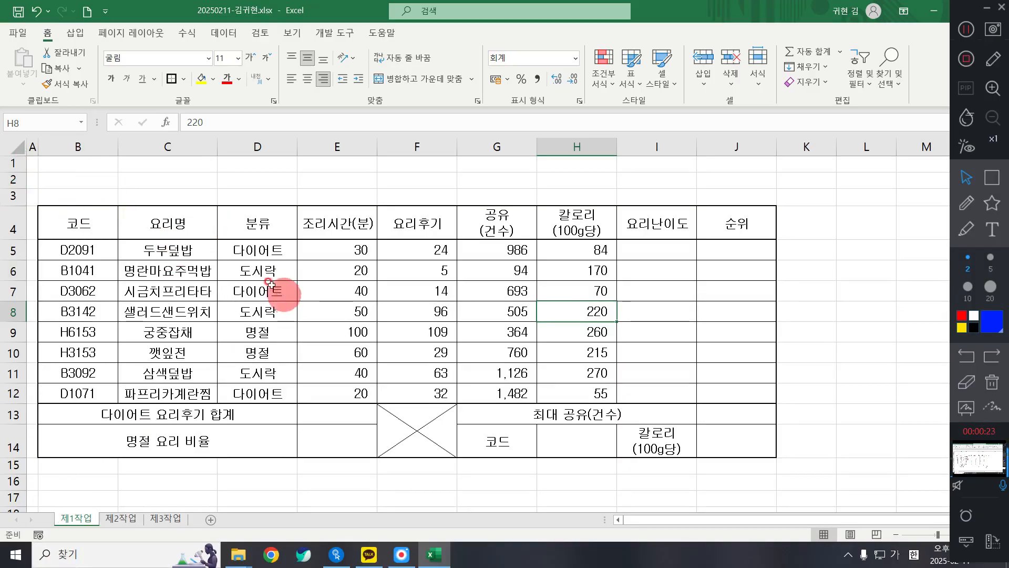
# Set the height of rows 1 to 3 above the table to 25
pyautogui.click(243, 253)
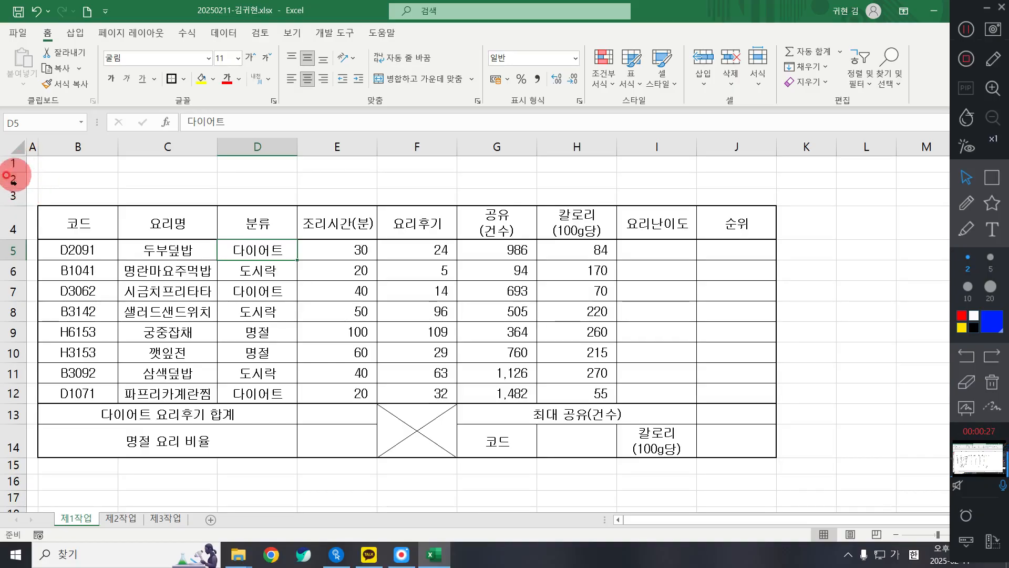
pyautogui.moveTo(13, 163); pyautogui.dragTo(13, 195)
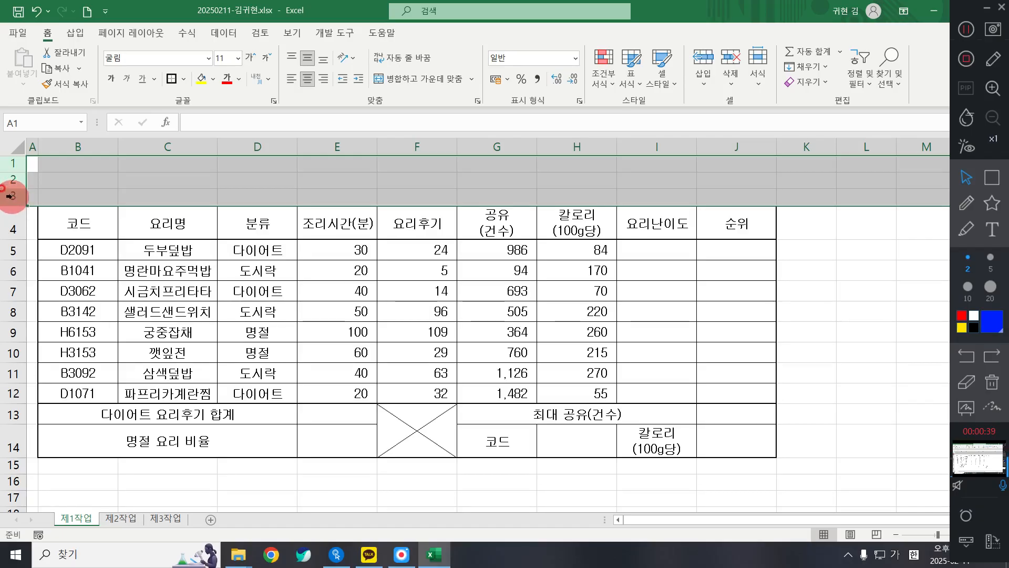
pyautogui.rightClick(9, 196)
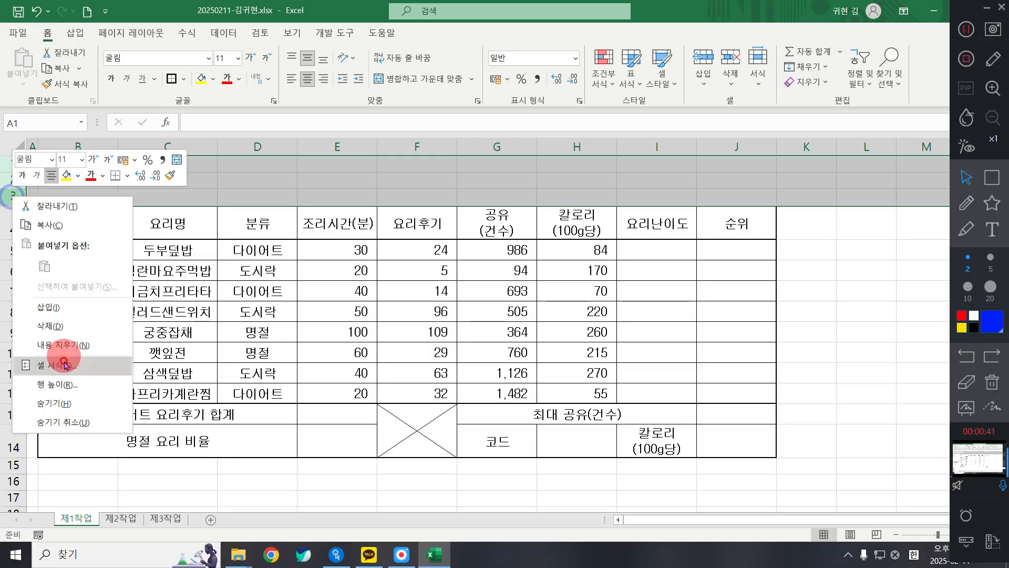
pyautogui.click(66, 388)
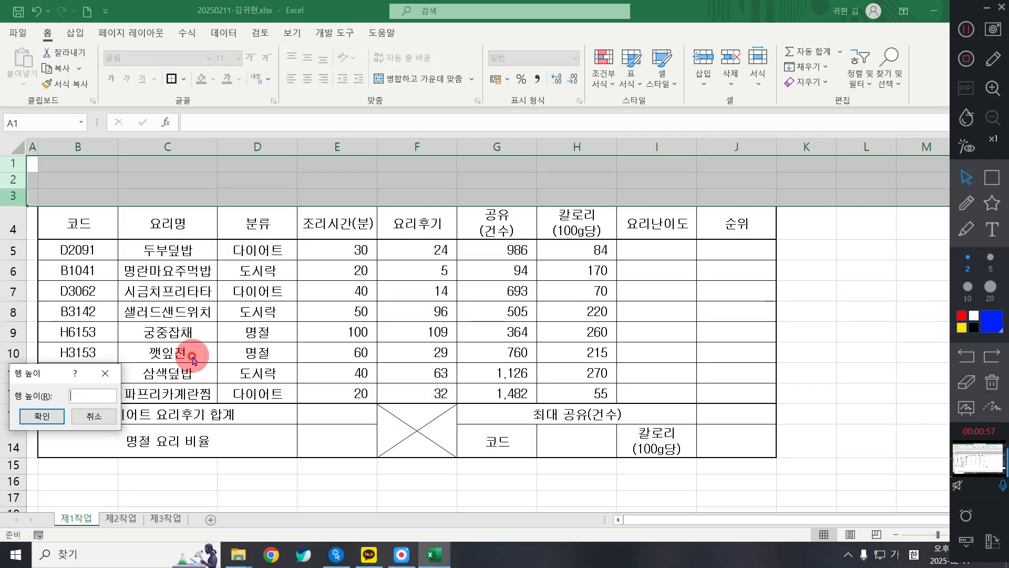
pyautogui.write('25')
pyautogui.click(42, 415)
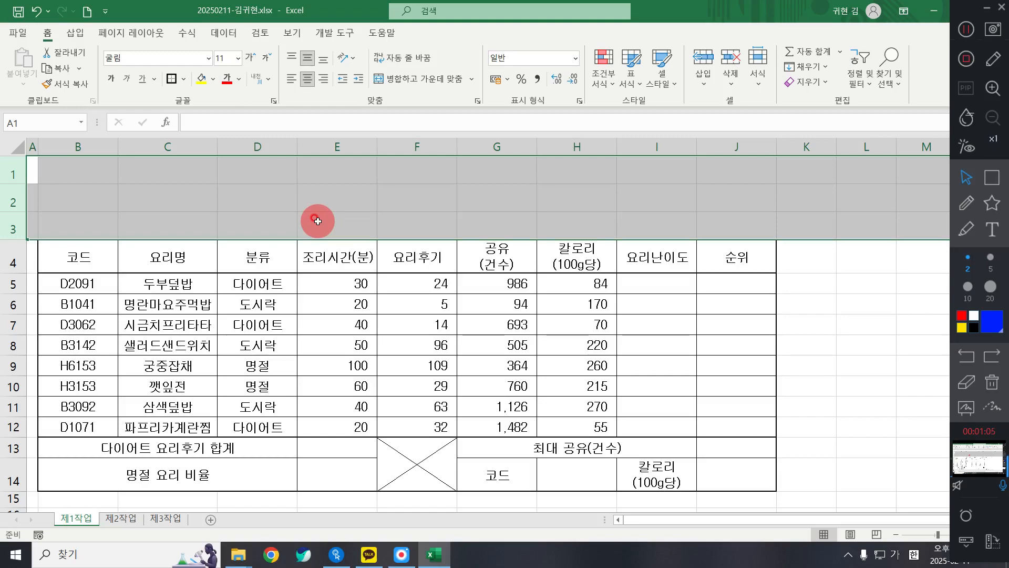
pyautogui.click(397, 261)
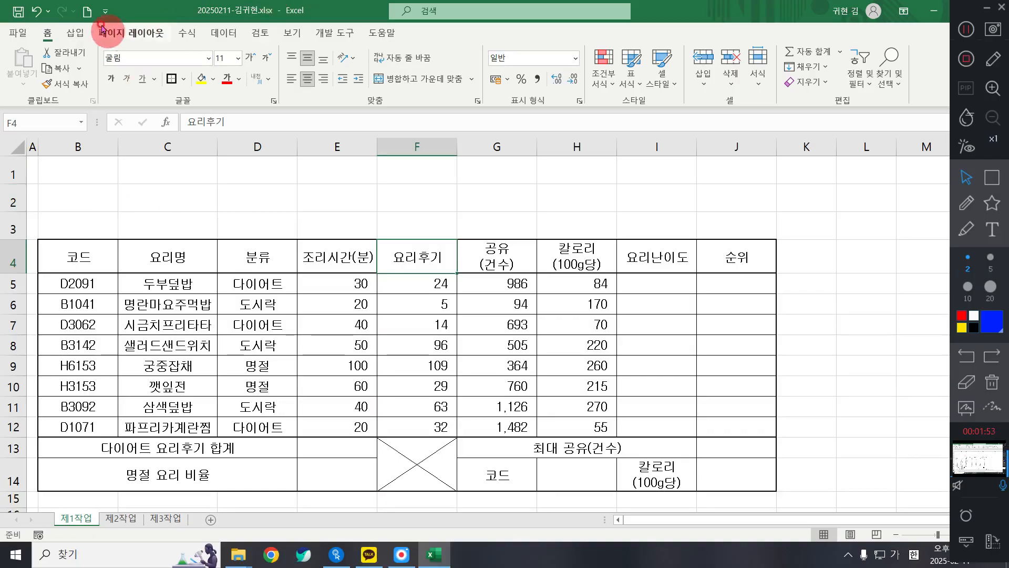
# Draw a hexagon from the basic shapes across B1:G3, about 2.15 cm high and 14.43 cm wide
pyautogui.click(75, 35)
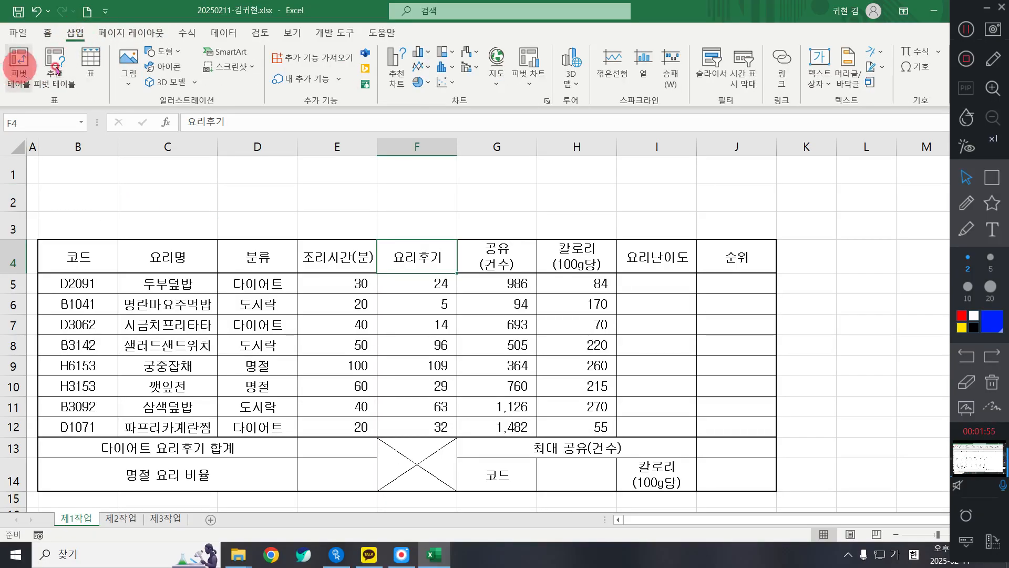
pyautogui.click(158, 53)
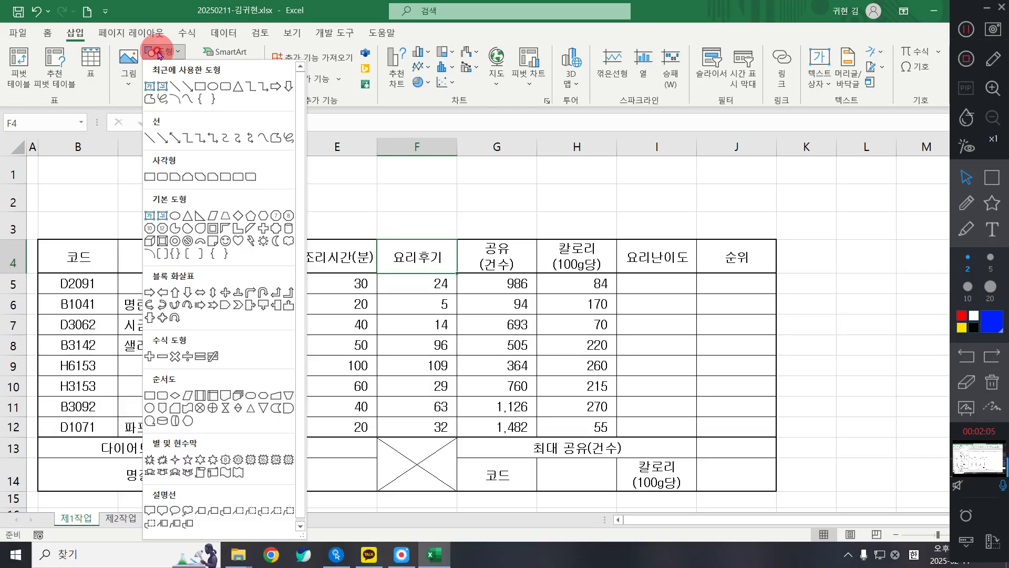
pyautogui.click(265, 220)
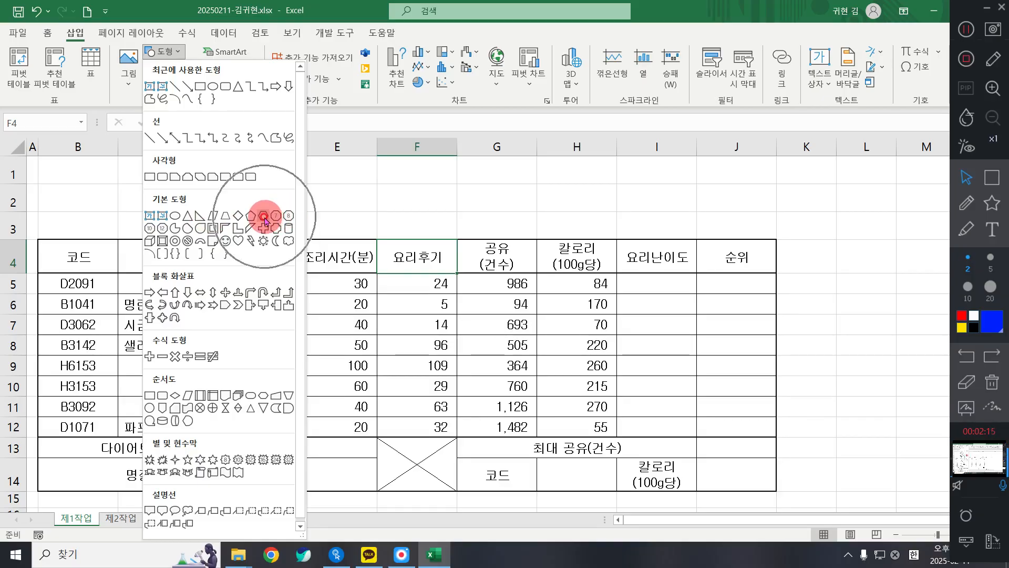
pyautogui.press('ctrl')
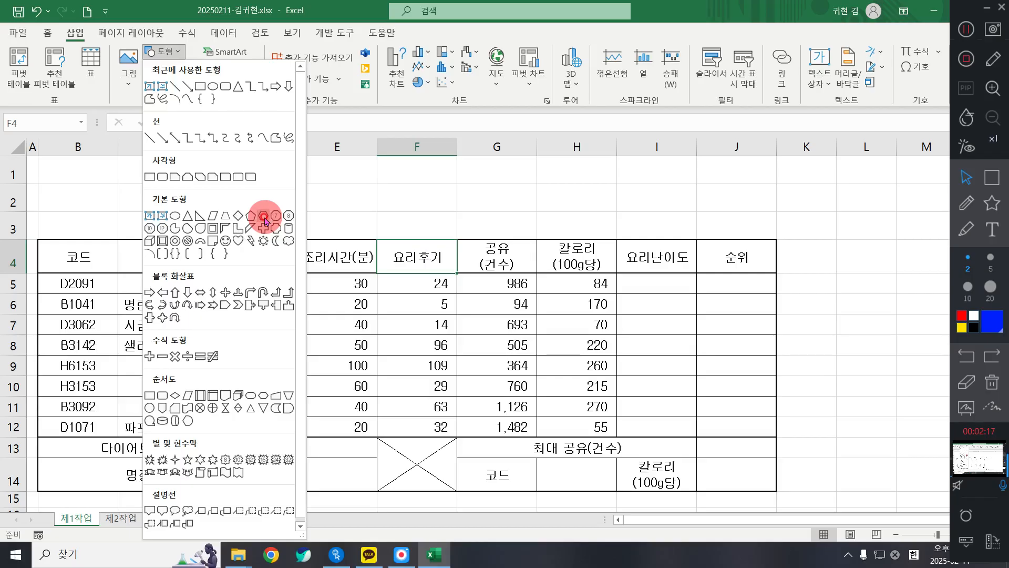
pyautogui.click(265, 220)
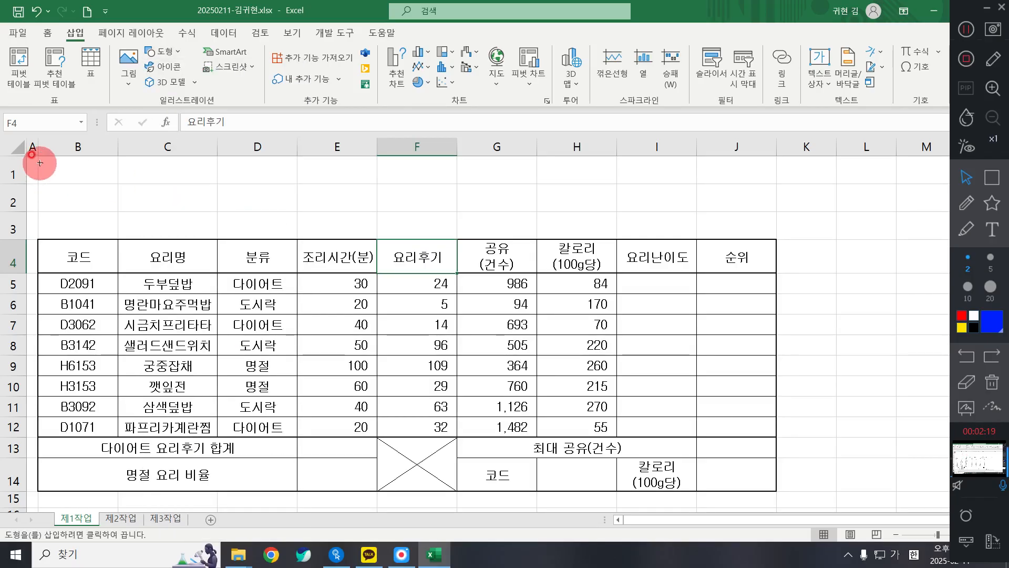
pyautogui.moveTo(40, 163); pyautogui.dragTo(500, 227)
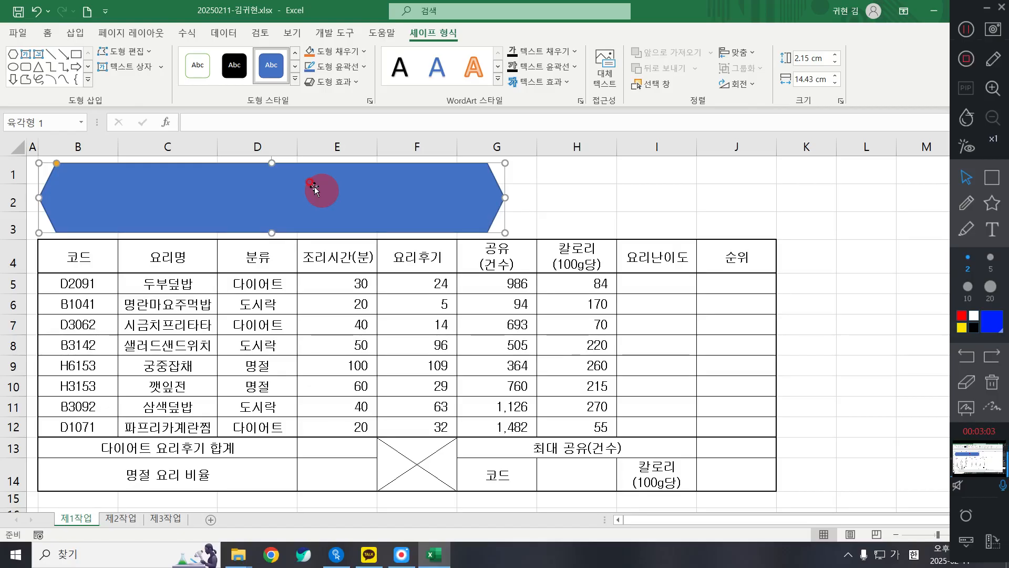
# Enter the title text "맛나앱 상활별 요리 현황" in the hexagon
pyautogui.write('맛님')
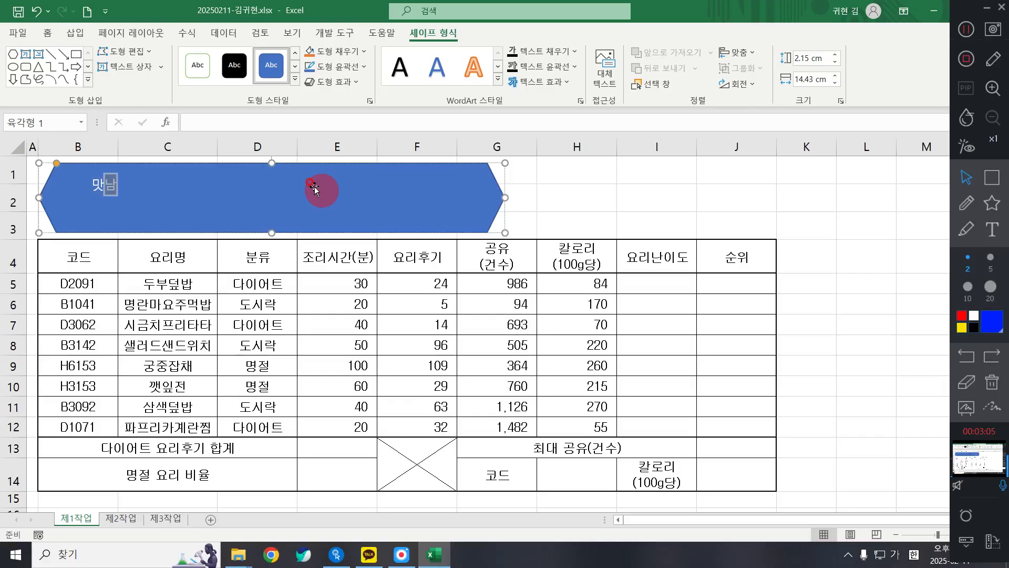
pyautogui.write('앱')
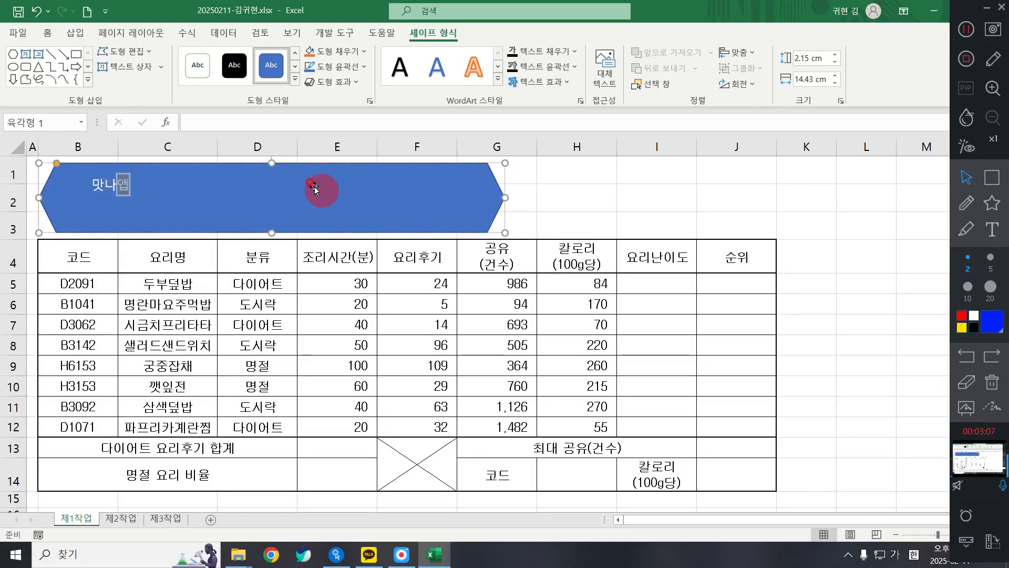
pyautogui.write(' 상활별 요링')
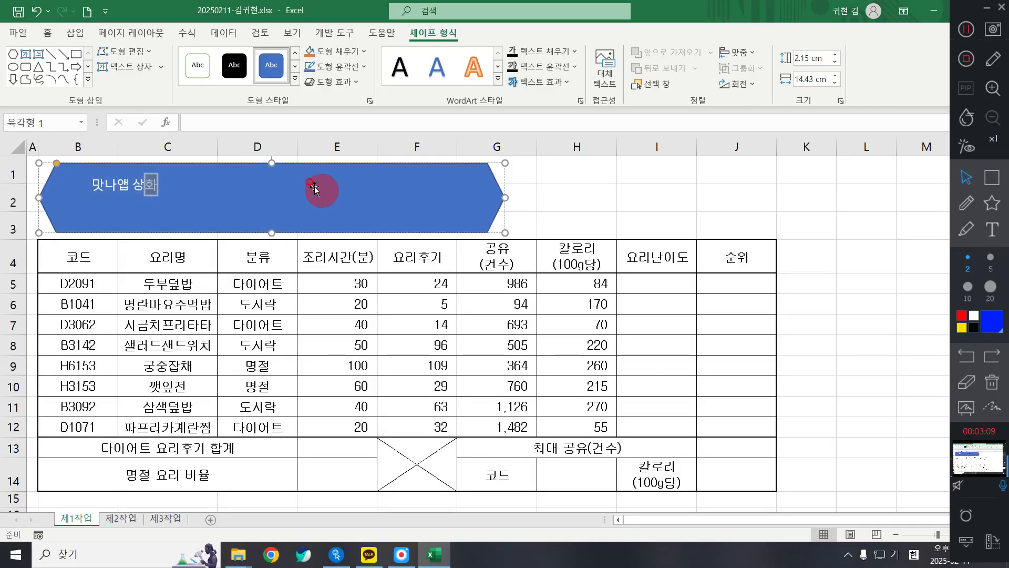
pyautogui.press('BackSpace')
pyautogui.write('현황')
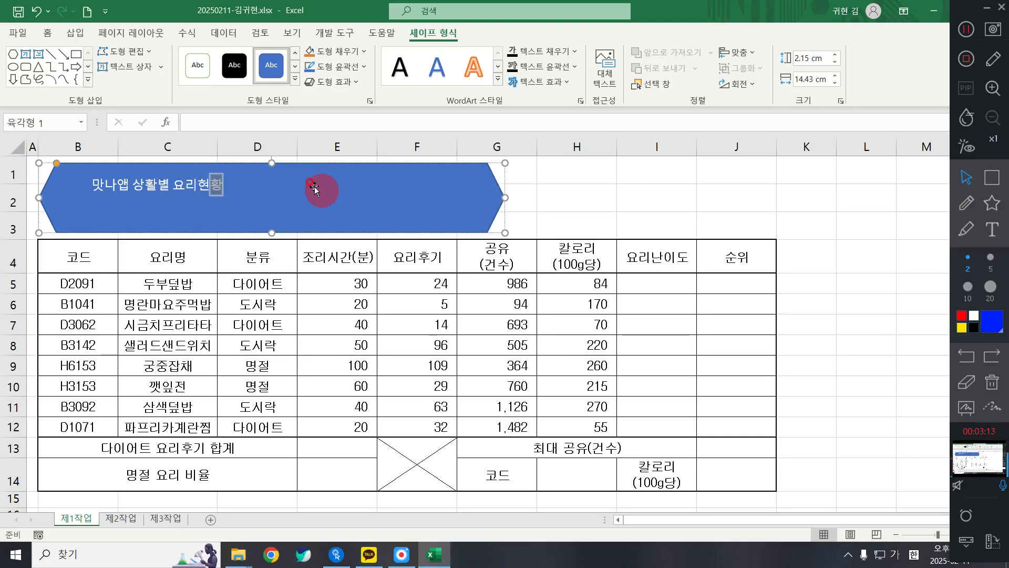
pyautogui.press('Left')
pyautogui.press('Left')
pyautogui.click(308, 192)
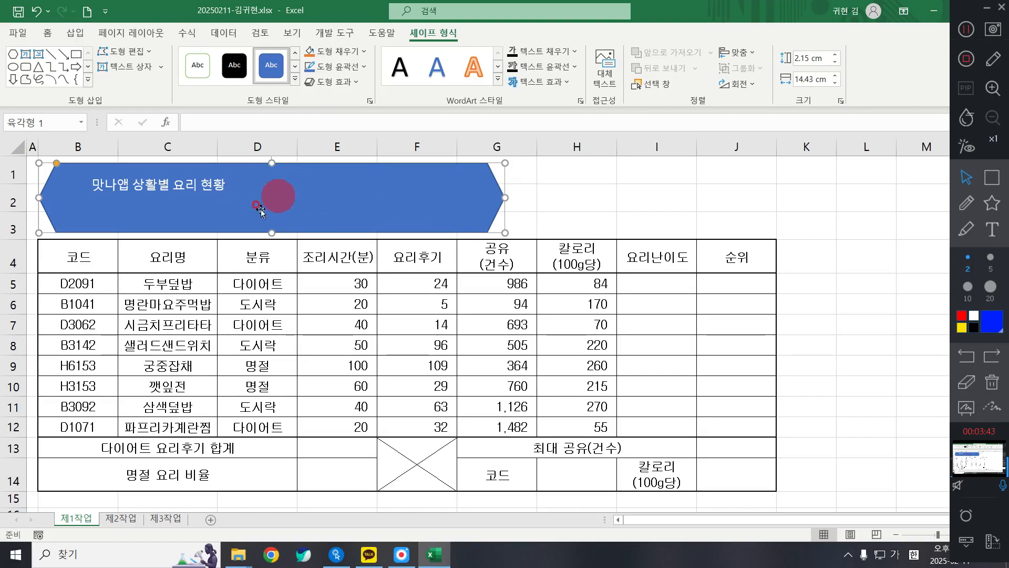
# Set the hexagon's title text to the 굴림 font at size 24
pyautogui.click(311, 192)
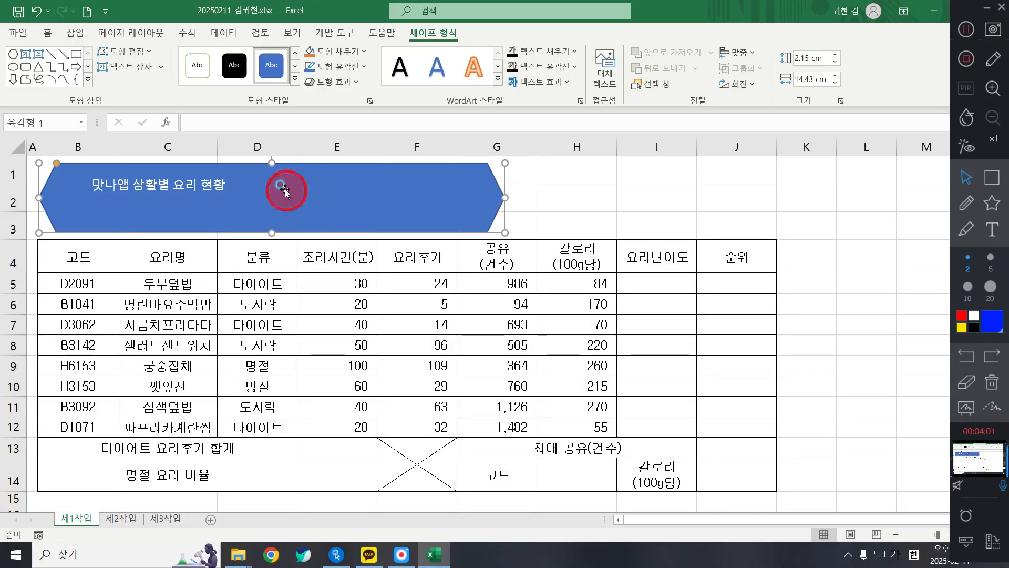
pyautogui.click(44, 34)
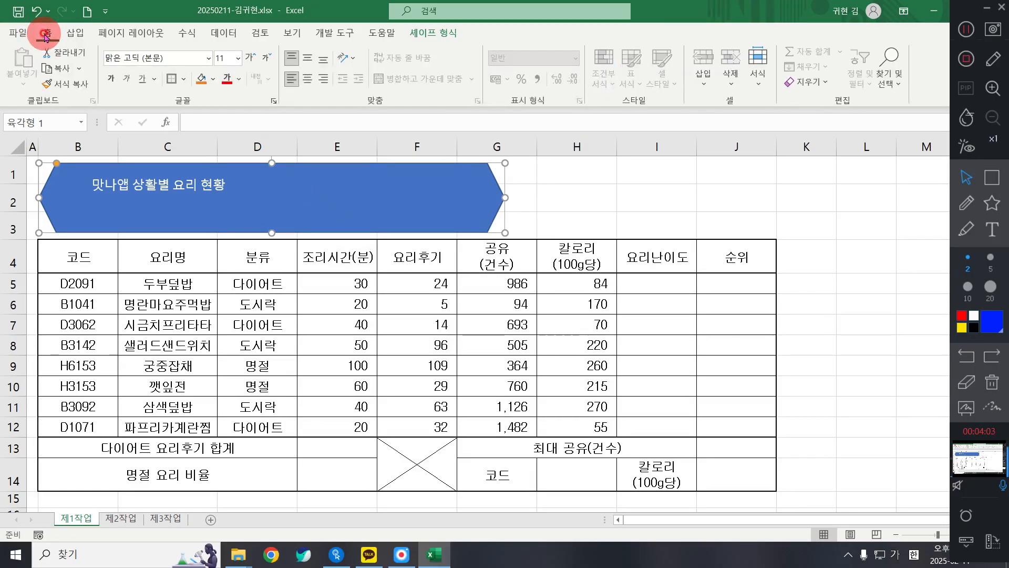
pyautogui.click(172, 59)
pyautogui.write('굴림')
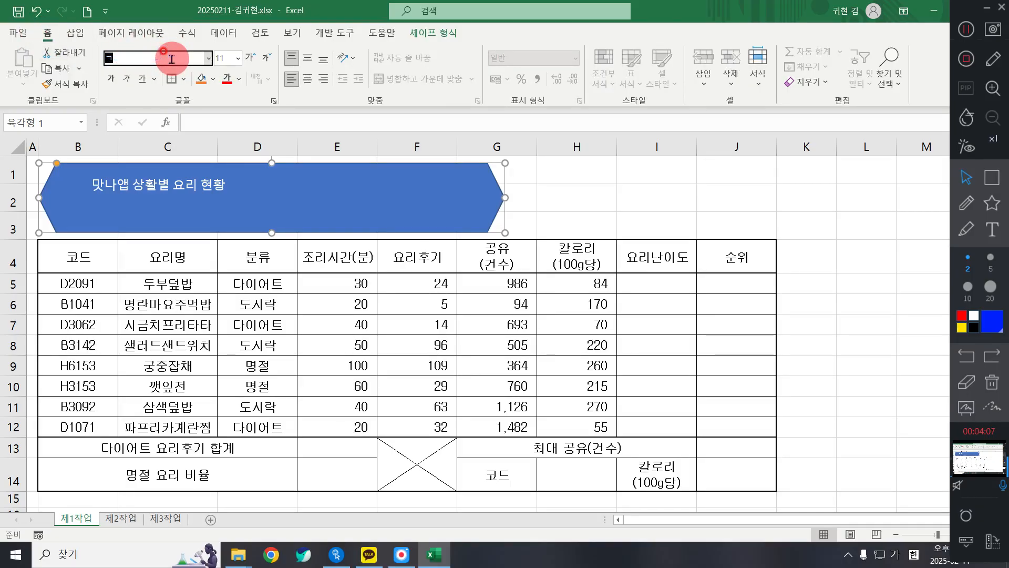
pyautogui.press('Return')
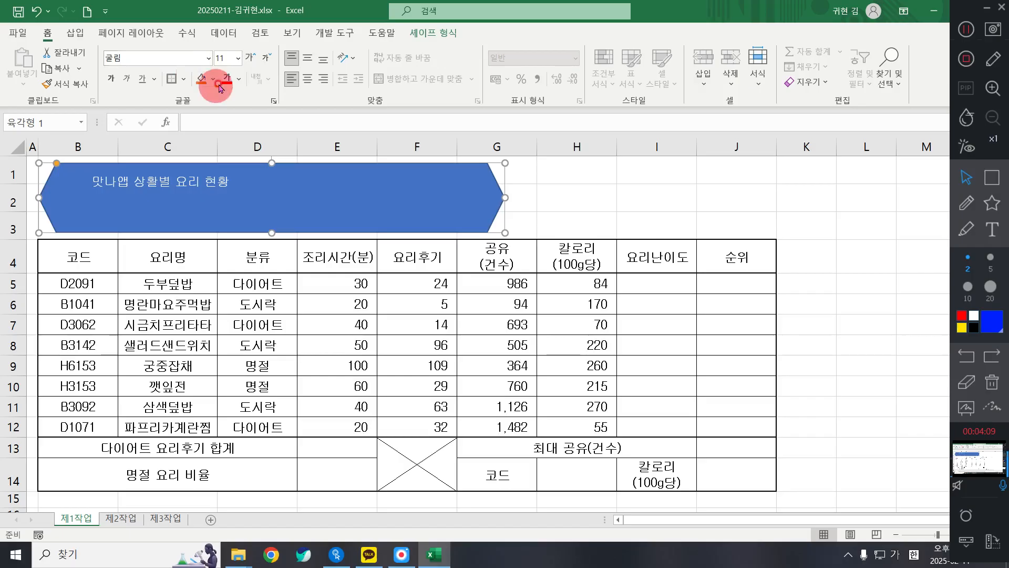
pyautogui.click(225, 61)
pyautogui.write('2')
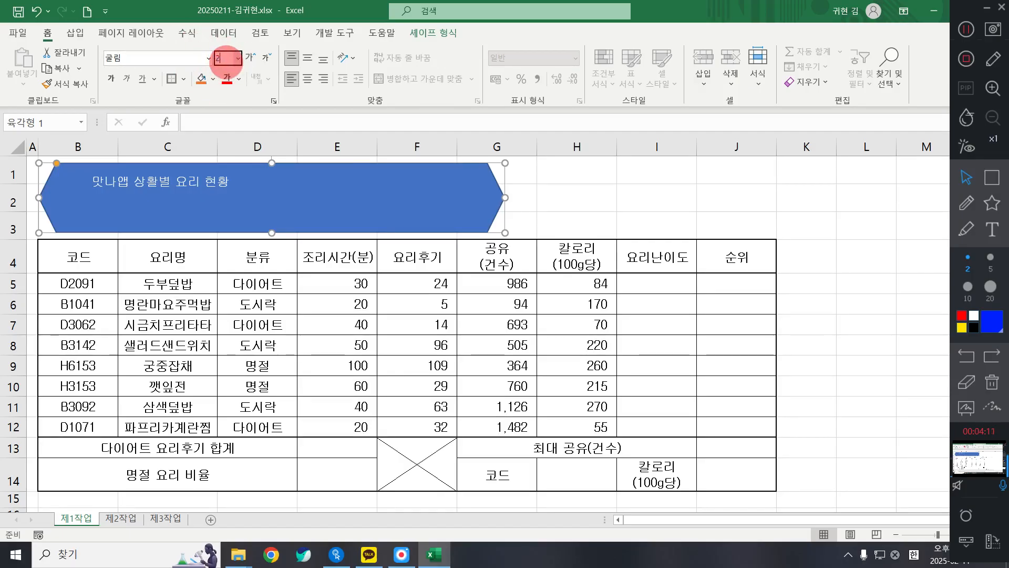
pyautogui.write('4')
pyautogui.press('Return')
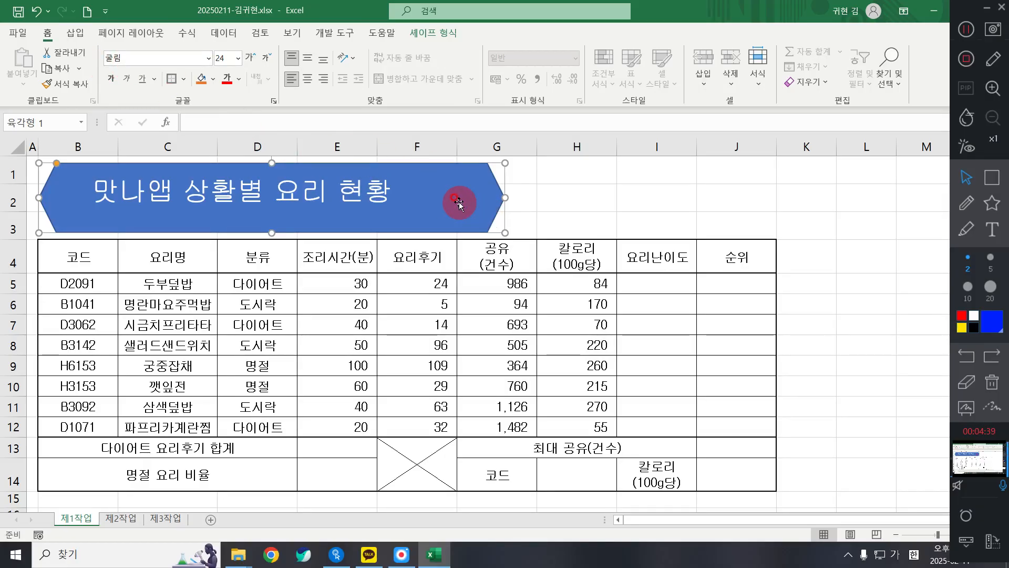
# Make the hexagon's title text black and bold
pyautogui.click(239, 79)
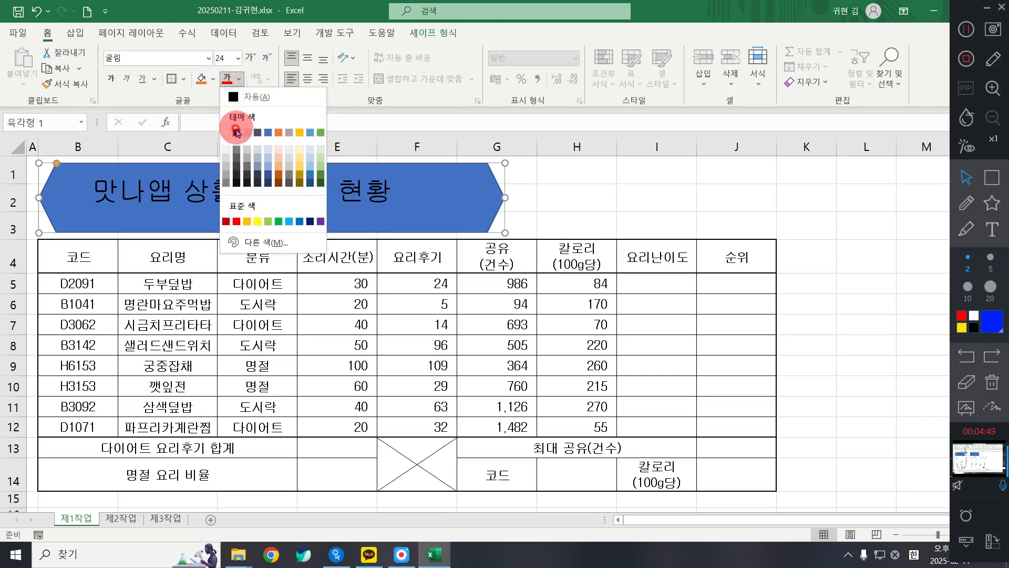
pyautogui.click(236, 134)
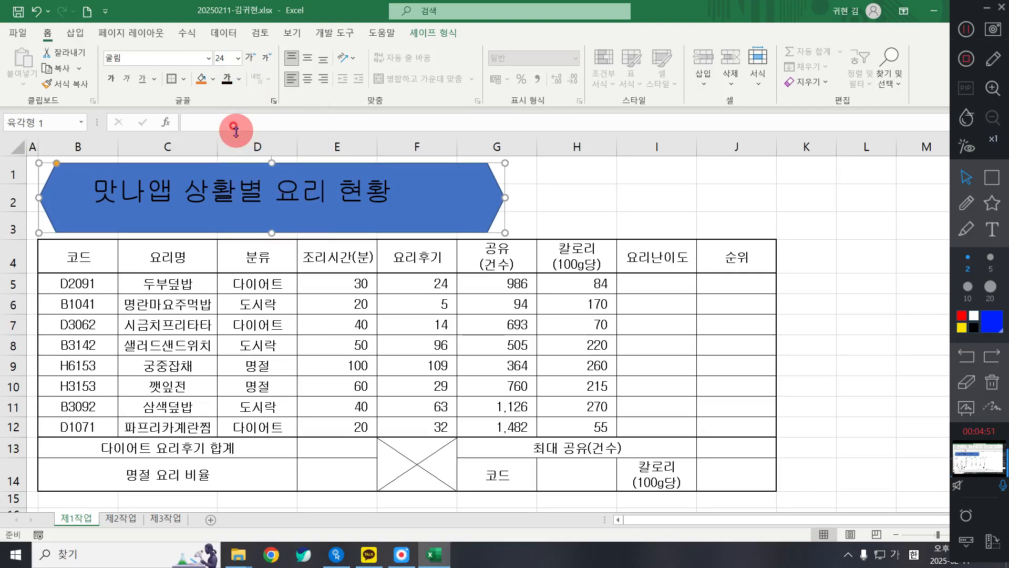
pyautogui.click(113, 79)
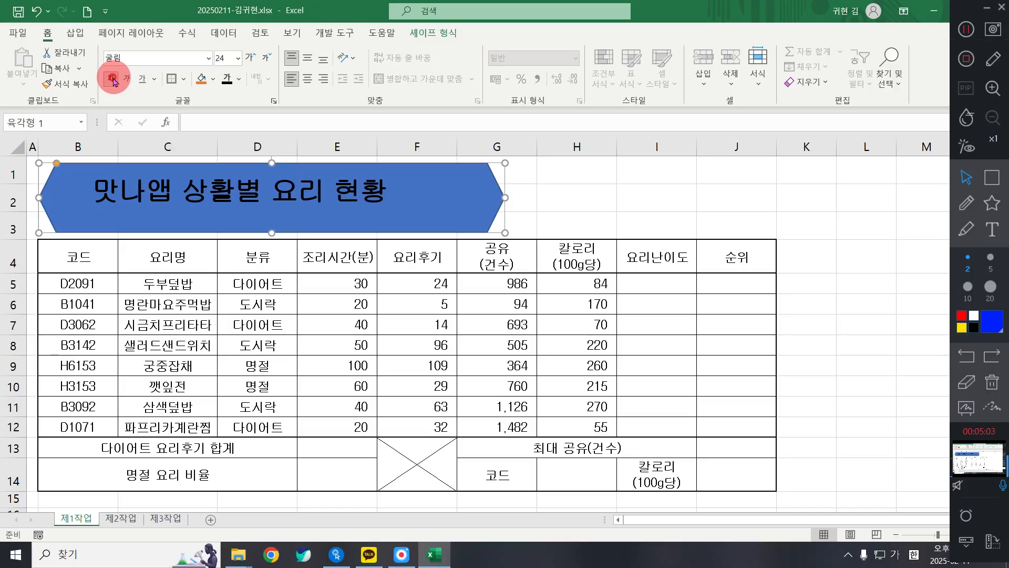
# Fill the hexagon with standard yellow and center its title text vertically and horizontally
pyautogui.click(212, 79)
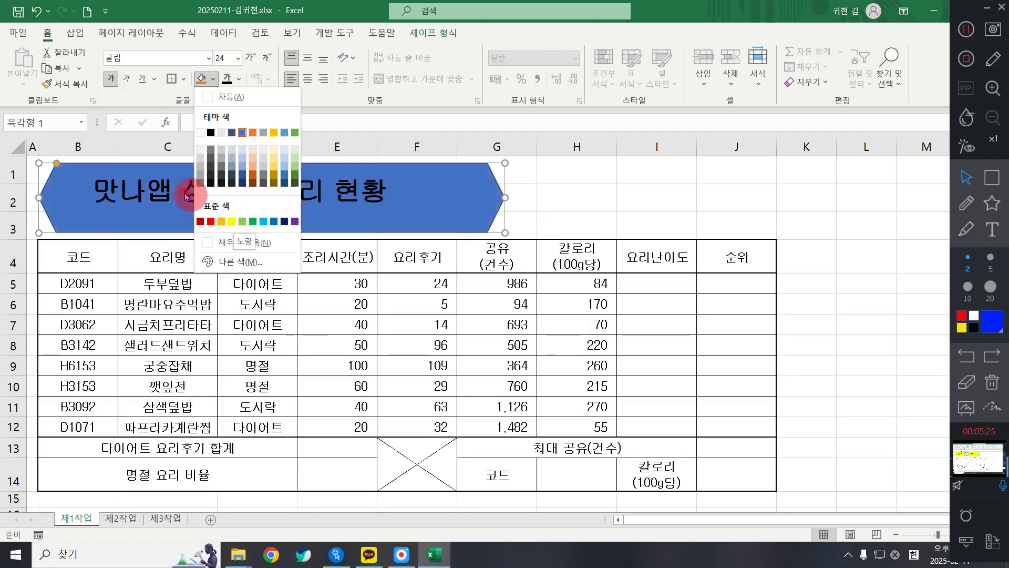
pyautogui.click(232, 221)
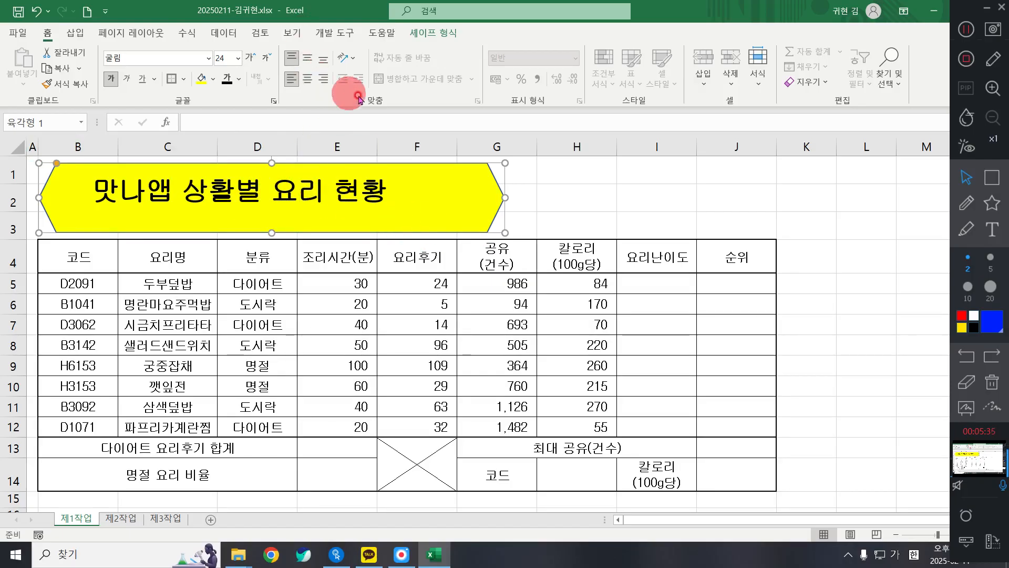
pyautogui.click(308, 61)
pyautogui.click(307, 78)
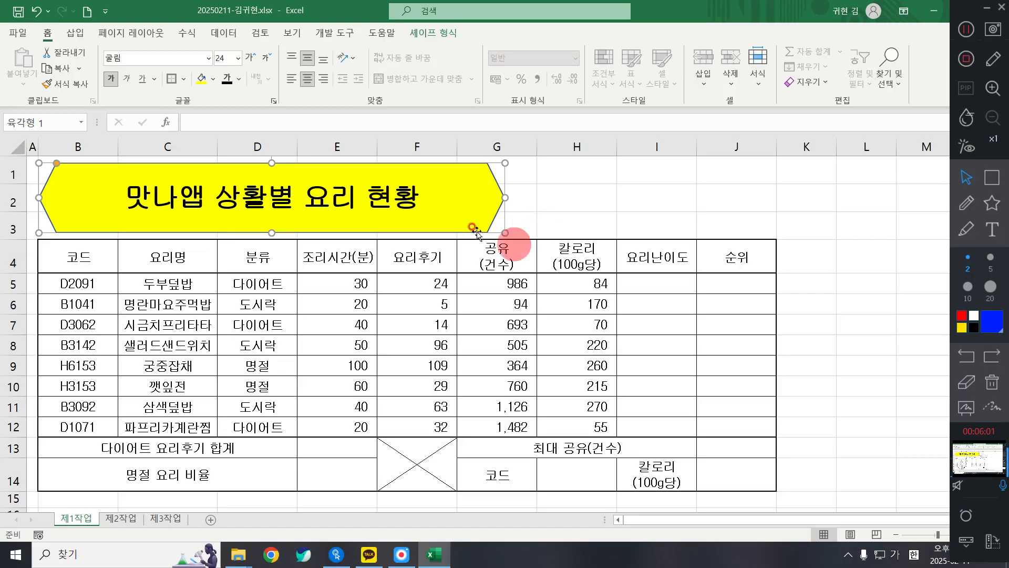
# Apply an outer shadow offset to the right to the hexagon, and deselect the shape
pyautogui.click(432, 33)
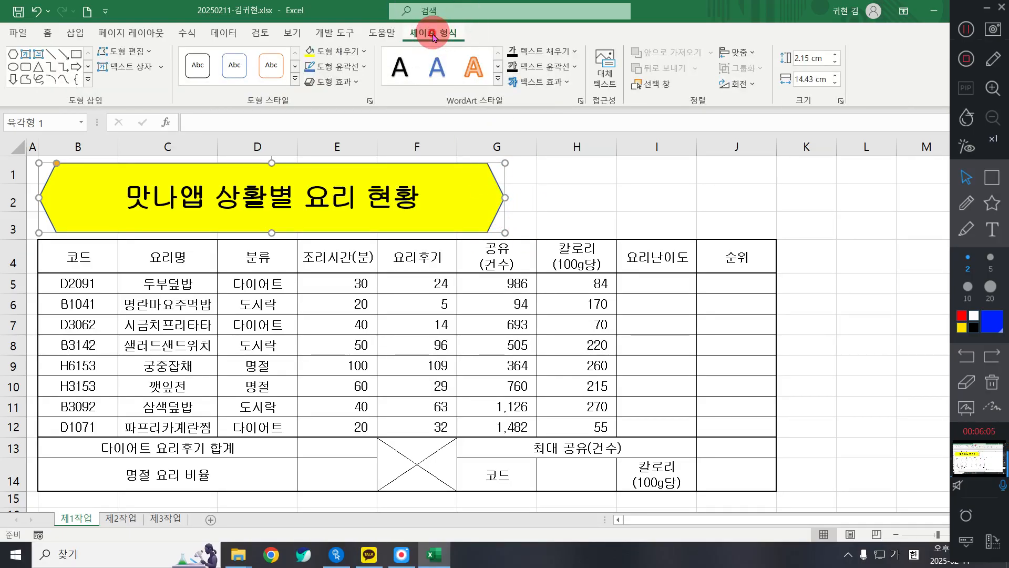
pyautogui.click(329, 88)
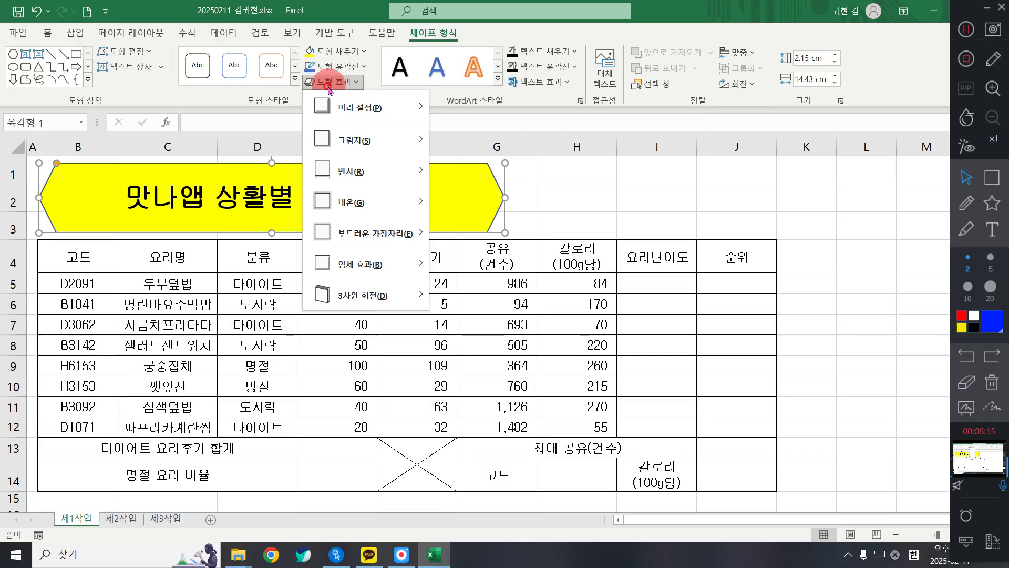
pyautogui.moveTo(371, 138)
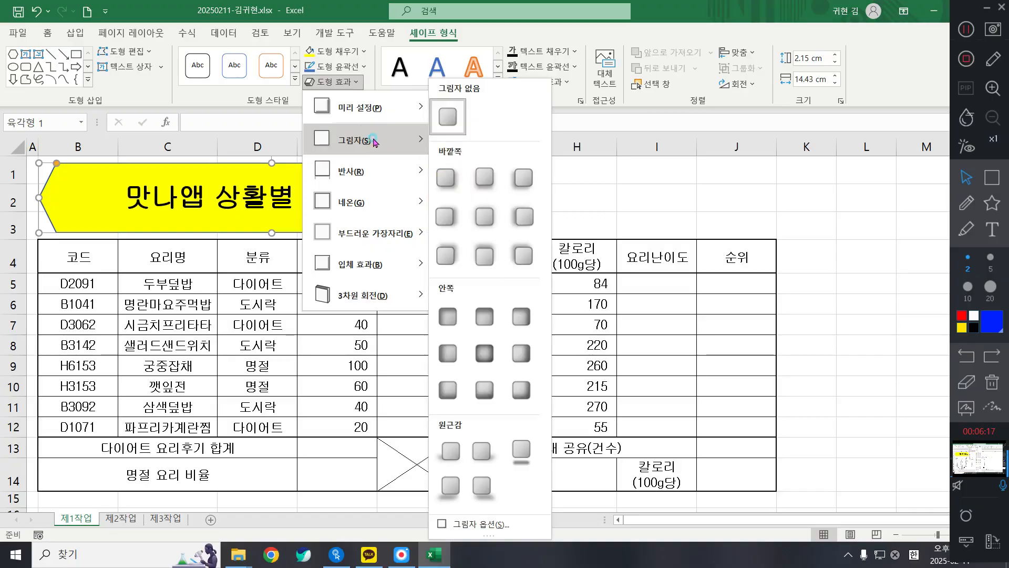
pyautogui.click(462, 217)
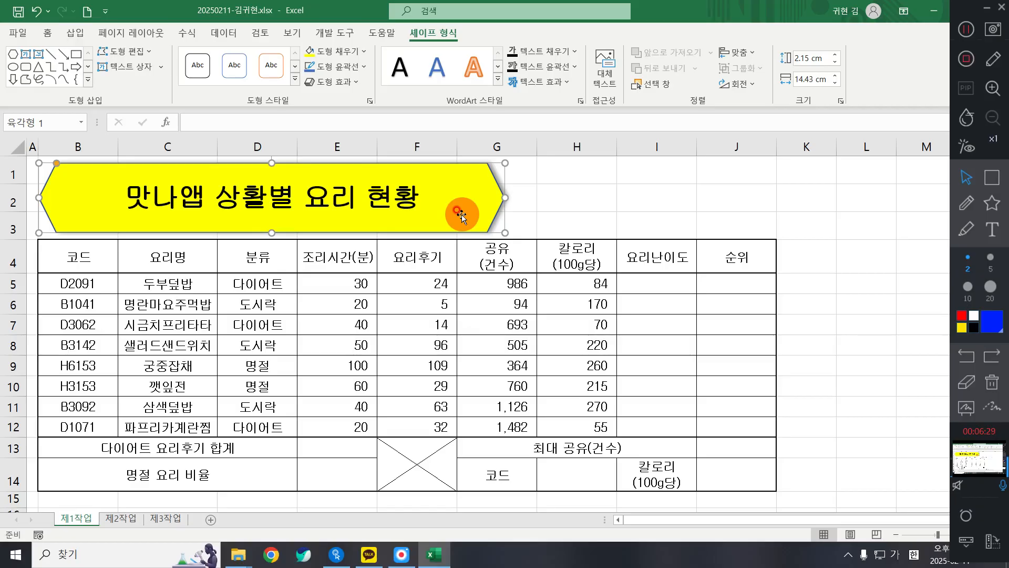
pyautogui.click(586, 231)
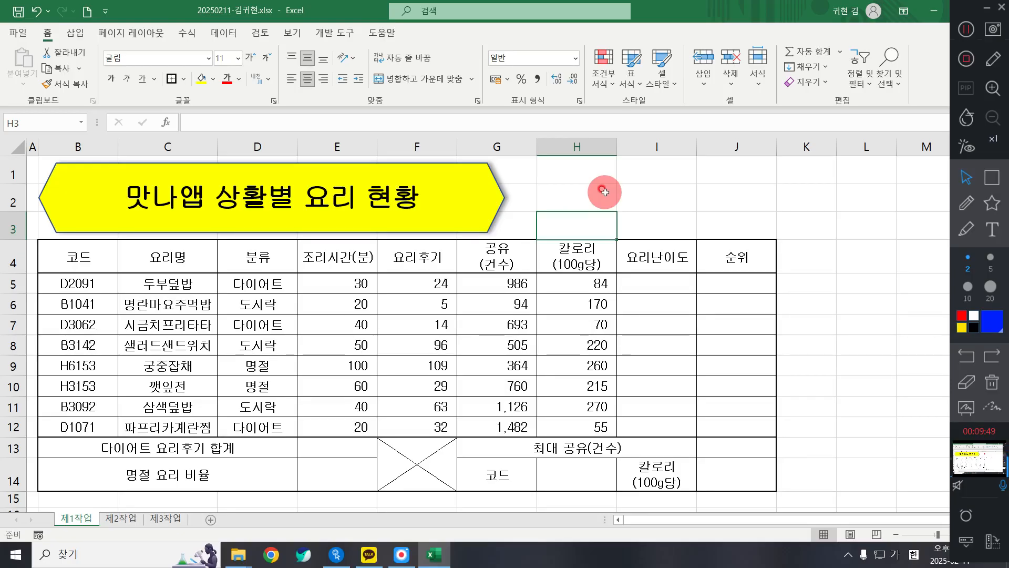
pyautogui.click(992, 178)
pyautogui.moveTo(537, 160)
pyautogui.mouseDown()
pyautogui.moveTo(778, 254)
pyautogui.moveTo(776, 235)
pyautogui.mouseUp()
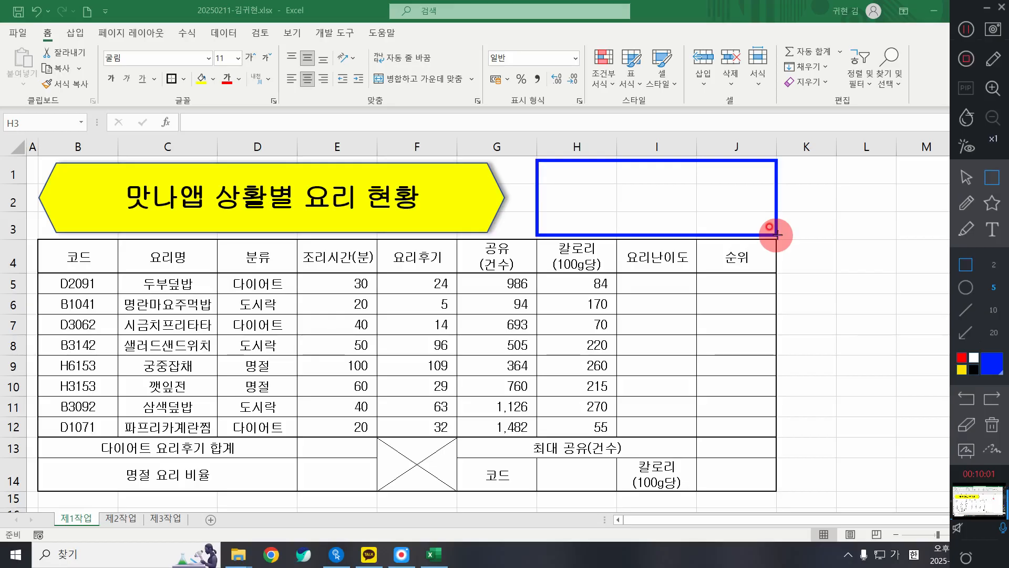
pyautogui.click(966, 203)
pyautogui.moveTo(576, 154)
pyautogui.mouseDown()
pyautogui.moveTo(576, 184)
pyautogui.moveTo(595, 178)
pyautogui.moveTo(565, 173)
pyautogui.mouseUp()
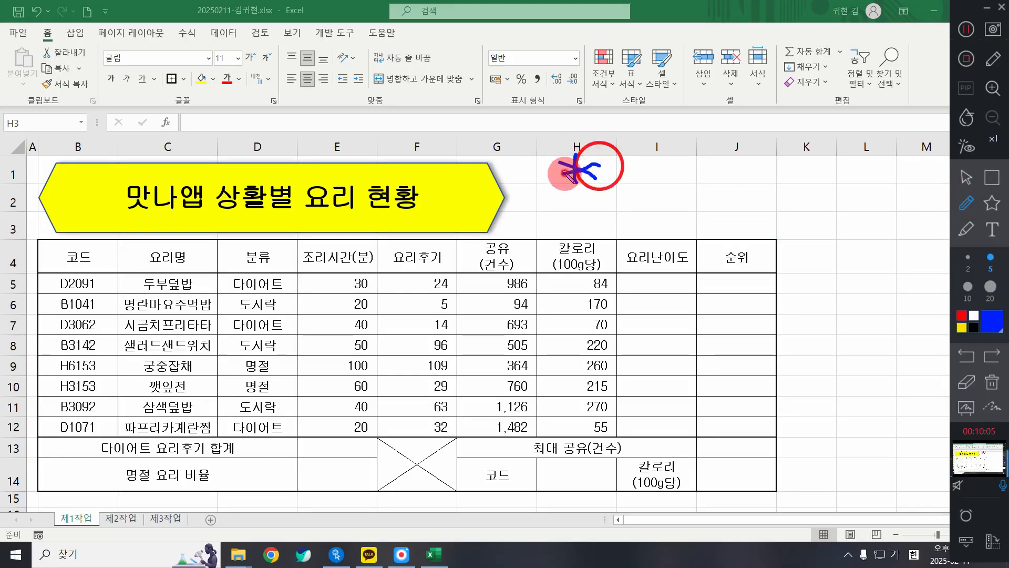
pyautogui.click(993, 178)
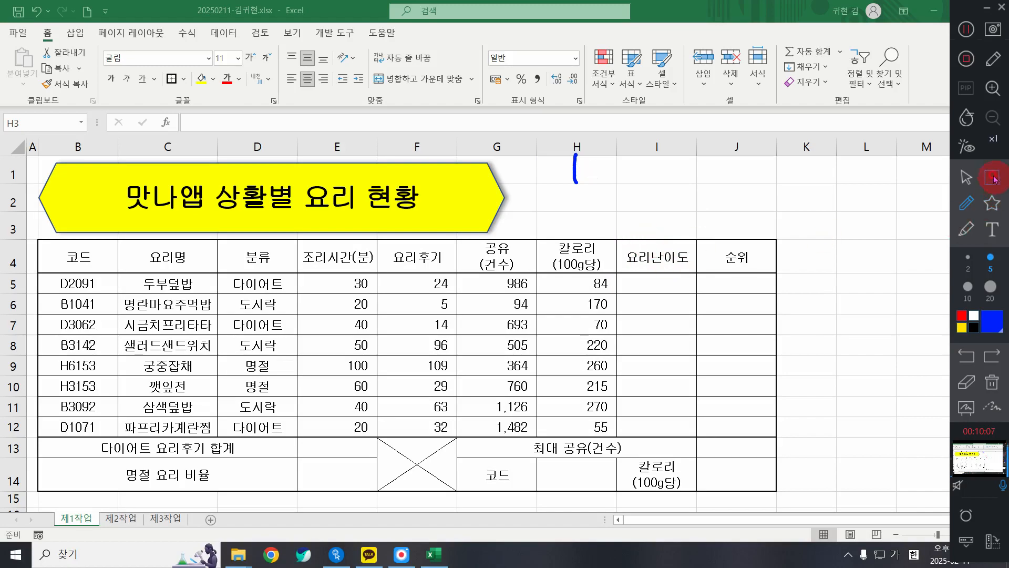
pyautogui.moveTo(529, 142)
pyautogui.mouseDown()
pyautogui.moveTo(761, 252)
pyautogui.moveTo(787, 245)
pyautogui.mouseUp()
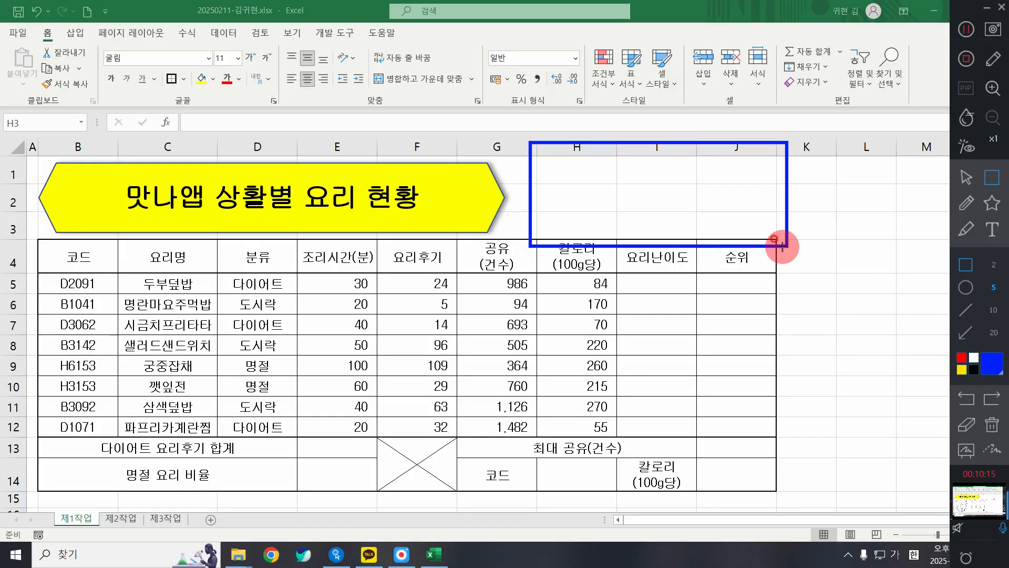
pyautogui.moveTo(527, 155); pyautogui.dragTo(795, 259)
pyautogui.moveTo(813, 487)
pyautogui.mouseDown()
pyautogui.moveTo(885, 502)
pyautogui.moveTo(936, 546)
pyautogui.mouseUp()
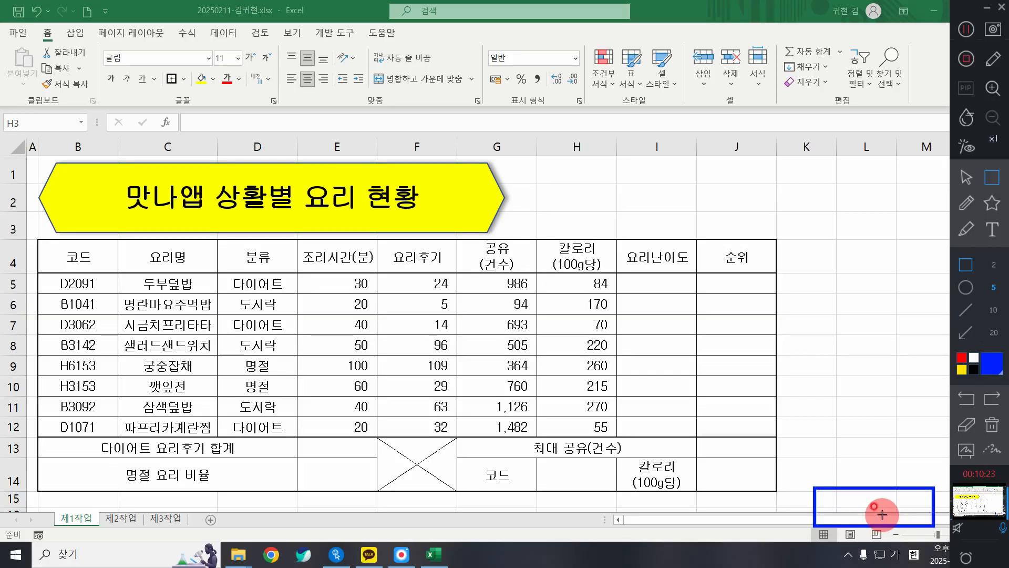
pyautogui.moveTo(526, 155); pyautogui.dragTo(791, 252)
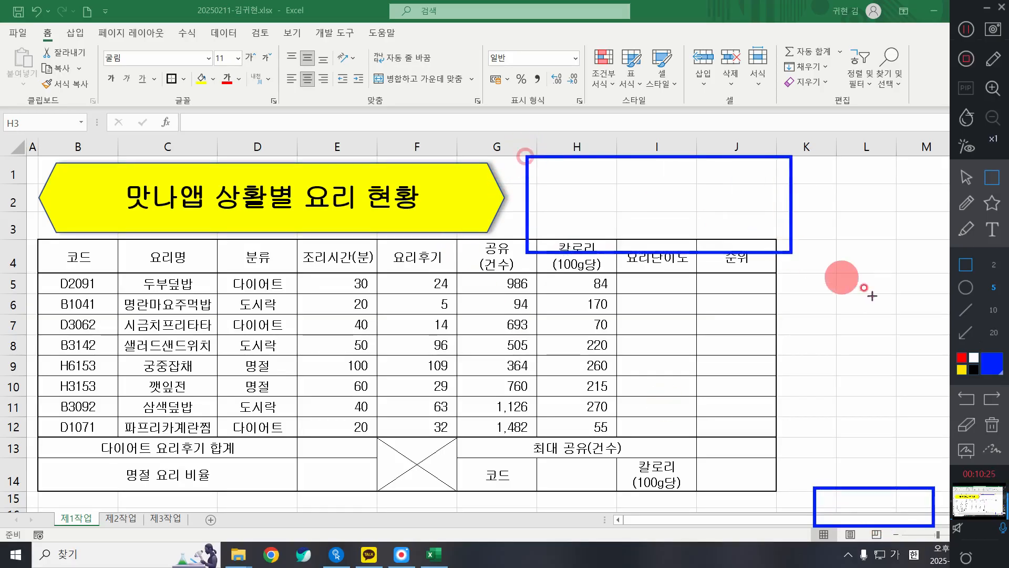
pyautogui.click(966, 399)
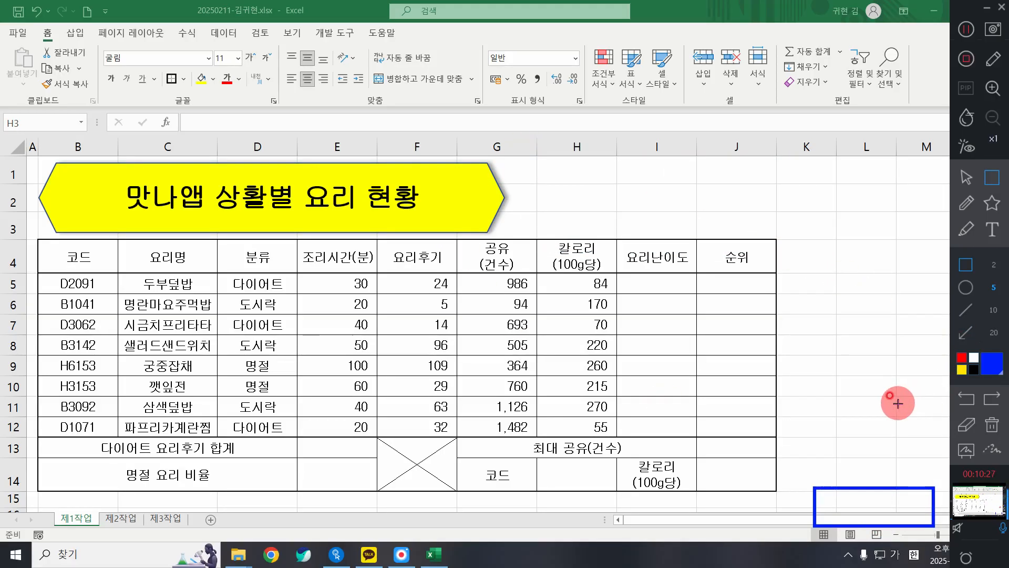
pyautogui.click(991, 426)
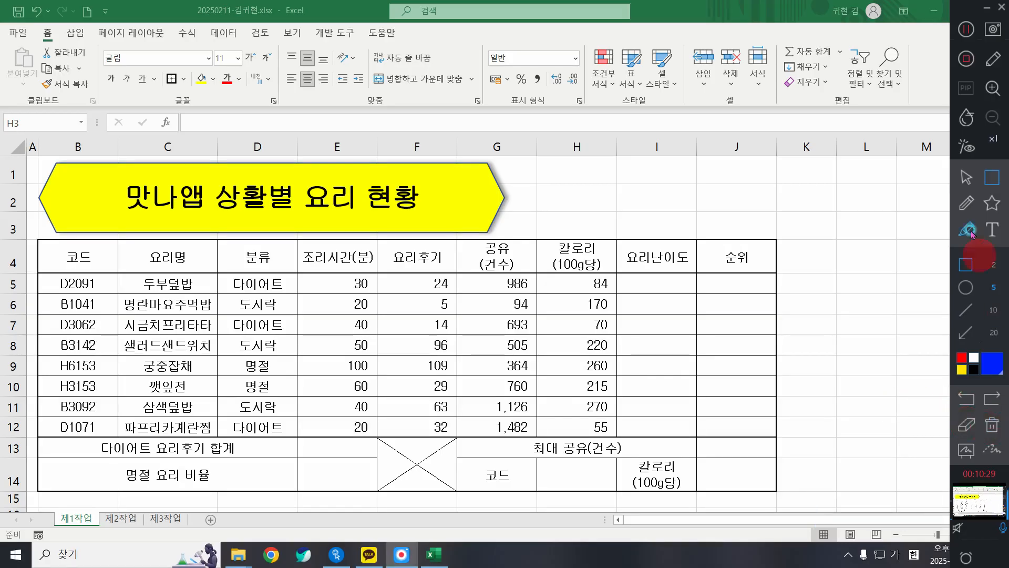
pyautogui.click(955, 181)
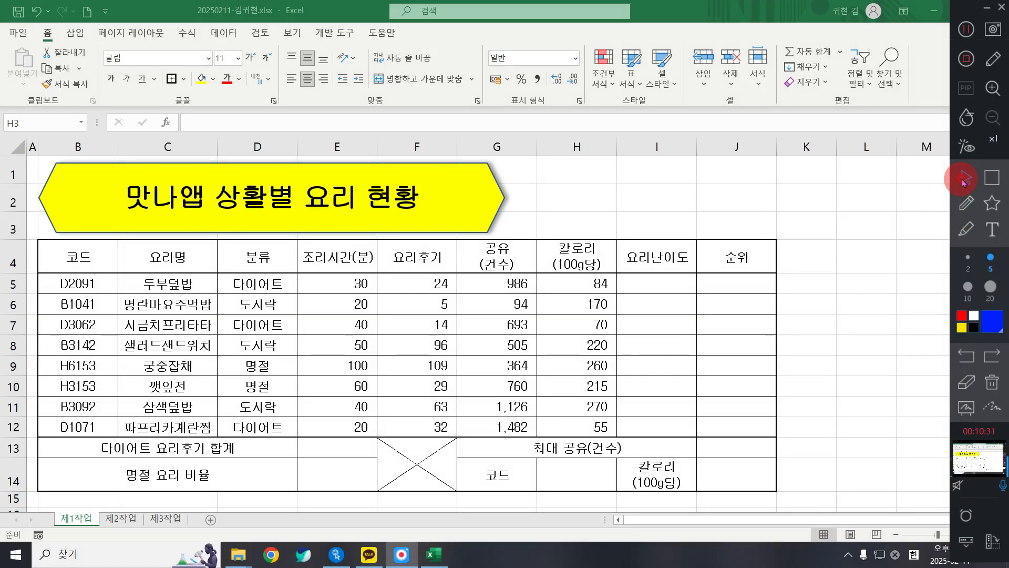
pyautogui.click(582, 190)
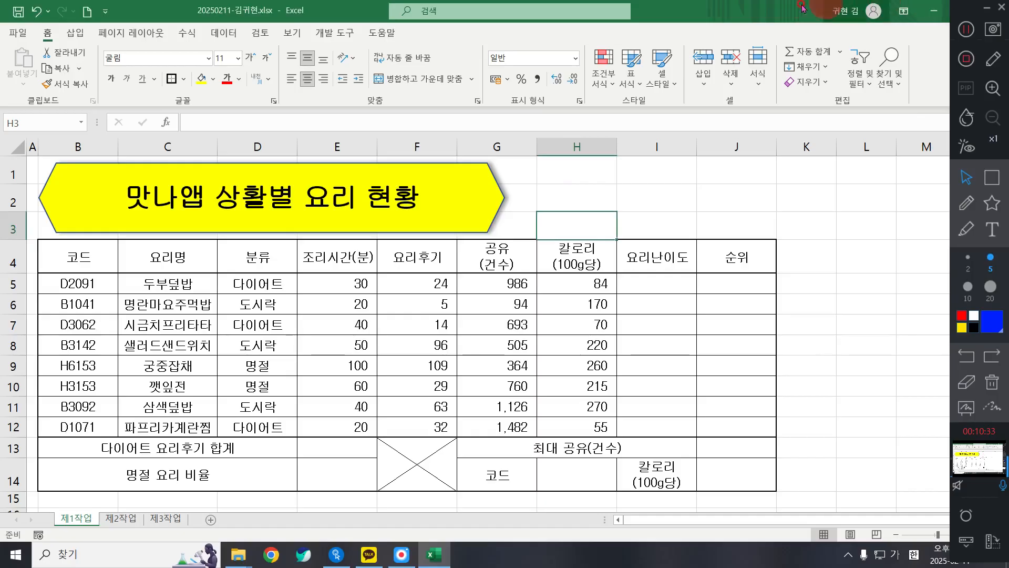
pyautogui.moveTo(782, 4); pyautogui.dragTo(587, 11)
pyautogui.moveTo(826, 459); pyautogui.dragTo(953, 544)
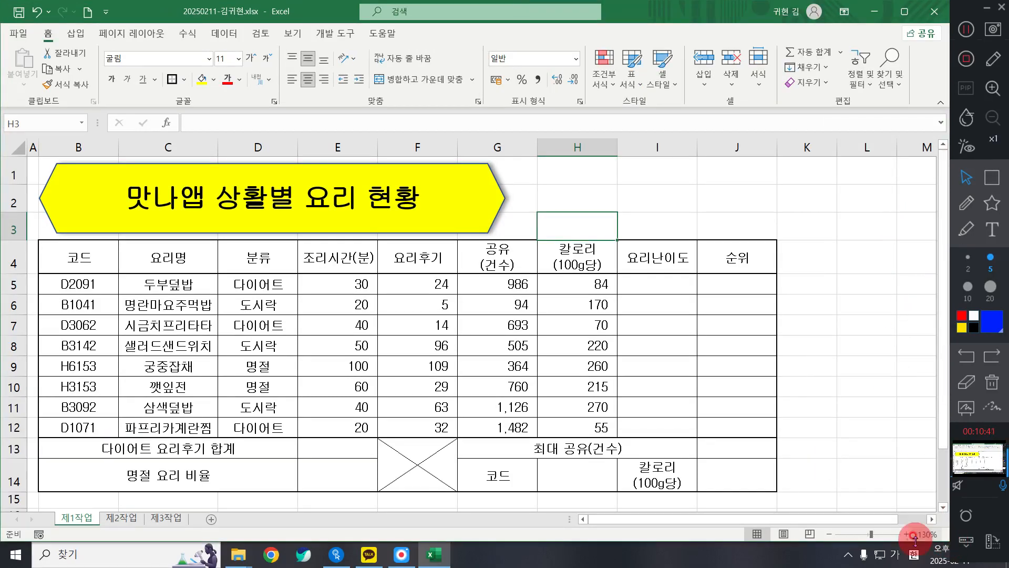
# Apply all borders to the empty range L16:O17, away from the recipe table, and deselect it
pyautogui.click(943, 508)
pyautogui.click(943, 507)
pyautogui.click(942, 508)
pyautogui.click(943, 508)
pyautogui.click(931, 519)
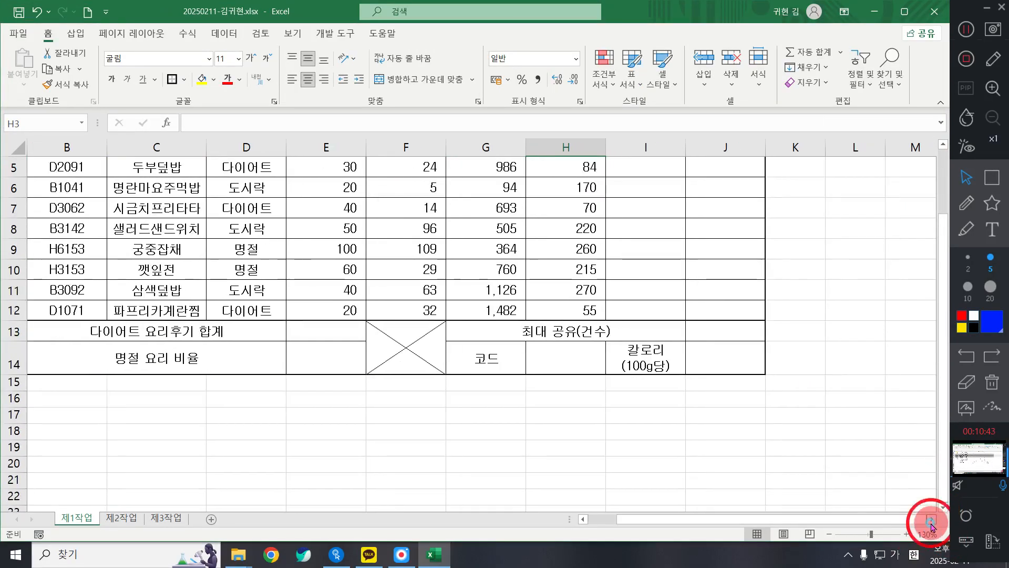
pyautogui.click(932, 519)
pyautogui.click(931, 519)
pyautogui.click(932, 519)
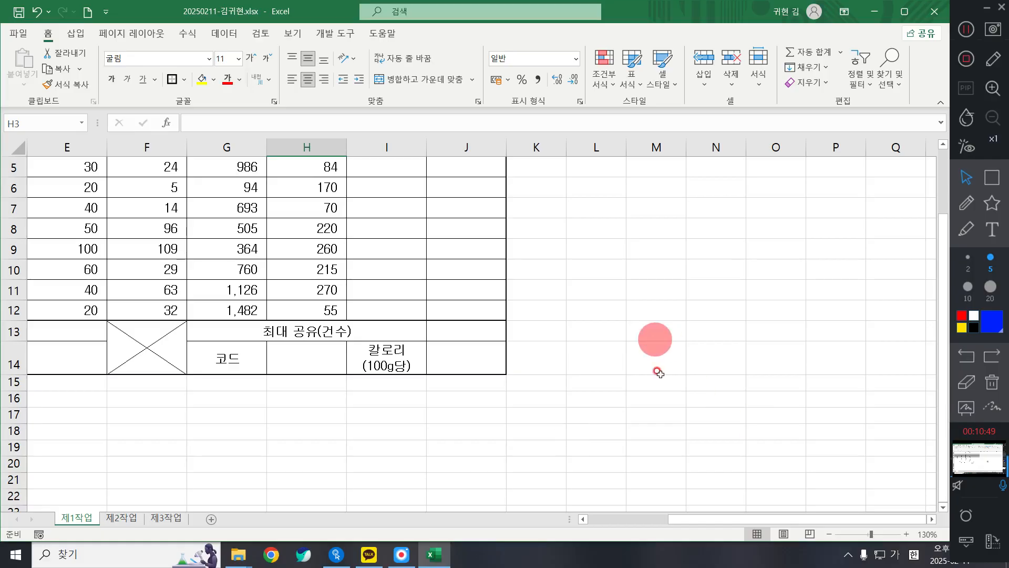
pyautogui.moveTo(592, 399); pyautogui.dragTo(786, 418)
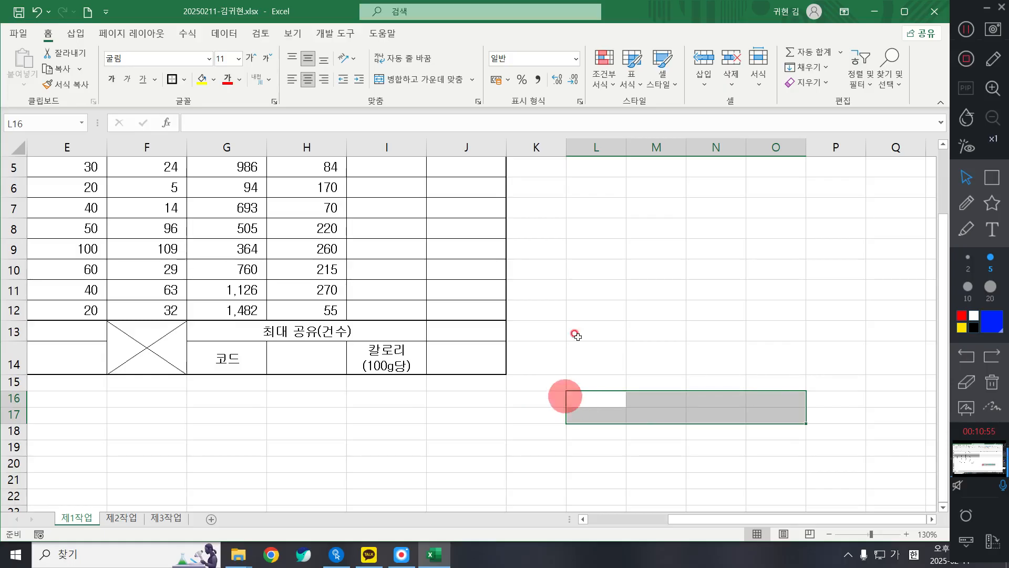
pyautogui.moveTo(604, 194); pyautogui.dragTo(731, 226)
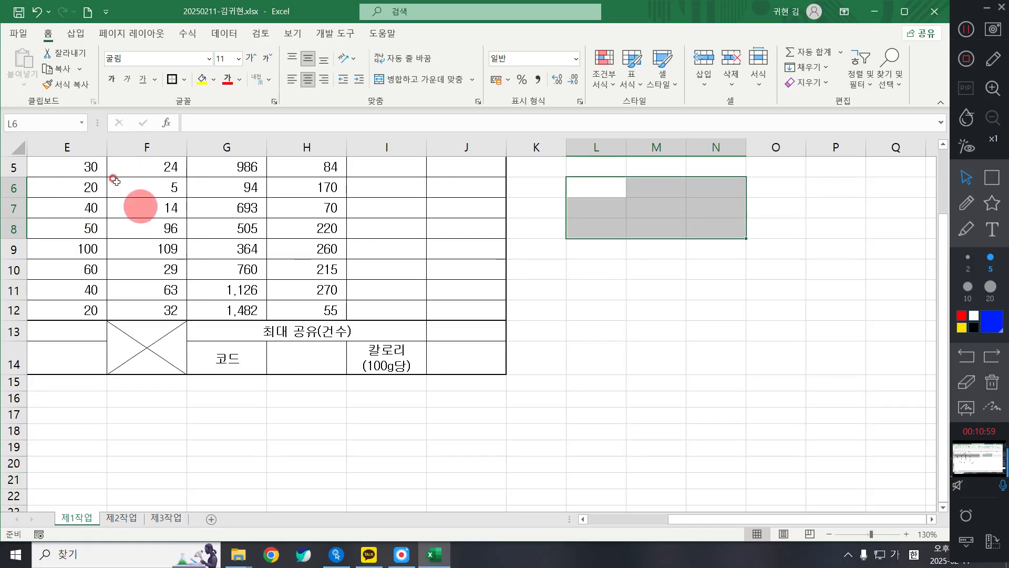
pyautogui.click(576, 401)
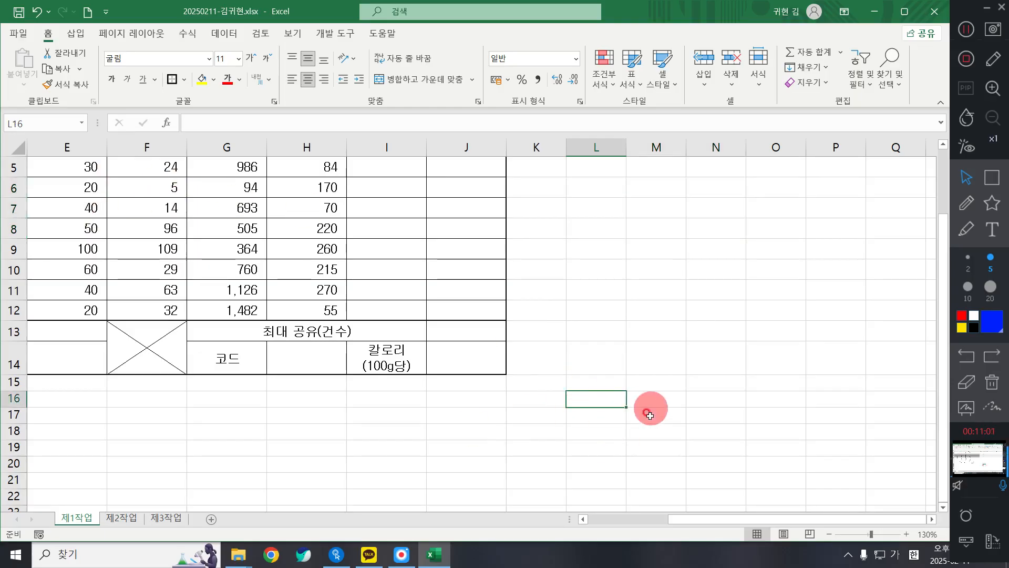
pyautogui.moveTo(578, 399); pyautogui.dragTo(772, 412)
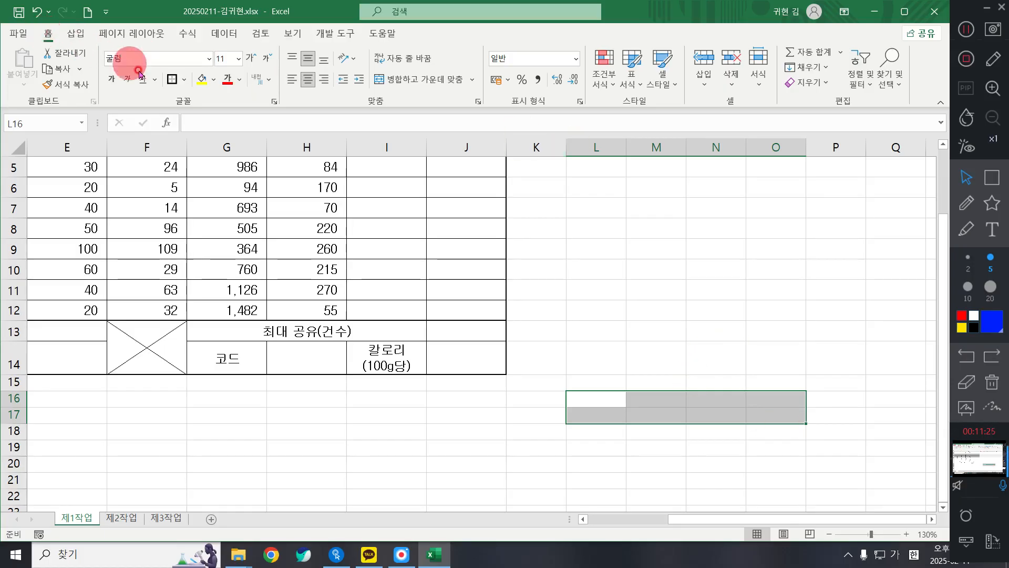
pyautogui.click(187, 79)
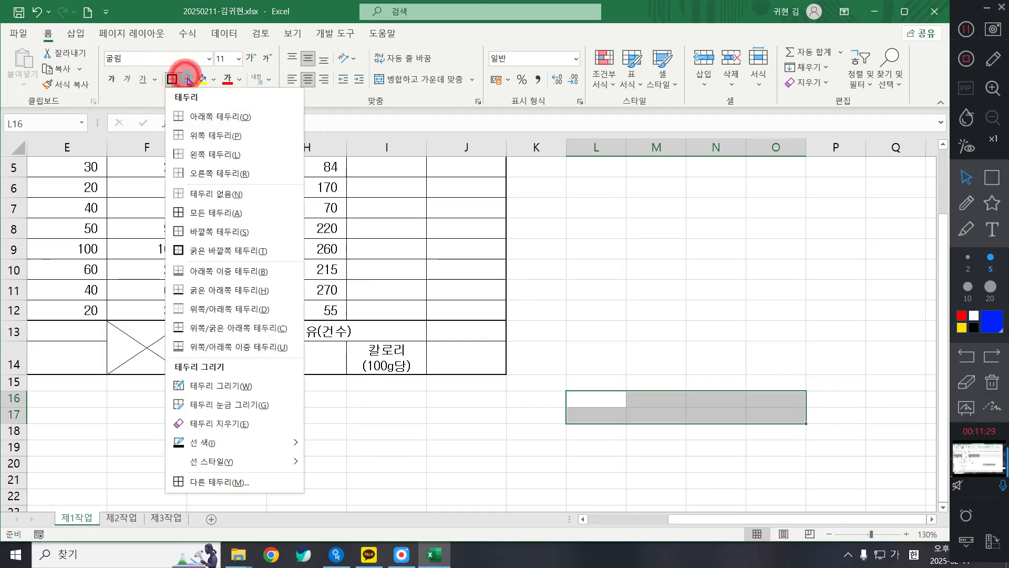
pyautogui.click(209, 216)
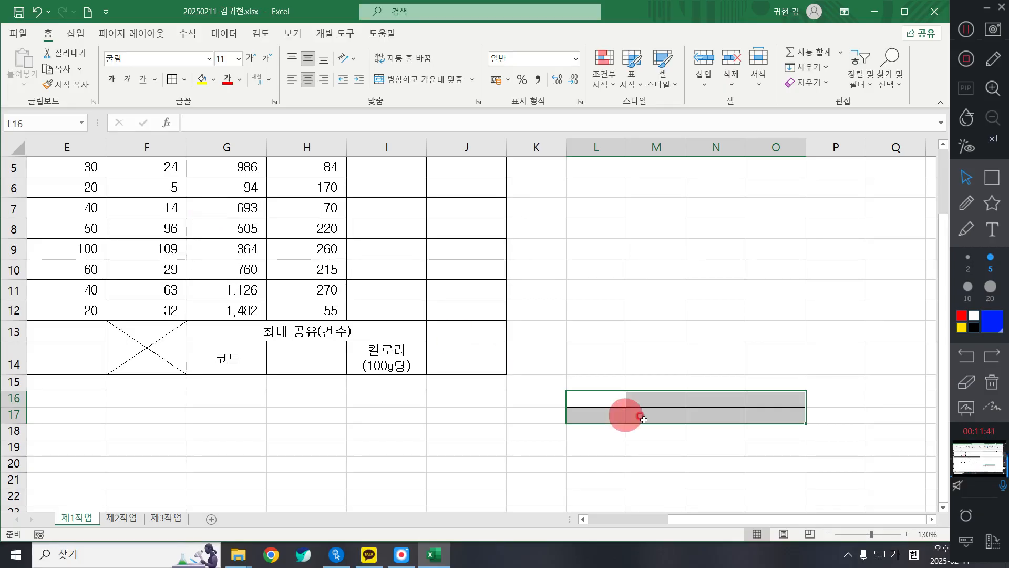
pyautogui.moveTo(602, 398); pyautogui.dragTo(781, 408)
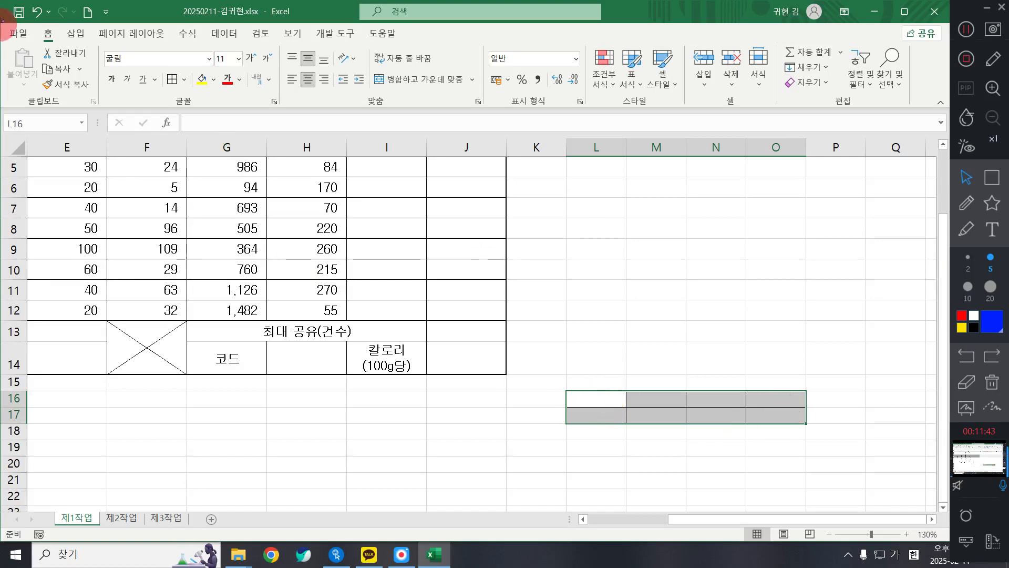
pyautogui.click(184, 79)
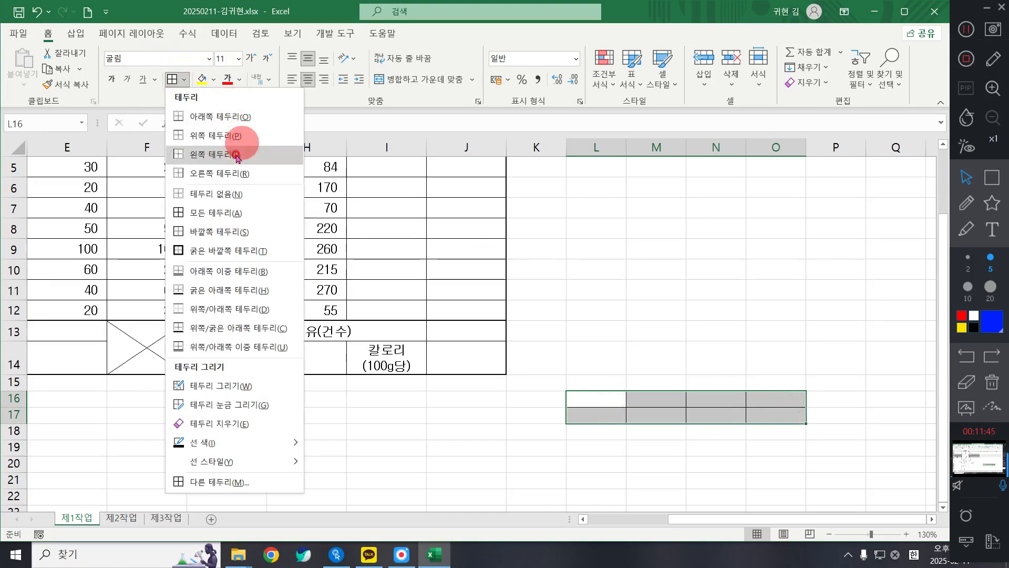
pyautogui.click(215, 213)
pyautogui.click(752, 398)
pyautogui.click(768, 328)
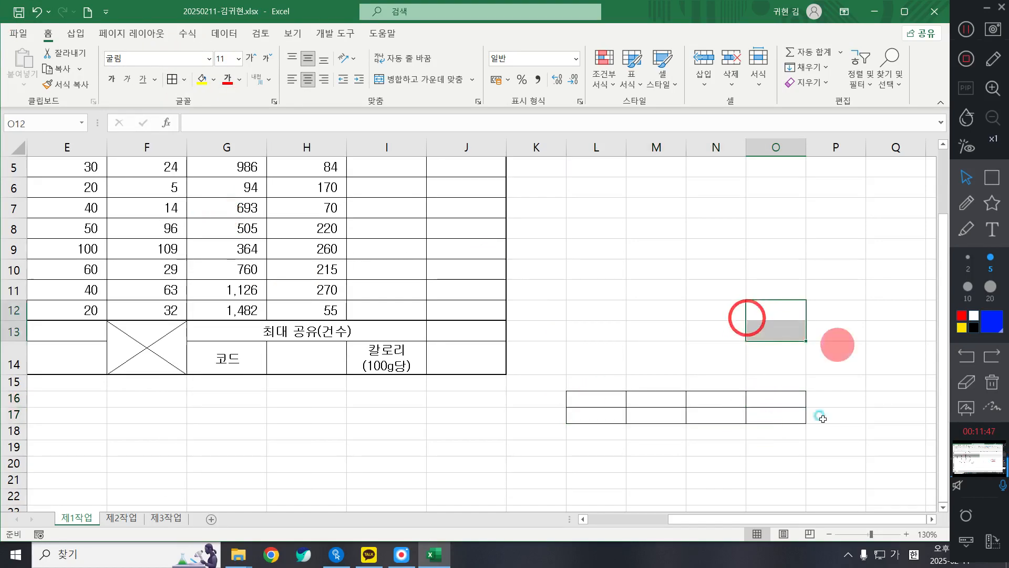
pyautogui.click(843, 450)
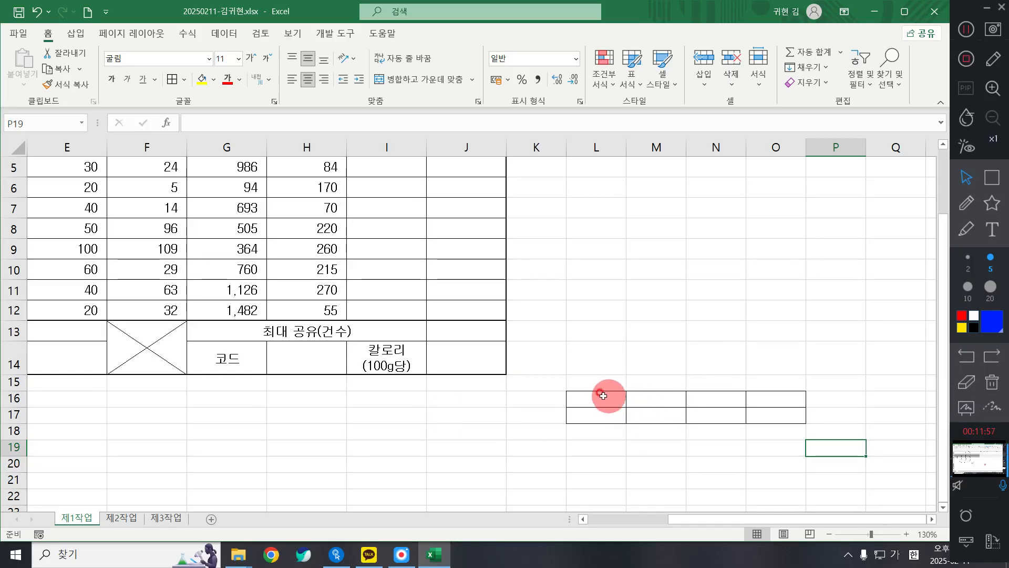
# Merge and center cells L16:L17 and enter 확인 in the merged cell
pyautogui.moveTo(604, 397); pyautogui.dragTo(602, 417)
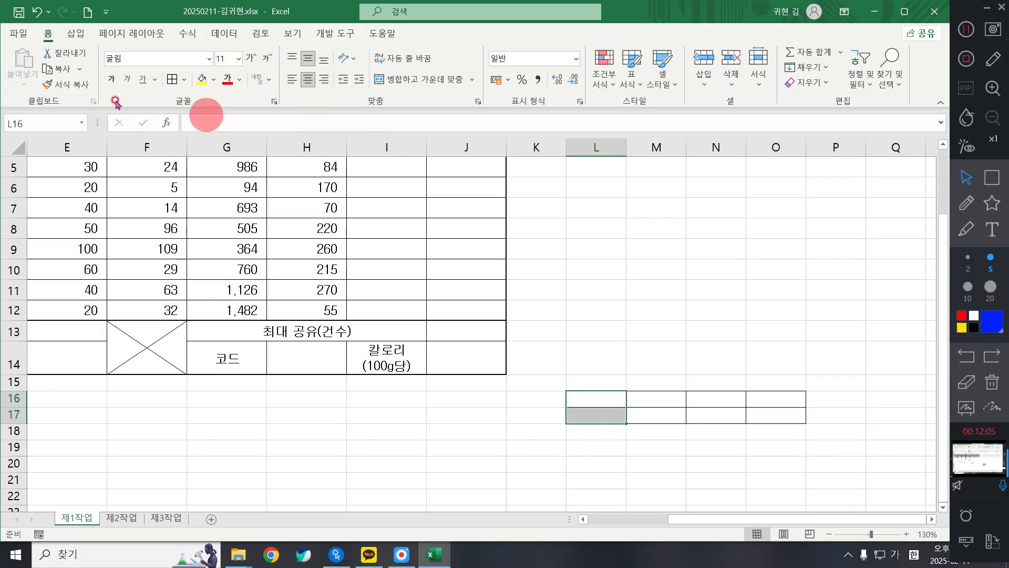
pyautogui.click(405, 79)
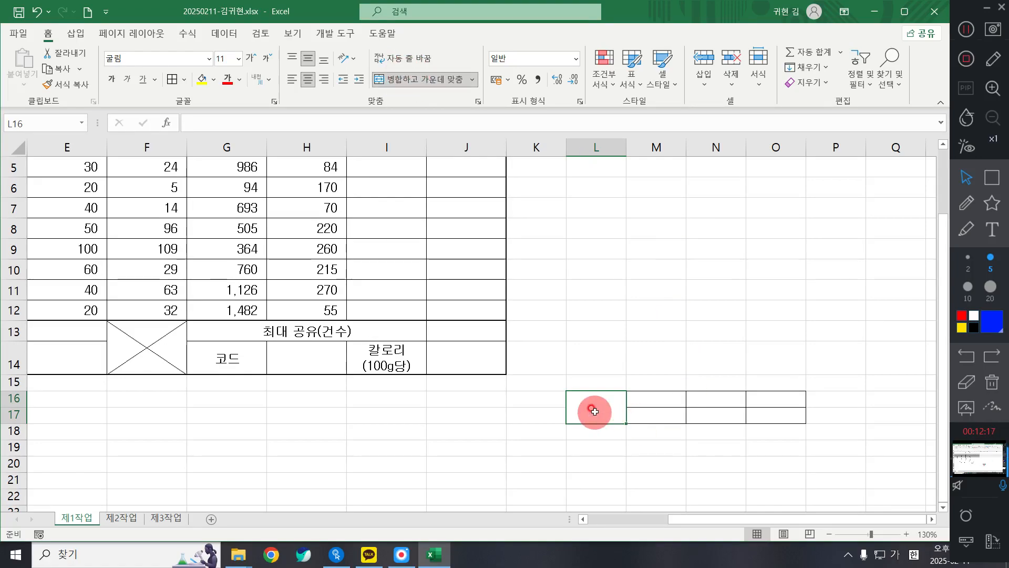
pyautogui.write('확인')
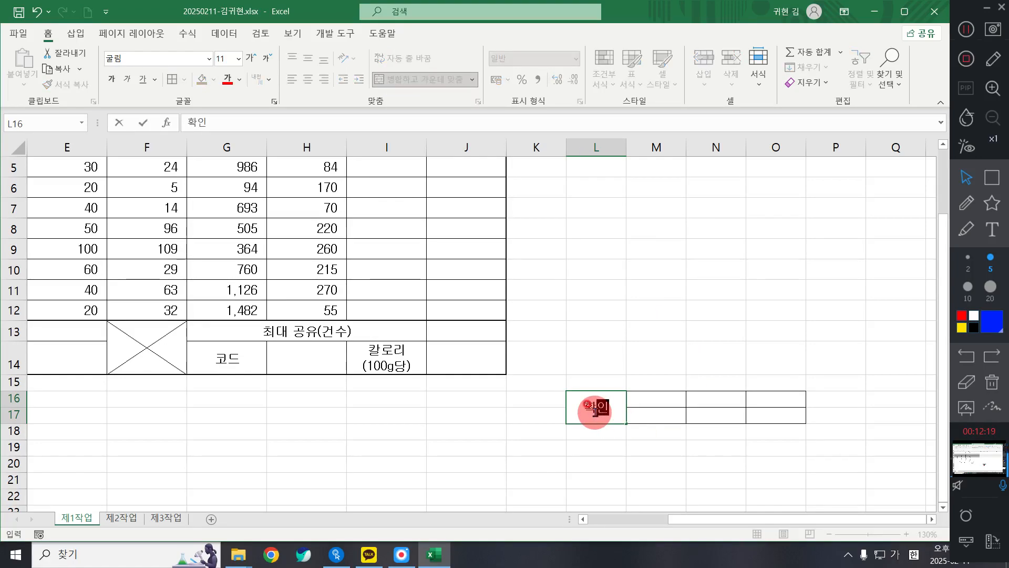
pyautogui.press('Tab')
# Enter the approval box headings 담당, 팀장 and 부장 in cells M16, N16 and O16
pyautogui.write('ㄷㄷ')
pyautogui.press('BackSpace')
pyautogui.press('BackSpace')
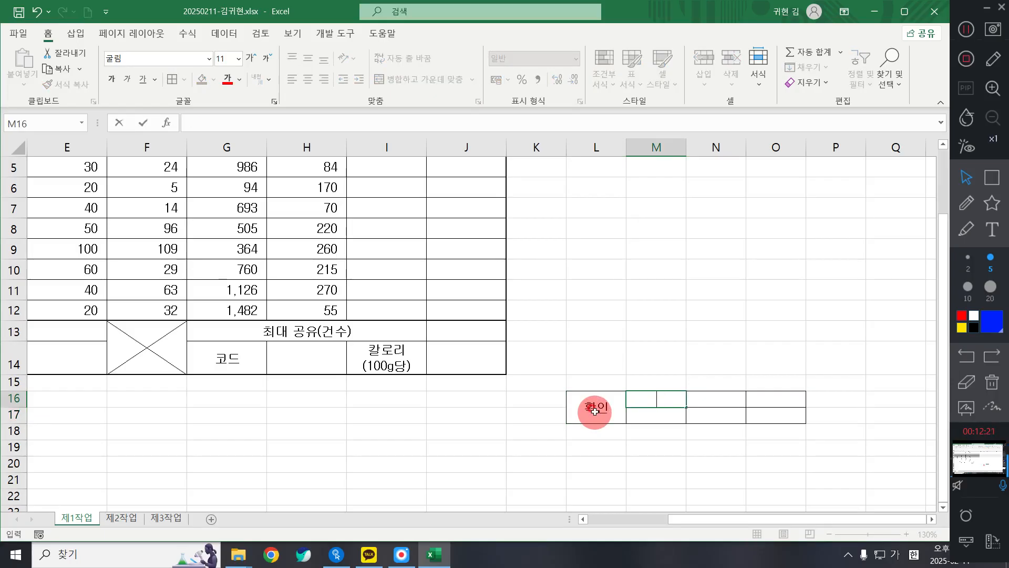
pyautogui.write('담ㄷㅏㅇ')
pyautogui.press('Tab')
pyautogui.write('팀장')
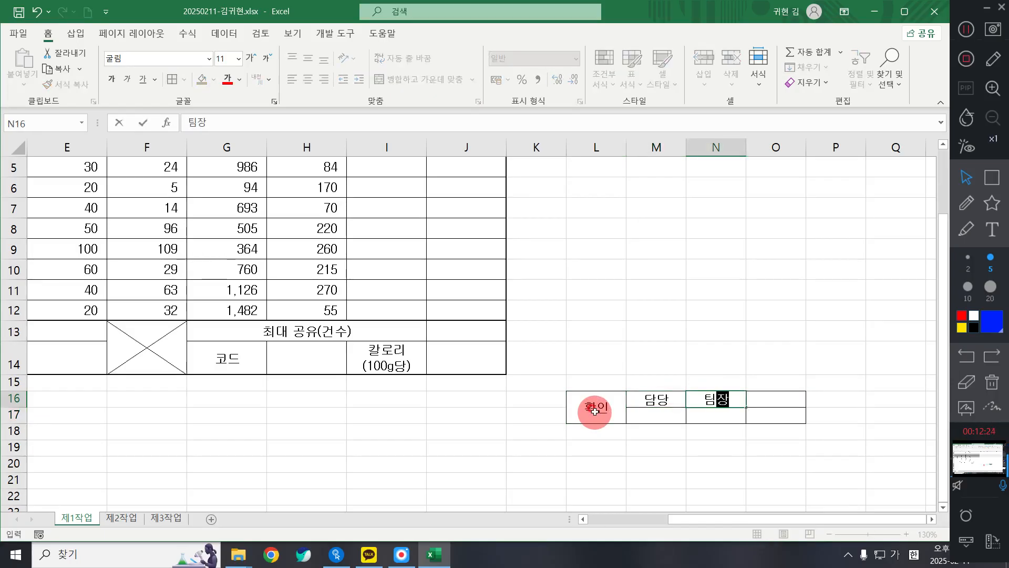
pyautogui.press('Tab')
pyautogui.write('부장')
pyautogui.press('Return')
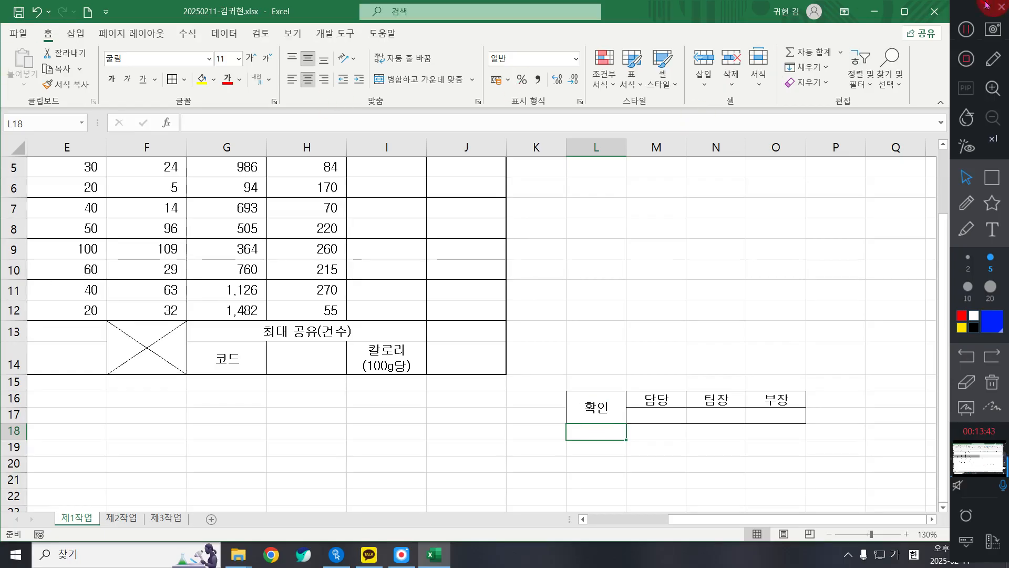
# Set the text orientation of the merged 확인 cell to vertical writing (세로 쓰기)
pyautogui.click(966, 29)
pyautogui.click(603, 410)
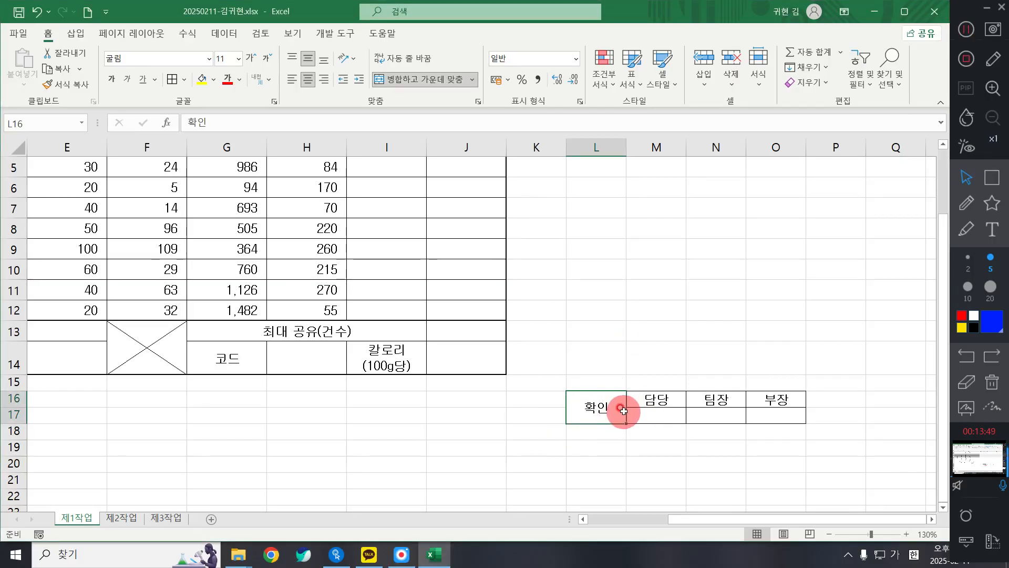
pyautogui.click(594, 408)
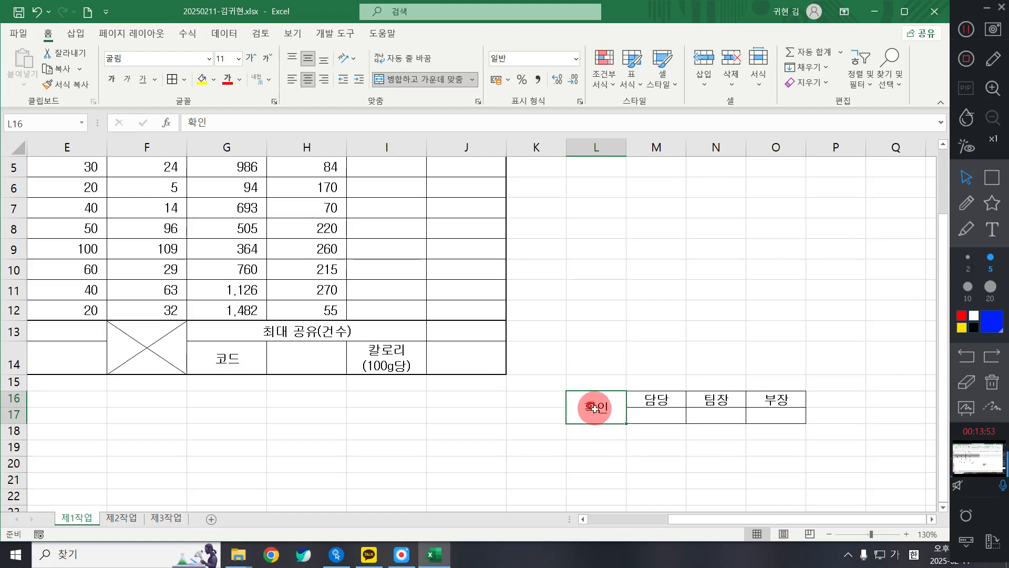
pyautogui.click(594, 408)
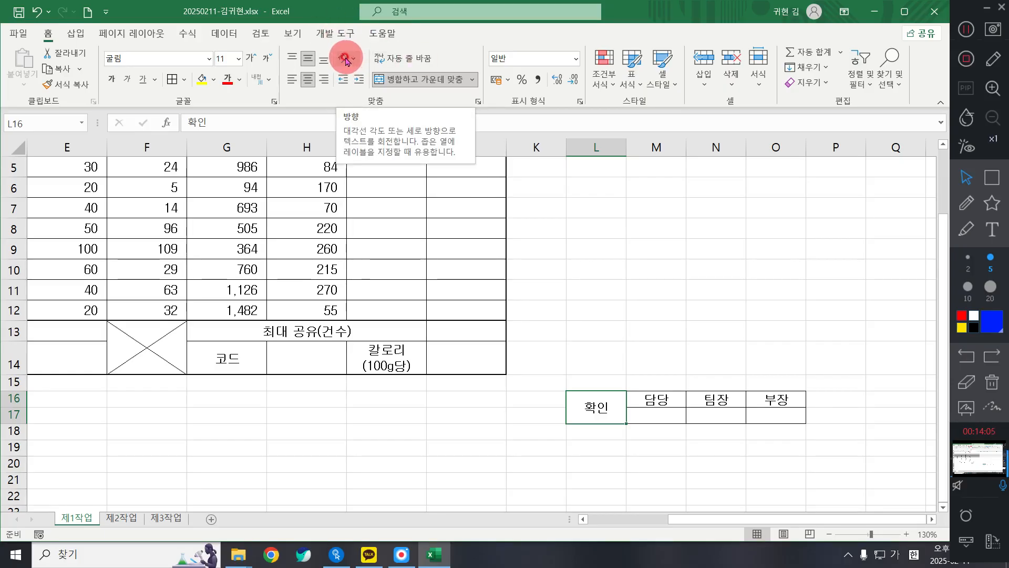
pyautogui.press('super+plus')
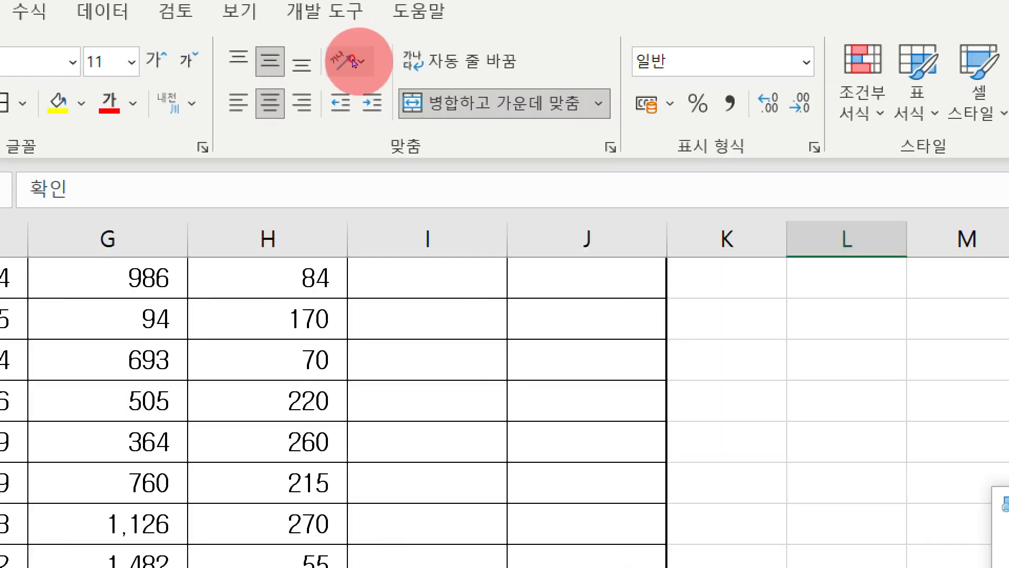
pyautogui.press('super+plus')
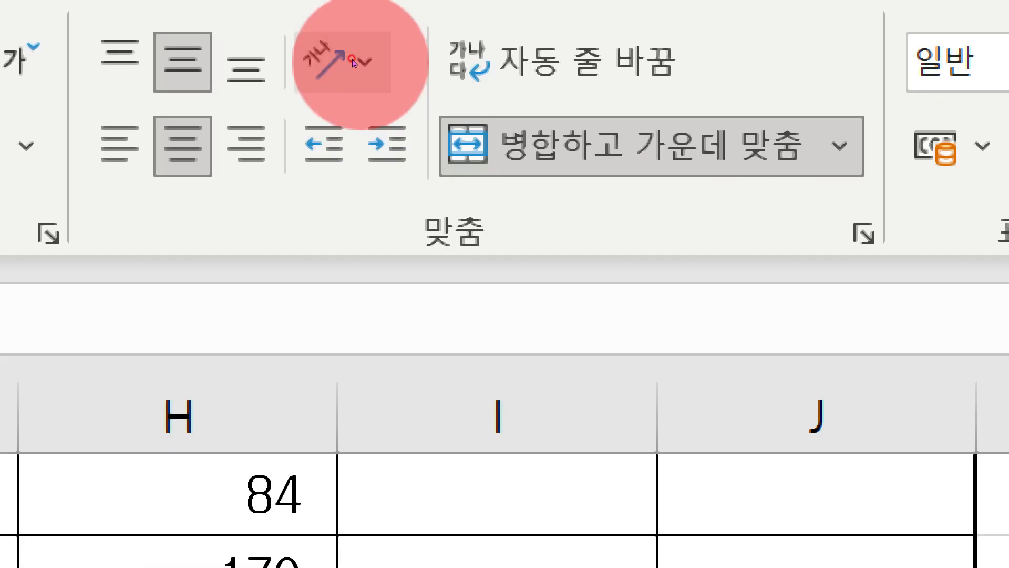
pyautogui.click(353, 63)
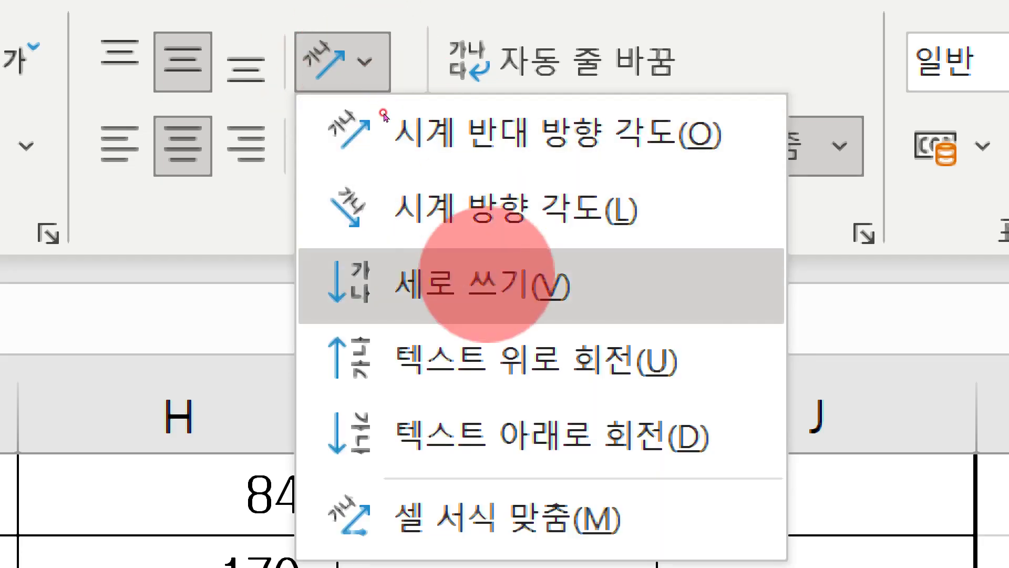
pyautogui.click(486, 274)
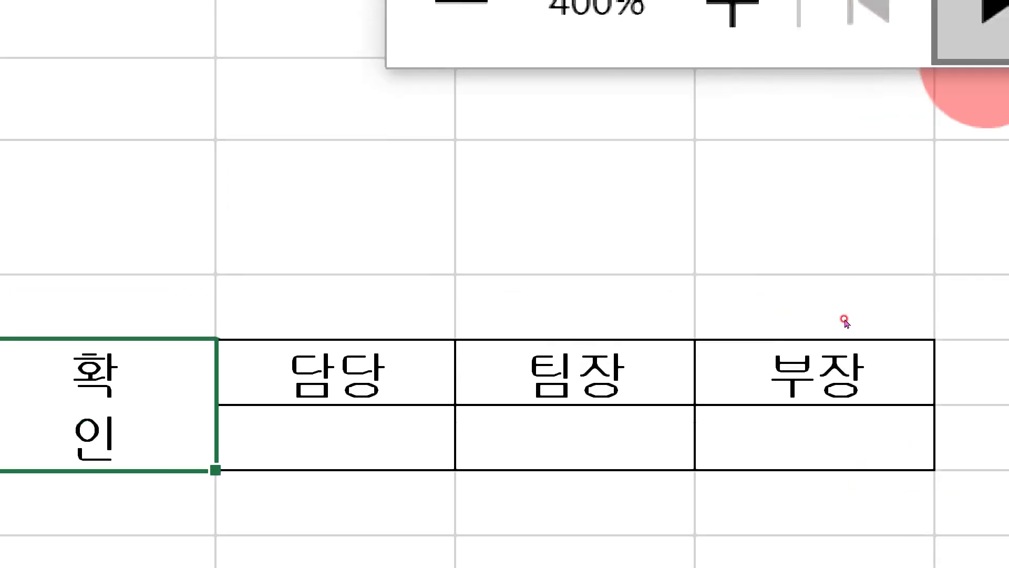
# Narrow column L, which holds the vertical 확인 cell, to a little over half its width
pyautogui.click(940, 12)
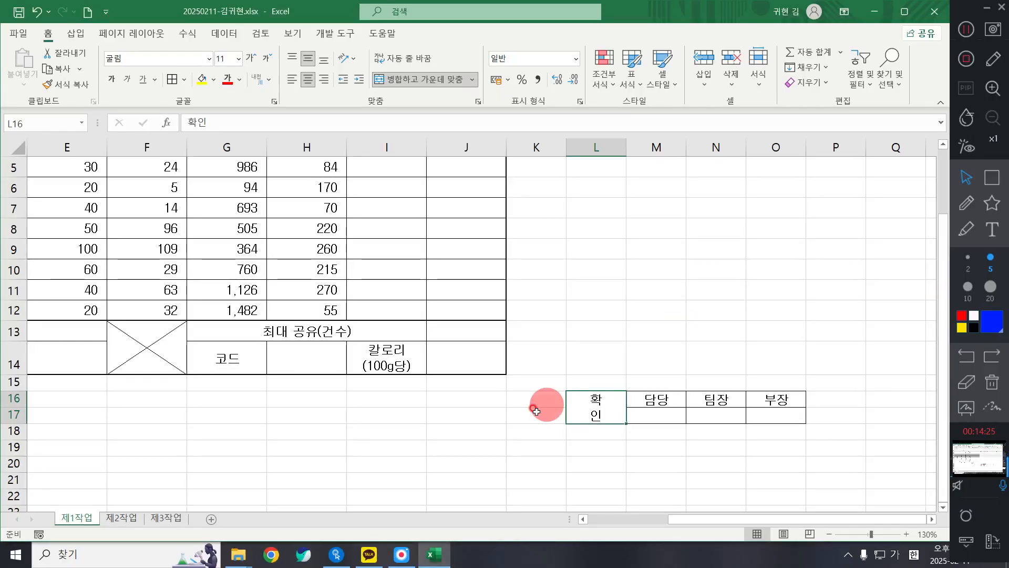
pyautogui.press('super+plus')
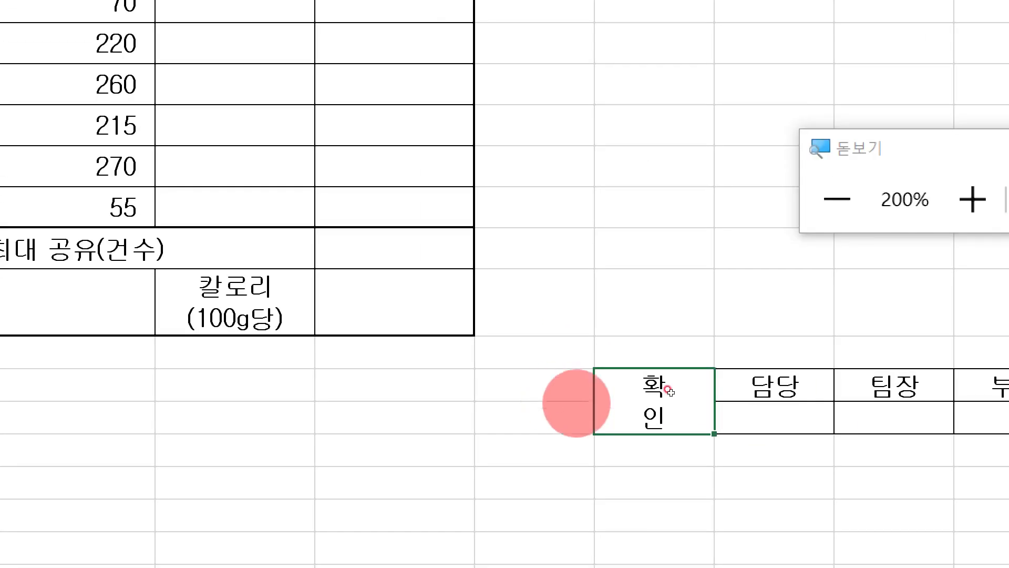
pyautogui.click(958, 145)
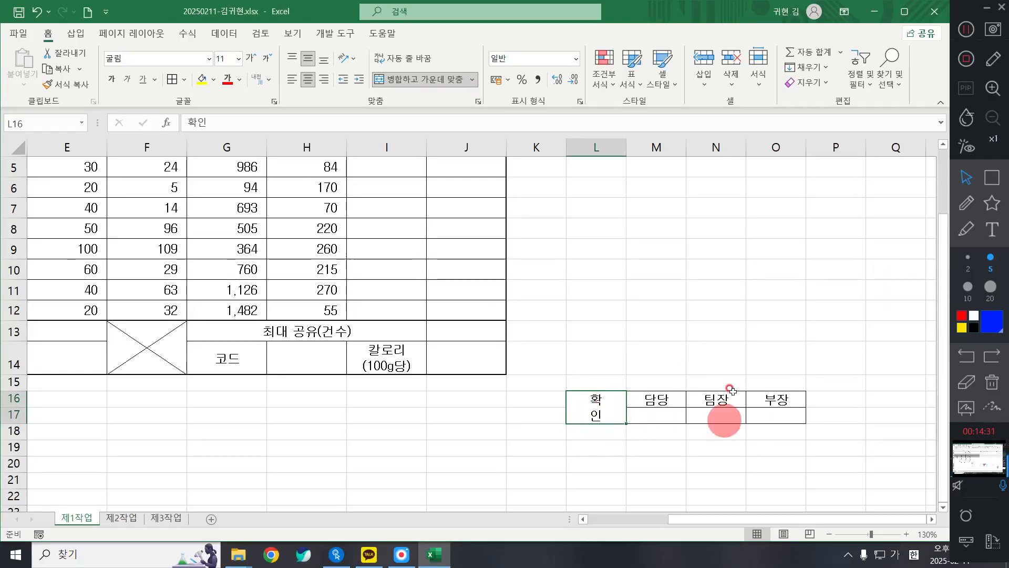
pyautogui.click(597, 401)
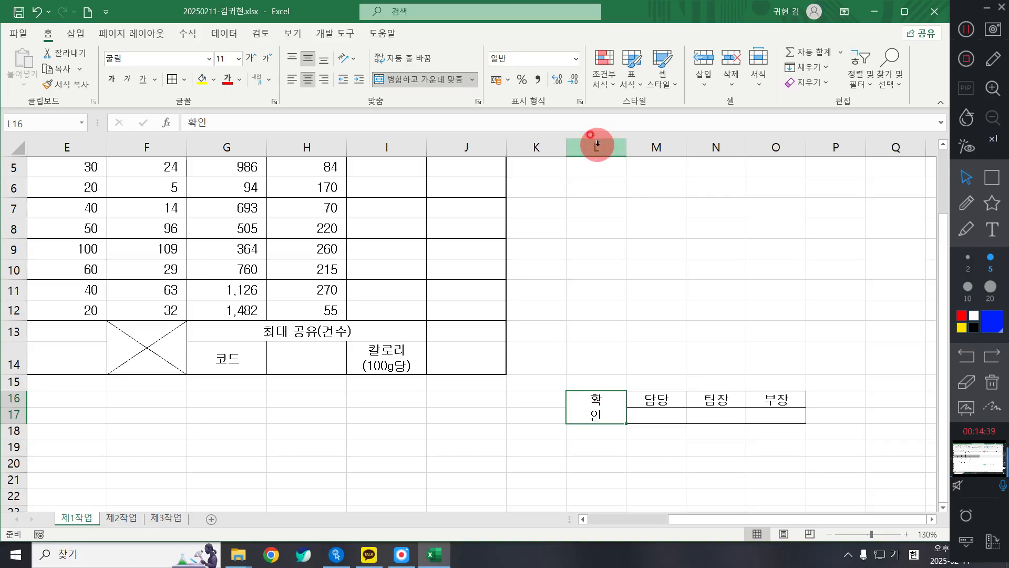
pyautogui.moveTo(625, 147); pyautogui.dragTo(601, 147)
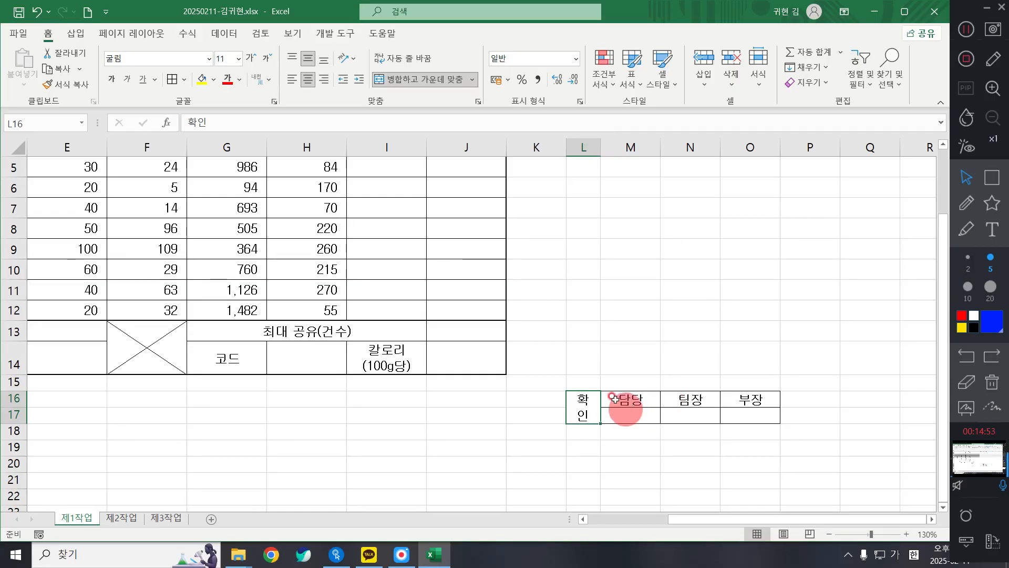
# Increase the height of row 17 to about three times its size to make room for approval signatures
pyautogui.click(646, 403)
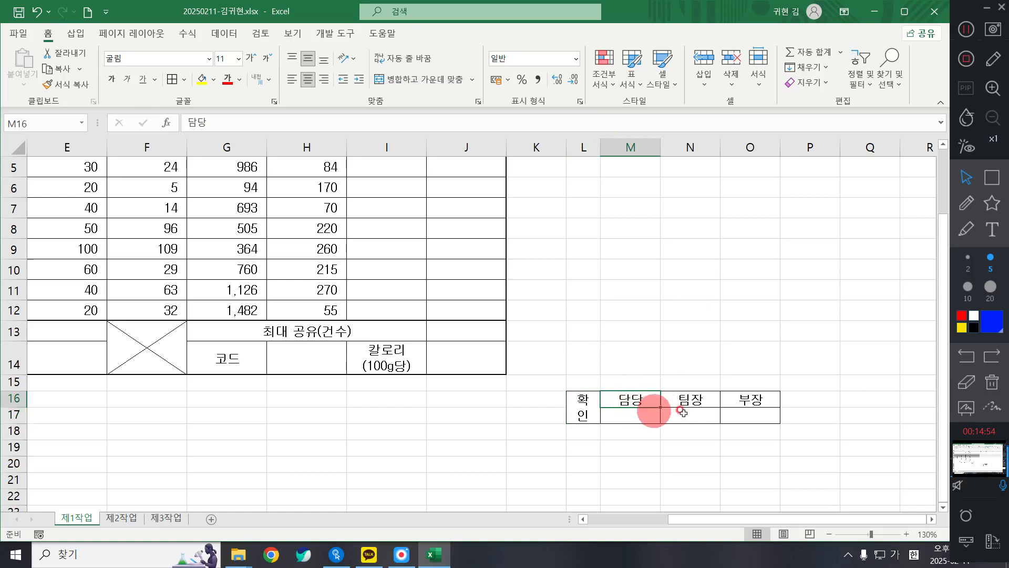
pyautogui.click(637, 413)
pyautogui.click(637, 413)
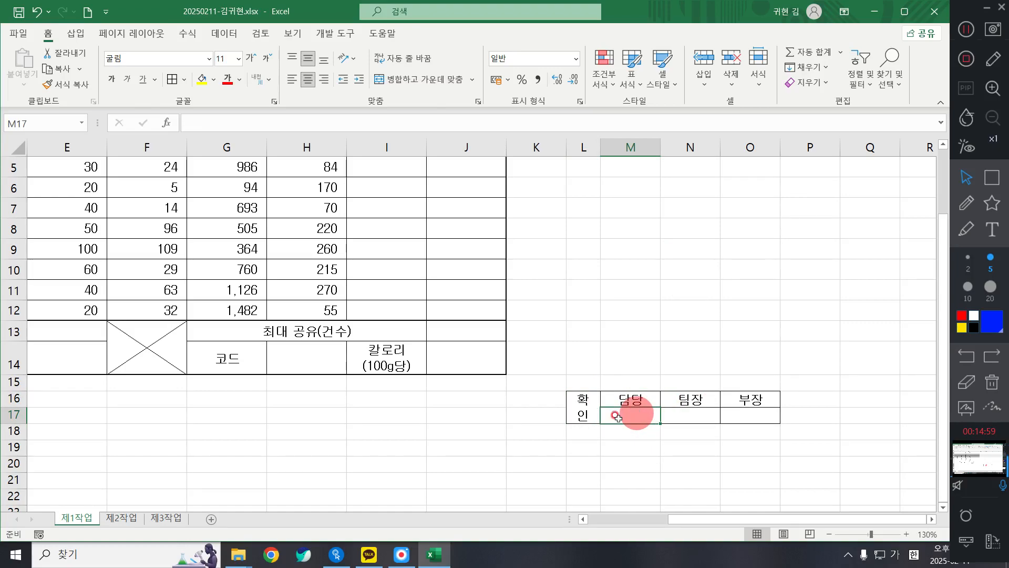
pyautogui.click(633, 415)
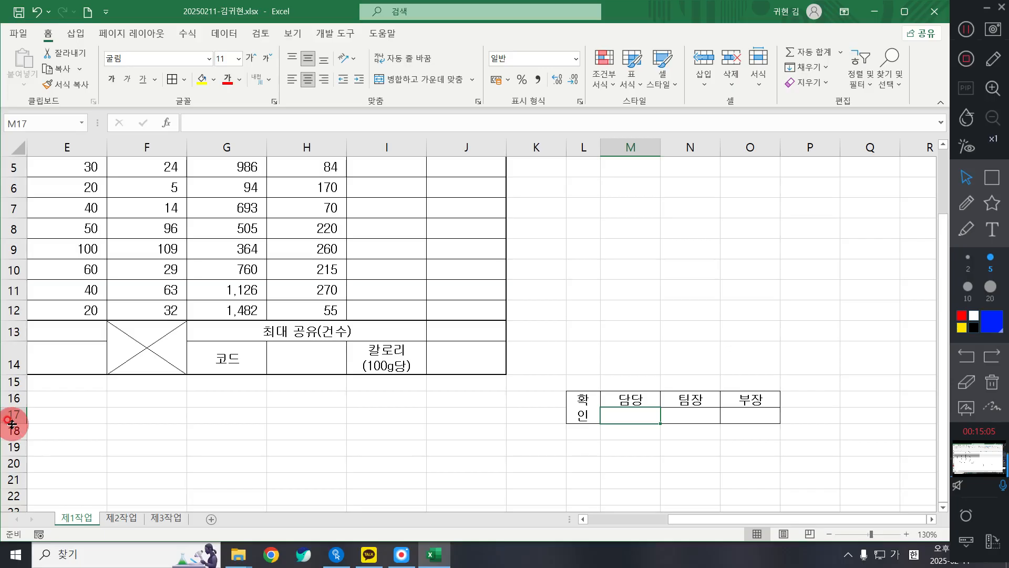
pyautogui.moveTo(12, 424); pyautogui.dragTo(10, 454)
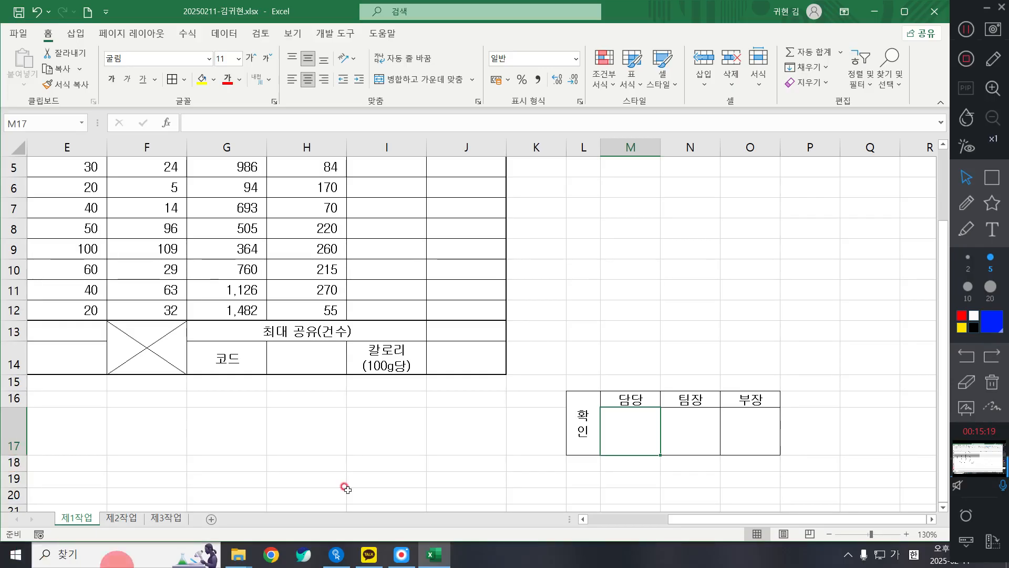
# Add the on-screen text annotation "Ctrl + C : 복사하기" in the empty area above the approval box
pyautogui.moveTo(646, 381); pyautogui.dragTo(661, 320)
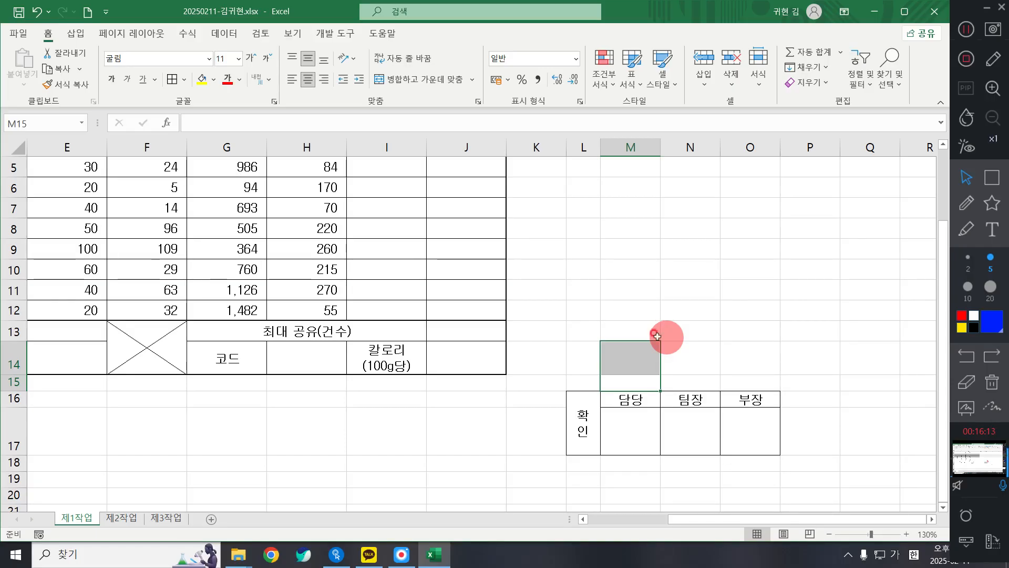
pyautogui.moveTo(589, 415); pyautogui.dragTo(755, 419)
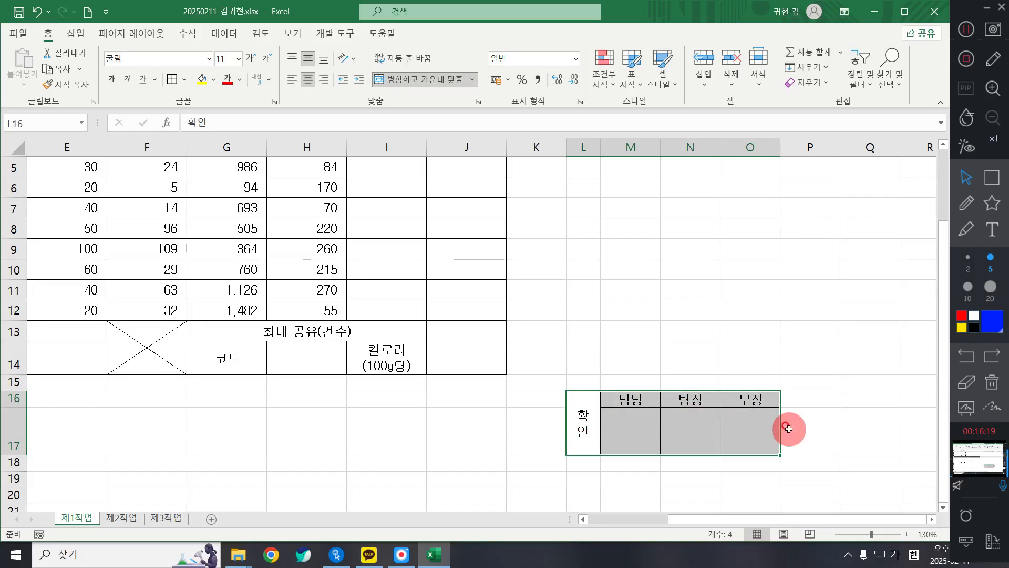
pyautogui.click(992, 229)
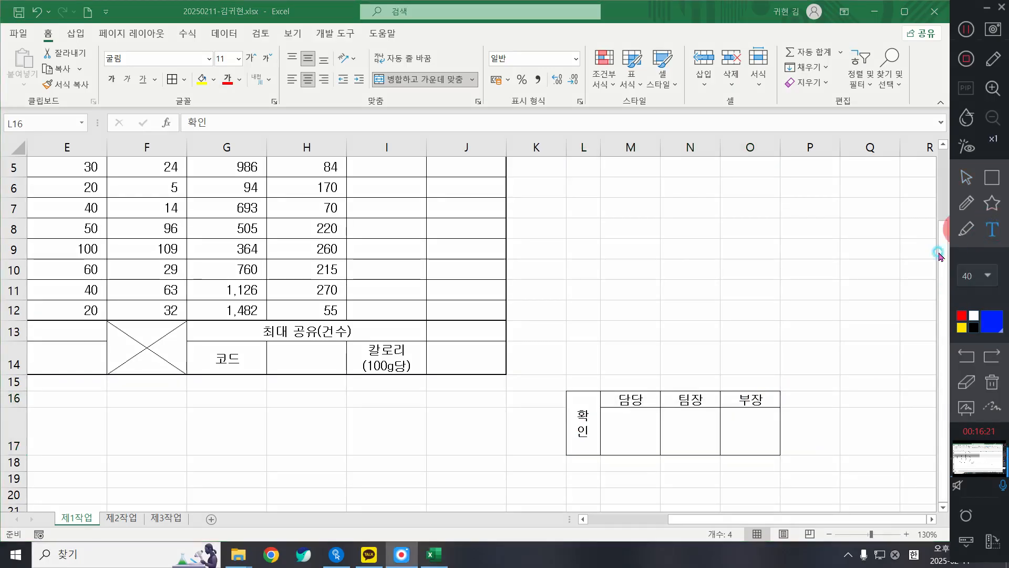
pyautogui.click(514, 263)
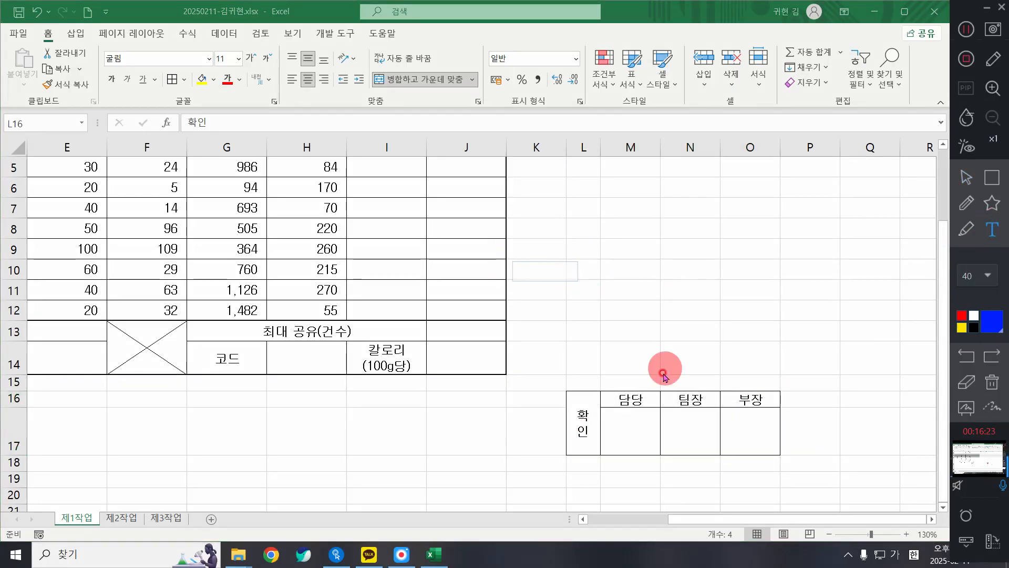
pyautogui.write('ㅈ')
pyautogui.press('BackSpace')
pyautogui.press('Hangul')
pyautogui.write('Ct')
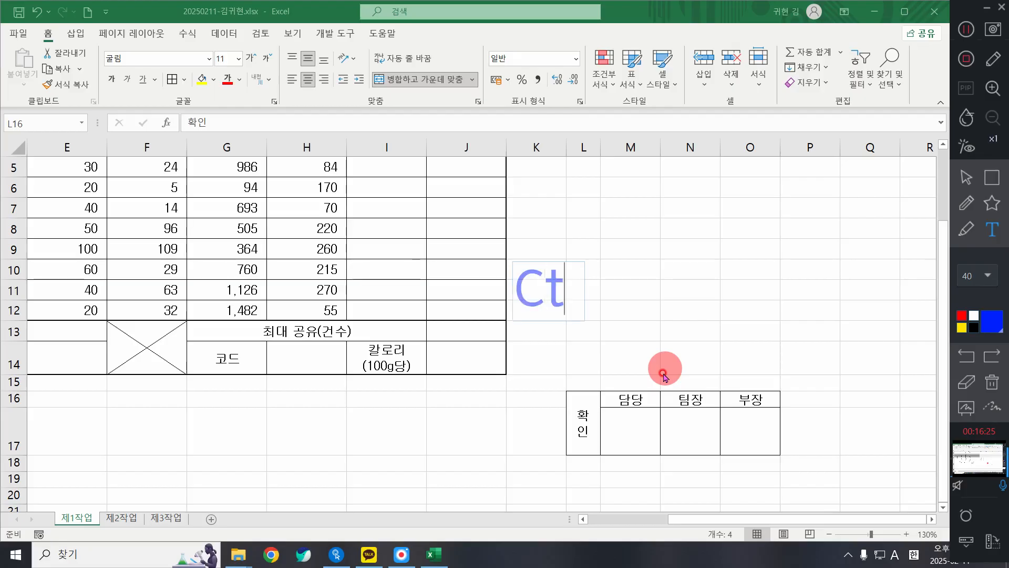
pyautogui.write('rl + C')
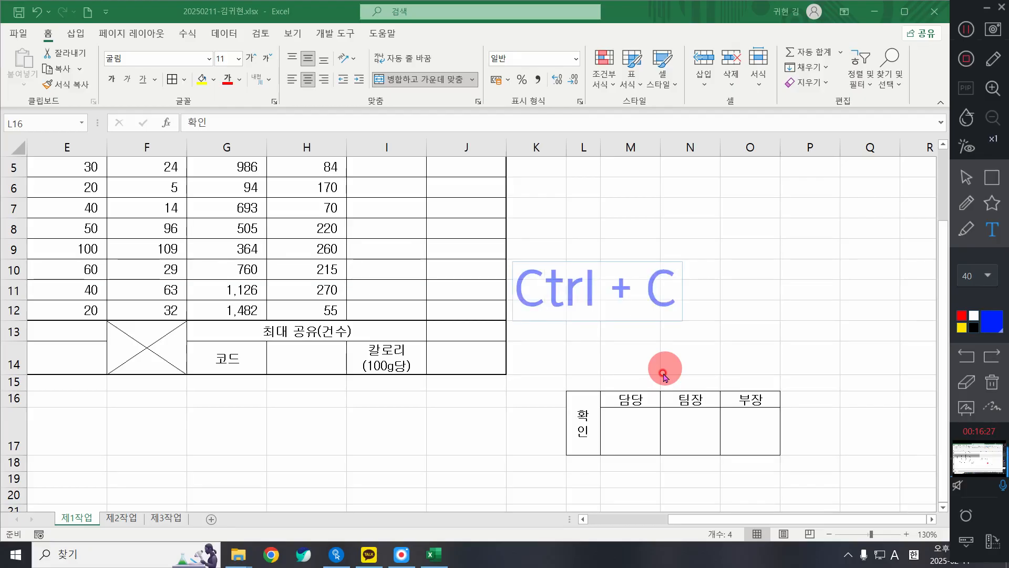
pyautogui.write(' : qh')
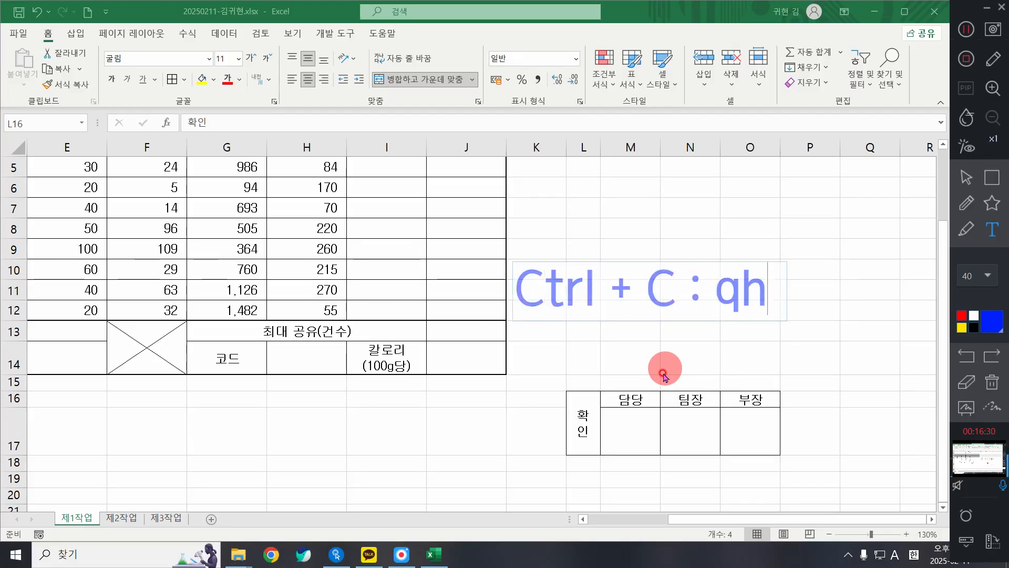
pyautogui.press('BackSpace')
pyautogui.press('BackSpace')
pyautogui.press('Hangul')
pyautogui.write('복사하기')
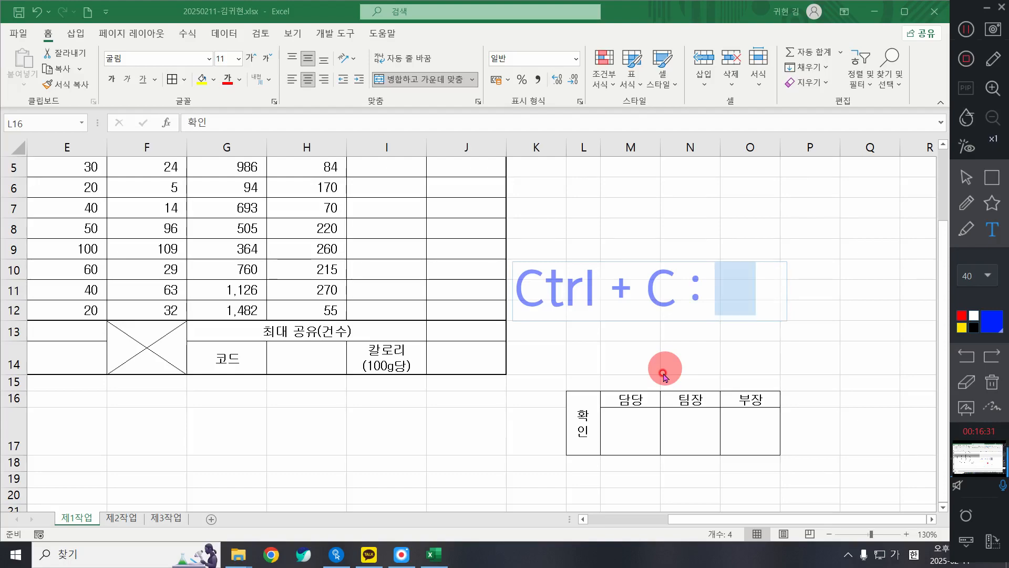
pyautogui.click(966, 178)
pyautogui.click(619, 449)
pyautogui.moveTo(585, 419); pyautogui.dragTo(775, 427)
pyautogui.hotkey('ctrl', 'c')
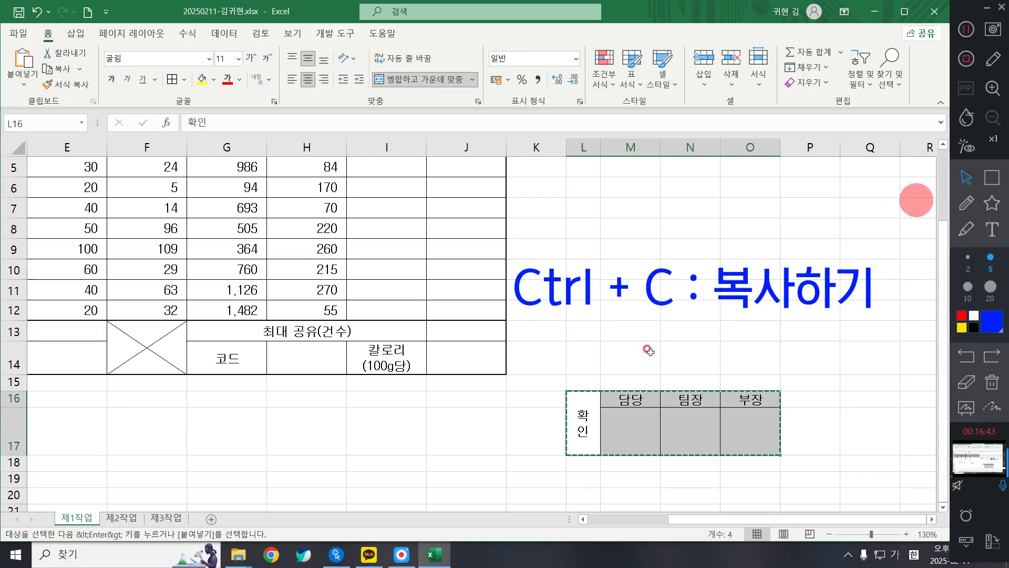
pyautogui.click(650, 434)
pyautogui.moveTo(576, 421); pyautogui.dragTo(741, 430)
pyautogui.press('Escape')
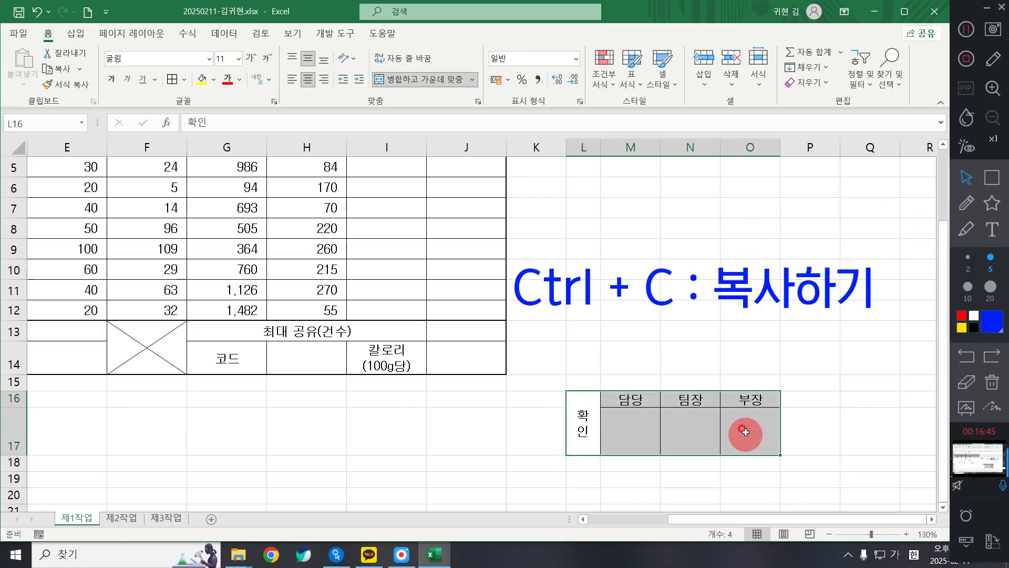
# Copy the whole approval box, range L16:O17
pyautogui.click(579, 416)
pyautogui.click(757, 422)
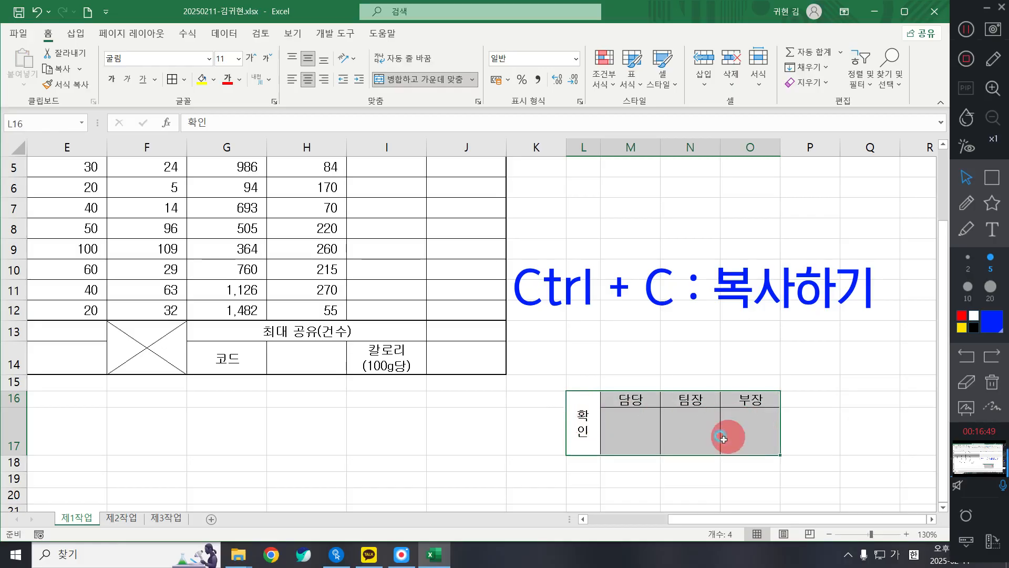
pyautogui.moveTo(585, 425); pyautogui.dragTo(778, 435)
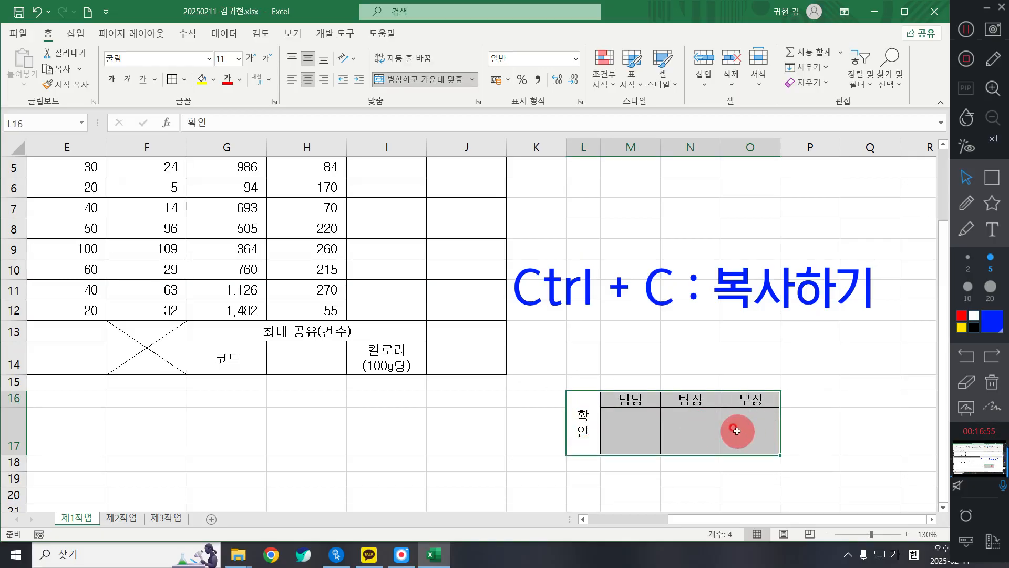
pyautogui.hotkey('ctrl', 'c')
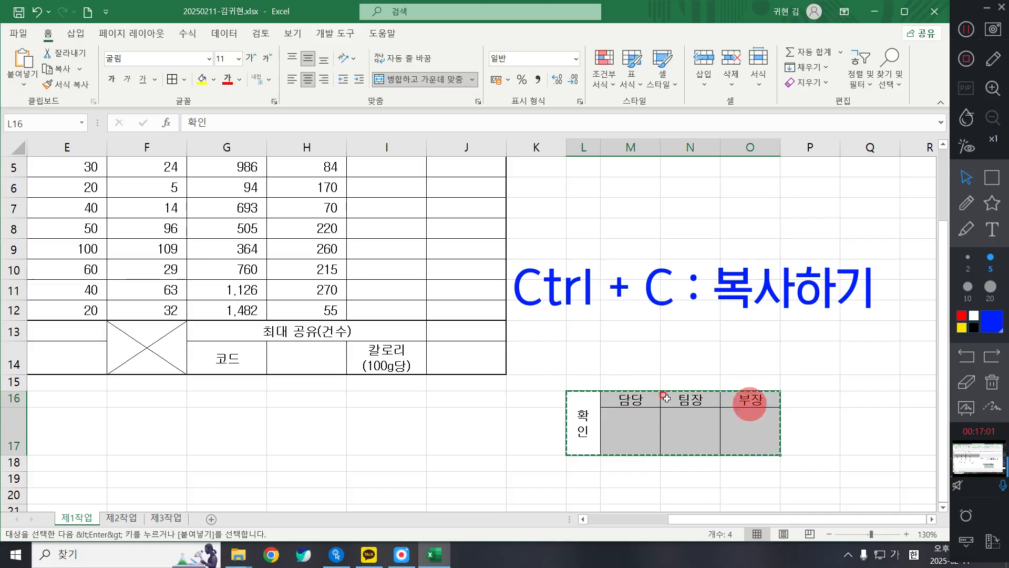
# Paste the copied approval box as a picture (그림) at cell H1
pyautogui.scroll(2, 553, 368)
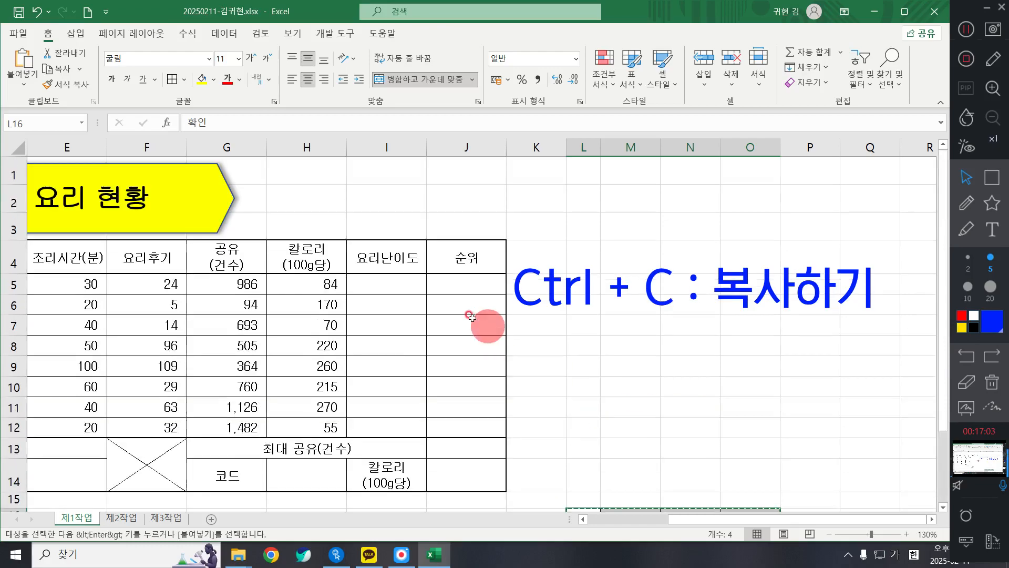
pyautogui.rightClick(307, 174)
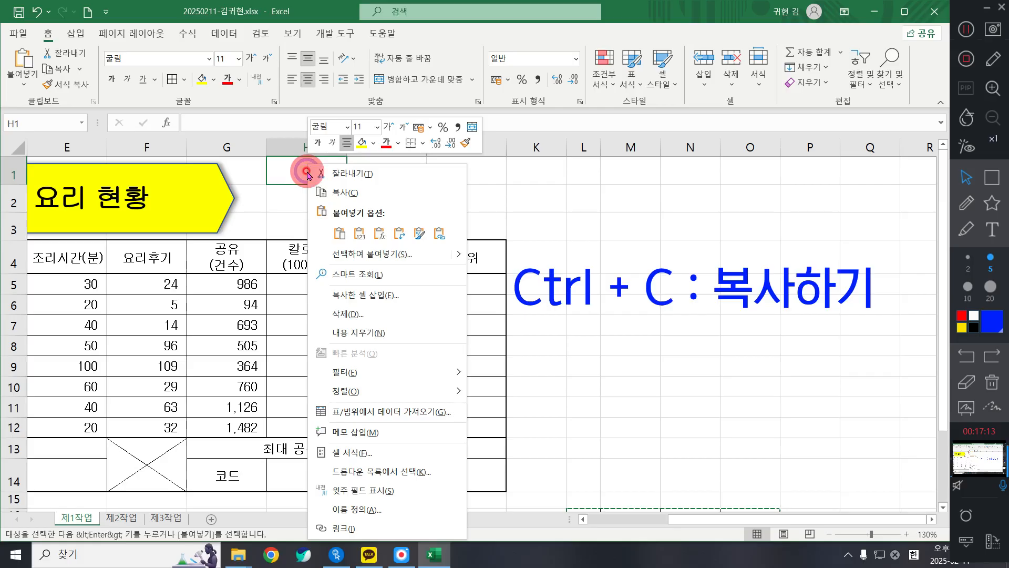
pyautogui.click(418, 255)
pyautogui.click(511, 359)
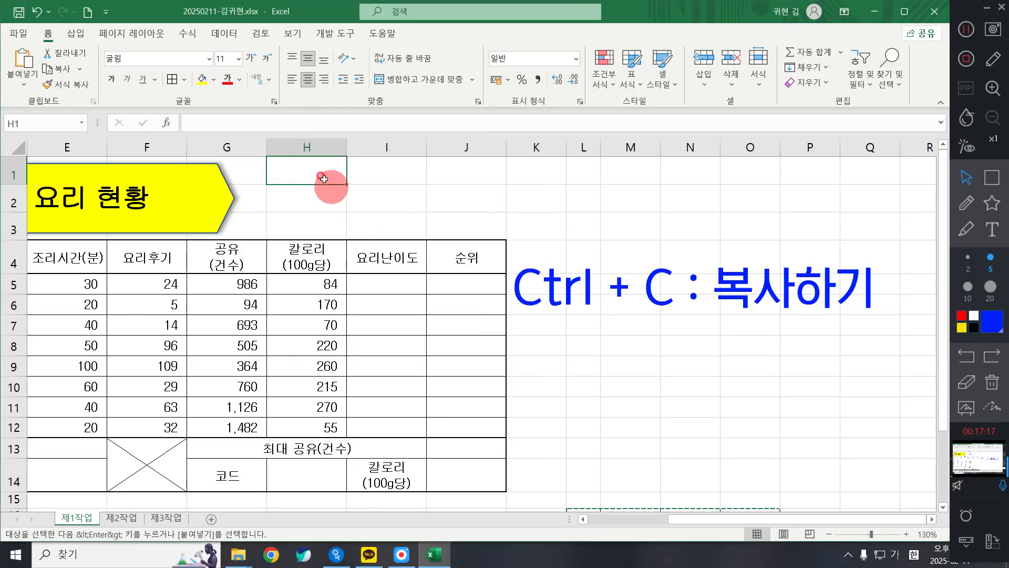
pyautogui.rightClick(297, 170)
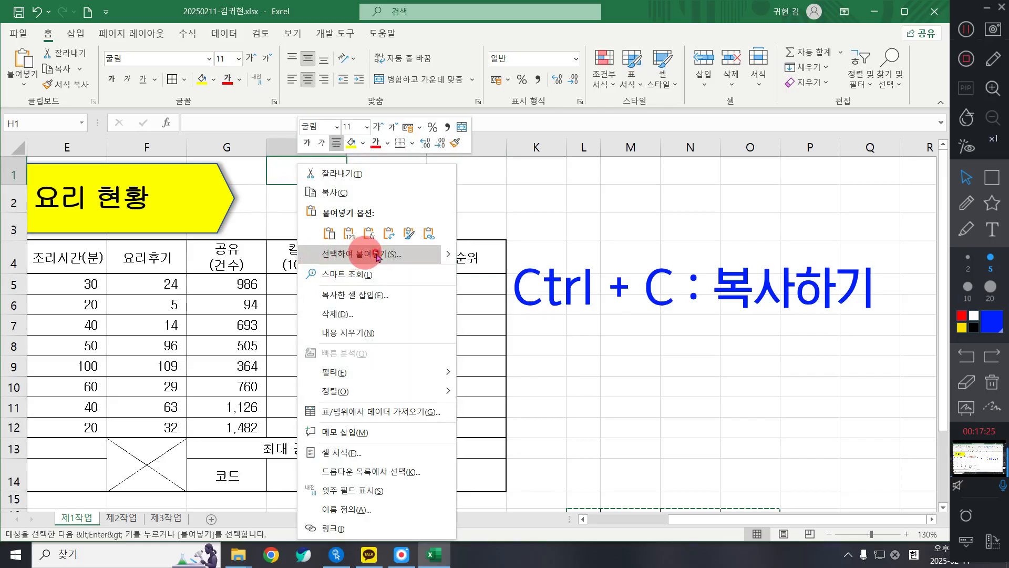
pyautogui.click(449, 255)
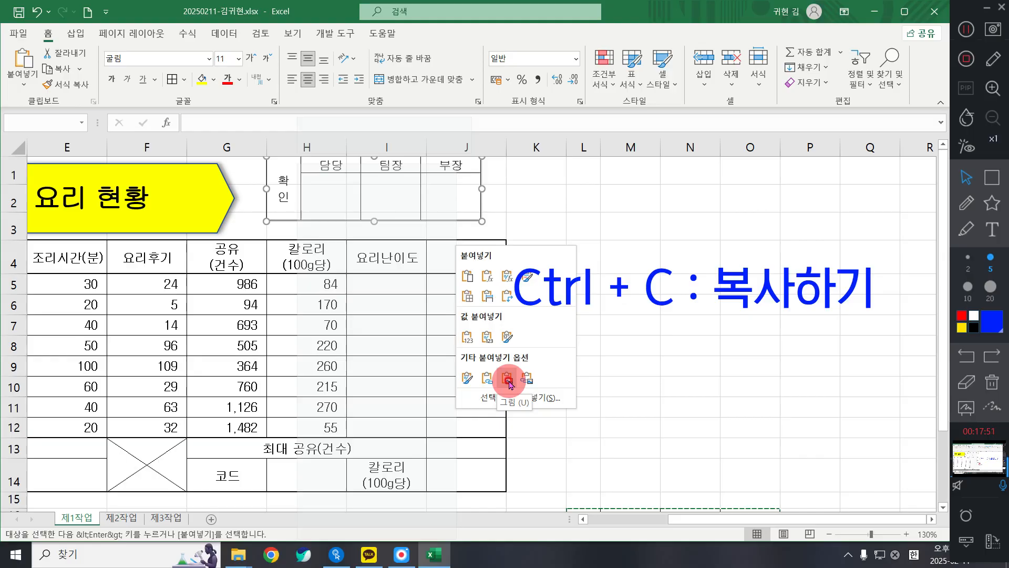
pyautogui.click(508, 378)
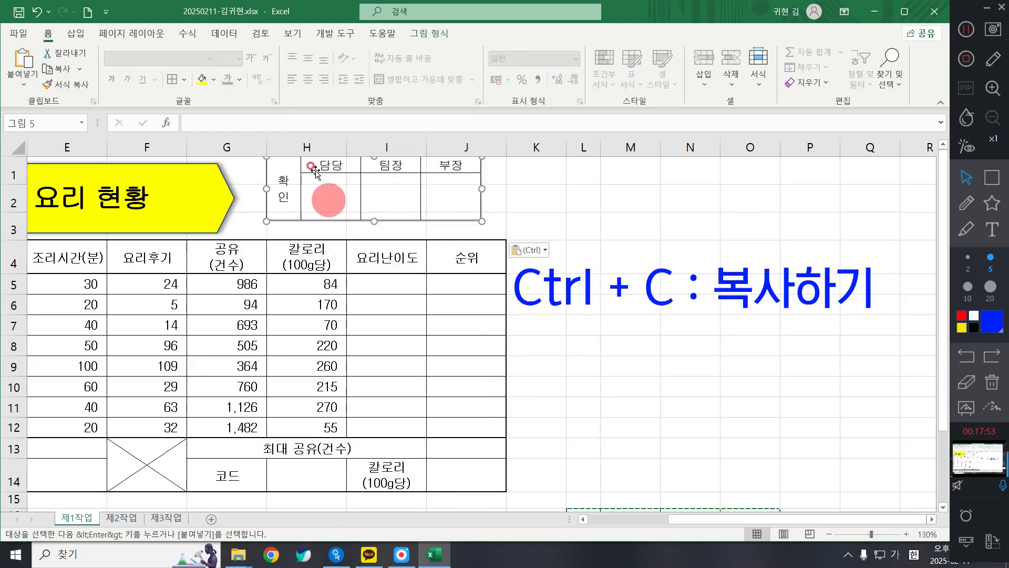
# Move the approval box picture above columns H to J, aligned with the table's right edge, and deselect it
pyautogui.scroll(-1, 408, 205)
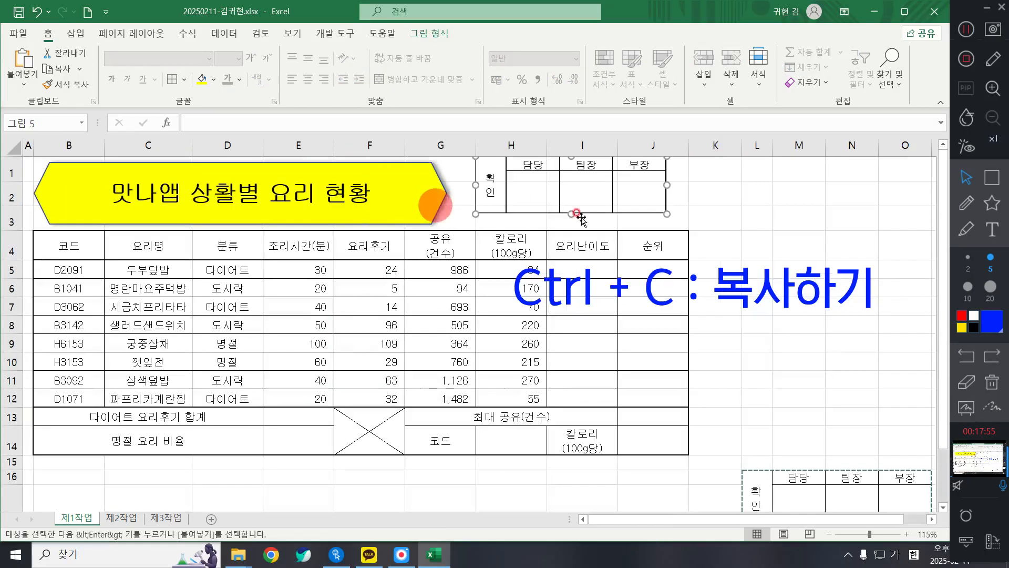
pyautogui.moveTo(608, 192)
pyautogui.mouseDown()
pyautogui.moveTo(635, 202)
pyautogui.moveTo(622, 197)
pyautogui.mouseUp()
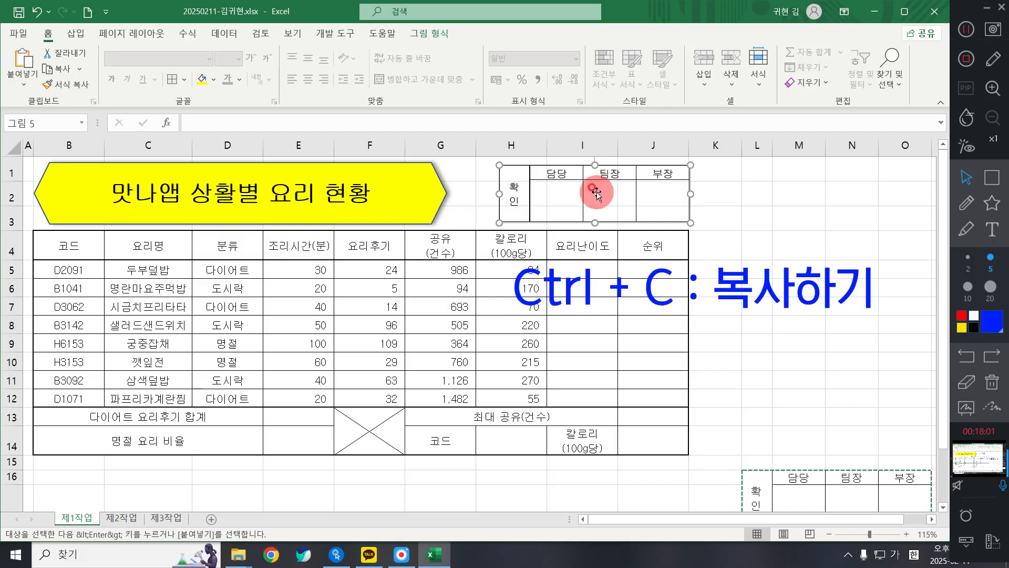
pyautogui.moveTo(641, 207); pyautogui.dragTo(583, 189)
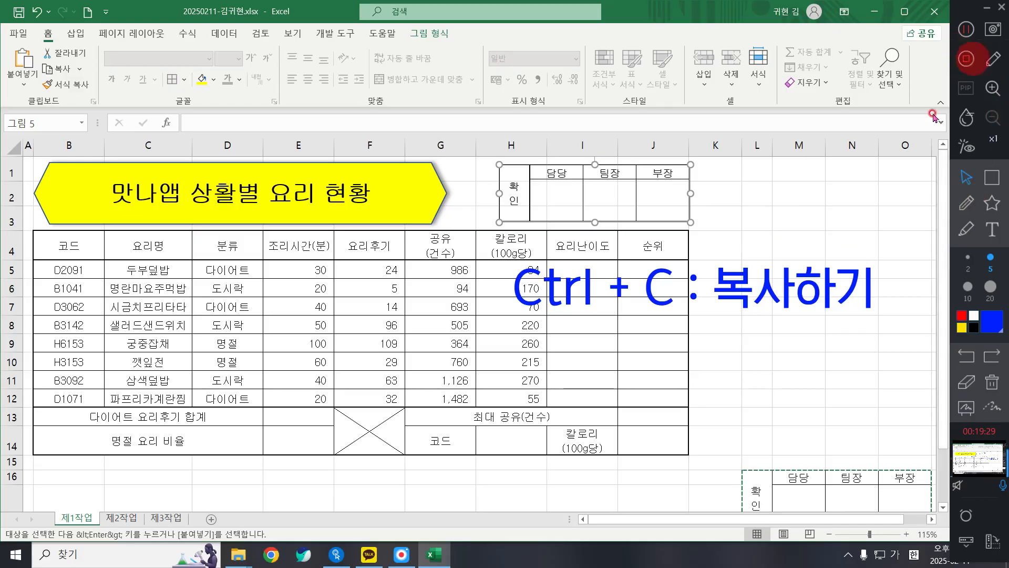
pyautogui.click(800, 439)
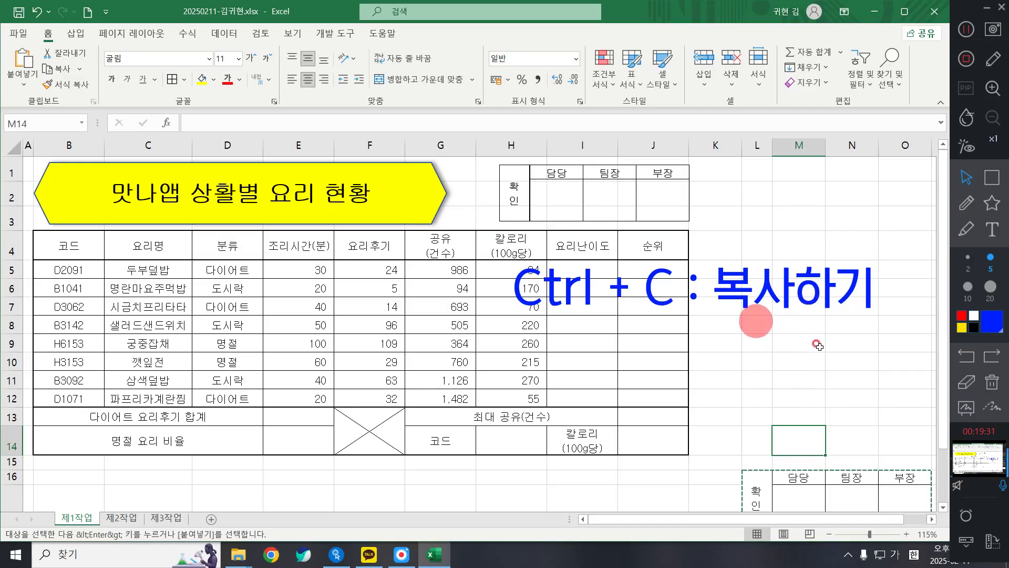
# Delete the original approval box cells L16:O17, shifting the remaining cells left (셀을 왼쪽으로 밀기)
pyautogui.moveTo(767, 489); pyautogui.dragTo(901, 481)
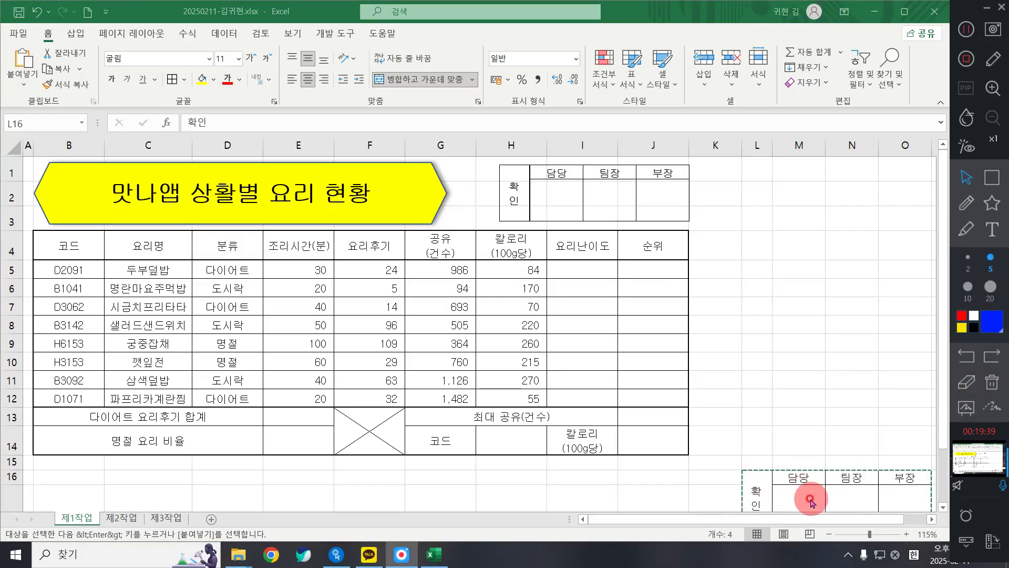
pyautogui.moveTo(763, 481); pyautogui.dragTo(905, 500)
pyautogui.scroll(-1, 829, 415)
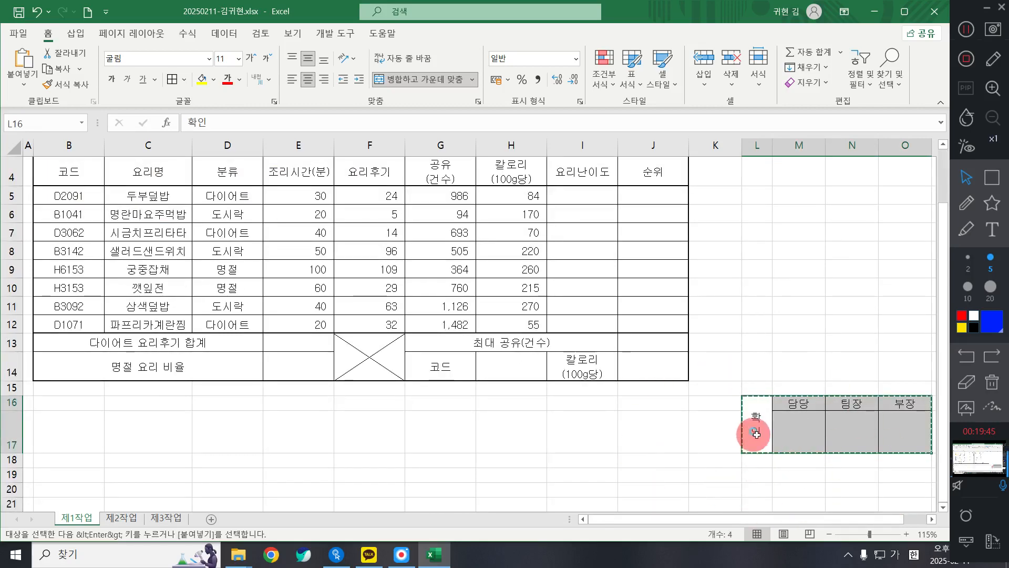
pyautogui.moveTo(754, 432); pyautogui.dragTo(904, 433)
pyautogui.rightClick(832, 424)
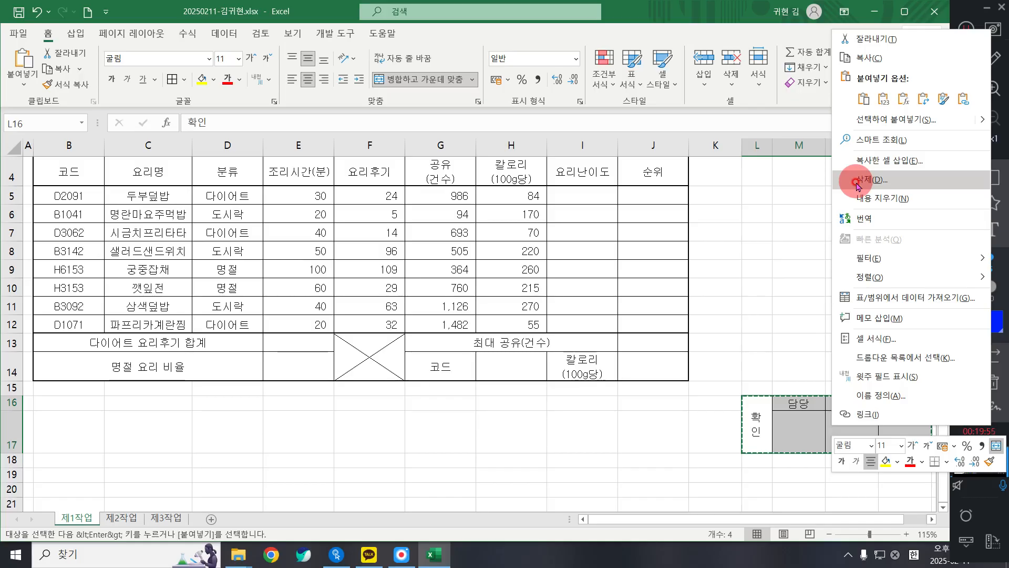
pyautogui.click(888, 185)
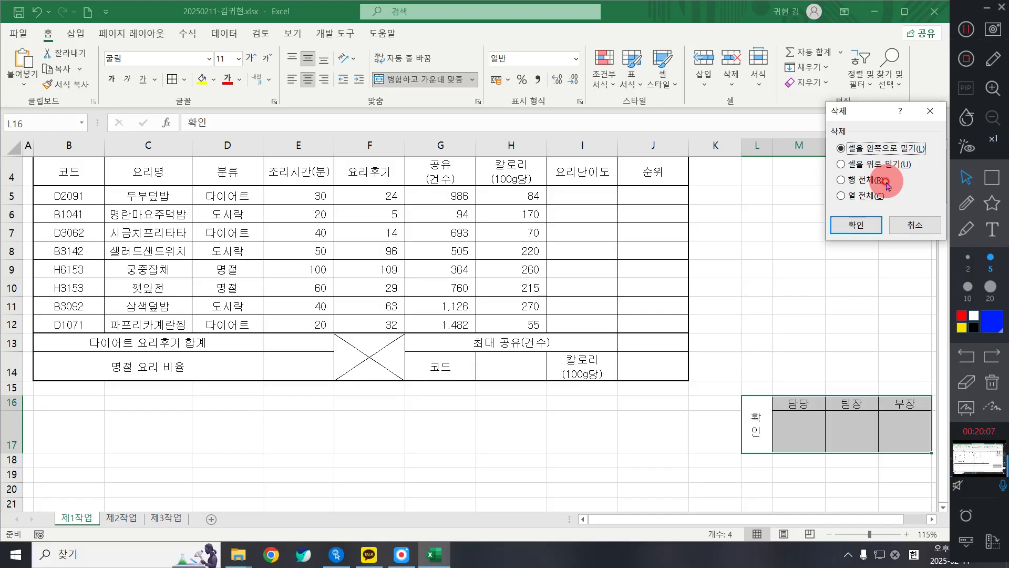
pyautogui.click(879, 152)
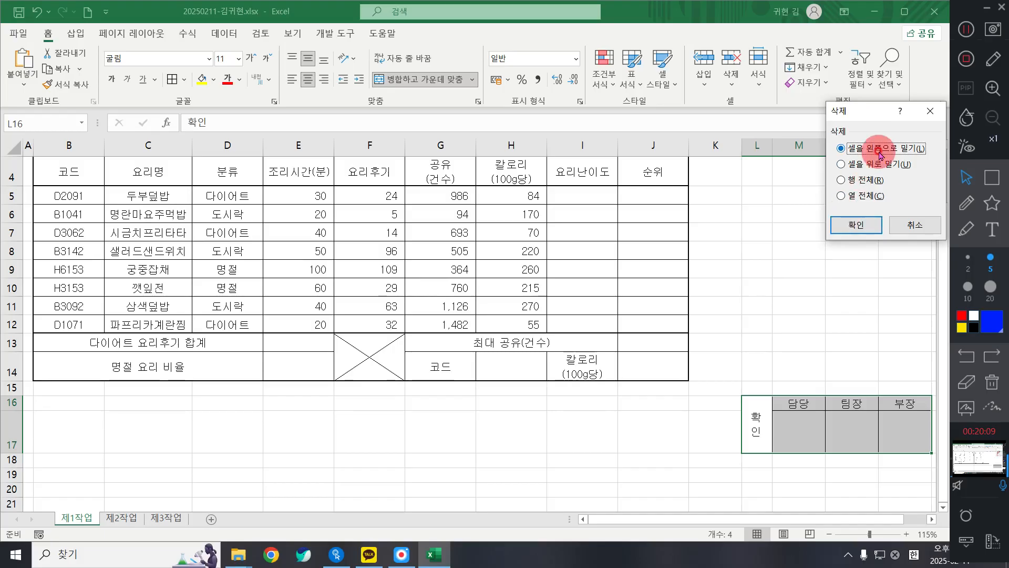
pyautogui.moveTo(874, 112); pyautogui.dragTo(834, 142)
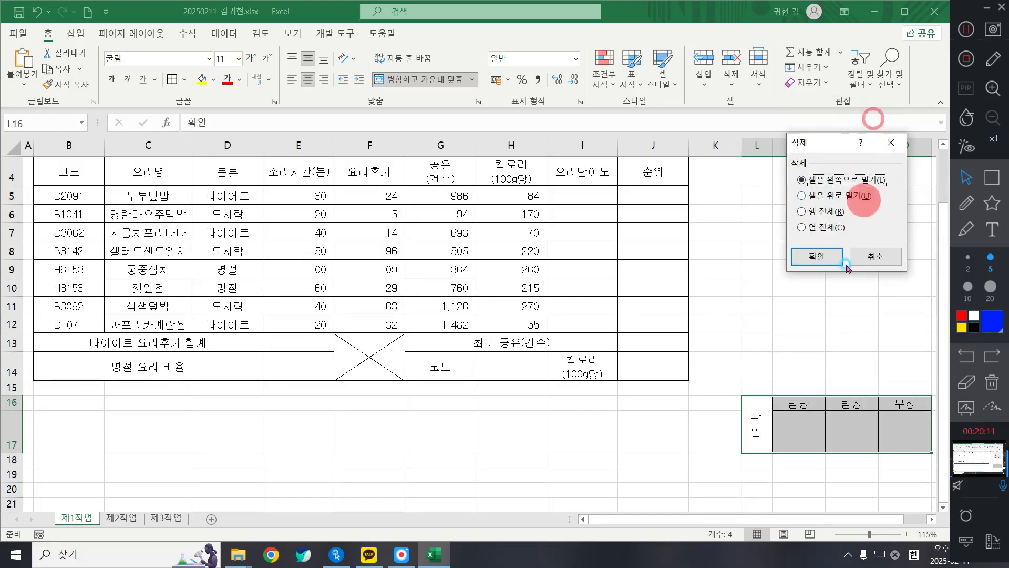
pyautogui.click(814, 256)
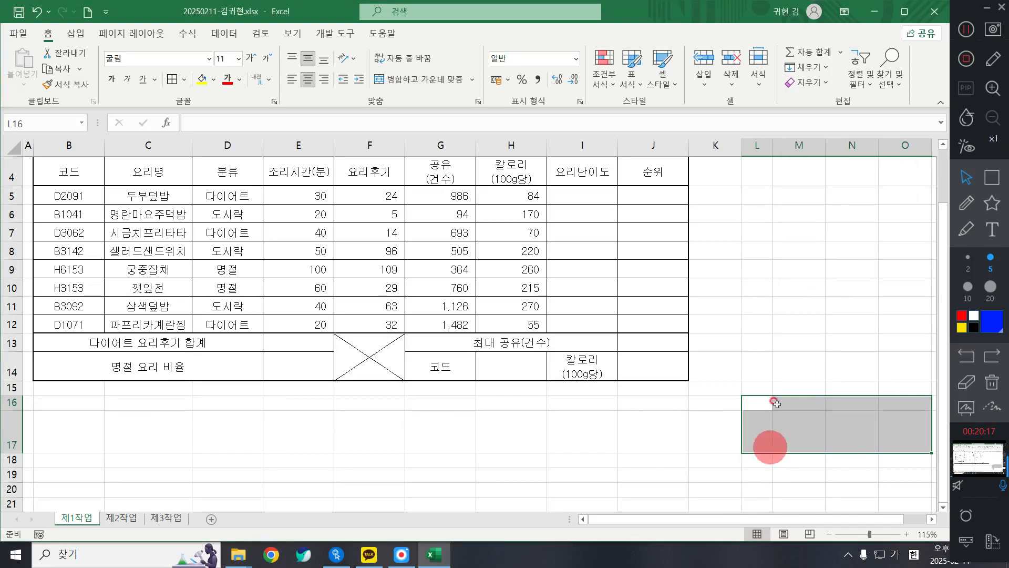
pyautogui.click(718, 365)
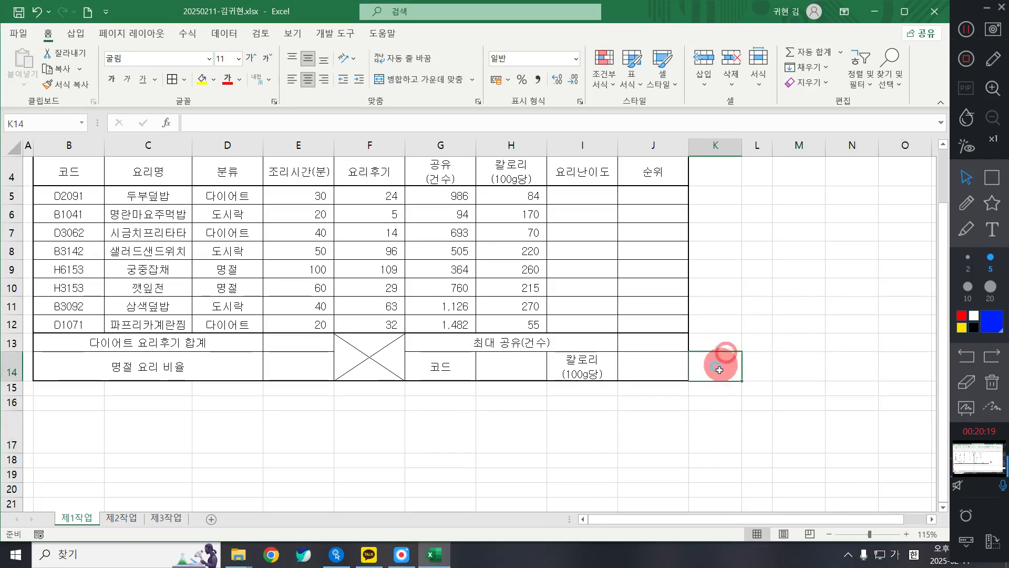
pyautogui.scroll(1, 712, 363)
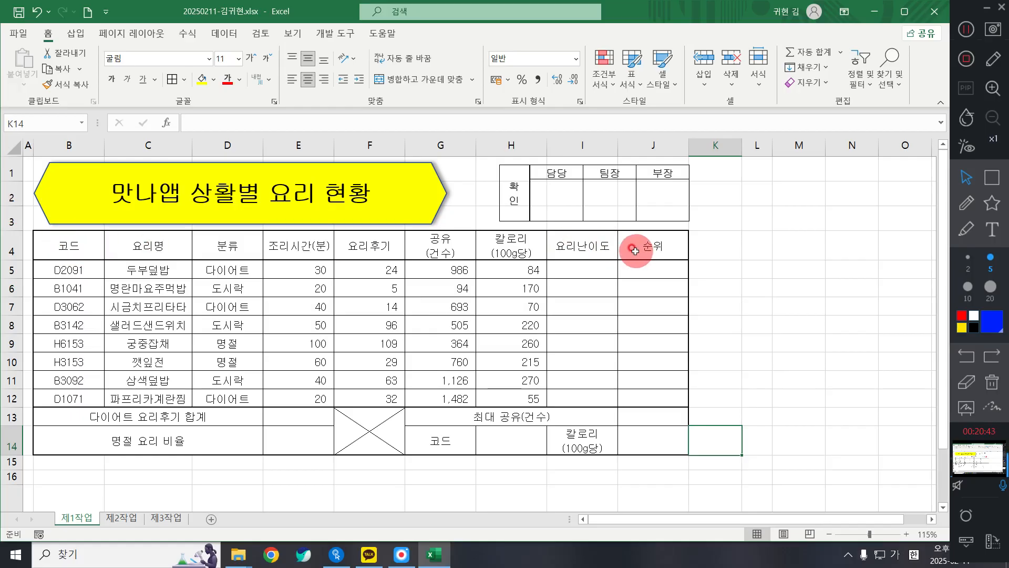
# Fill the header row B4:J4 and the label cells G14 and I14 with the standard orange color
pyautogui.moveTo(77, 245); pyautogui.dragTo(647, 242)
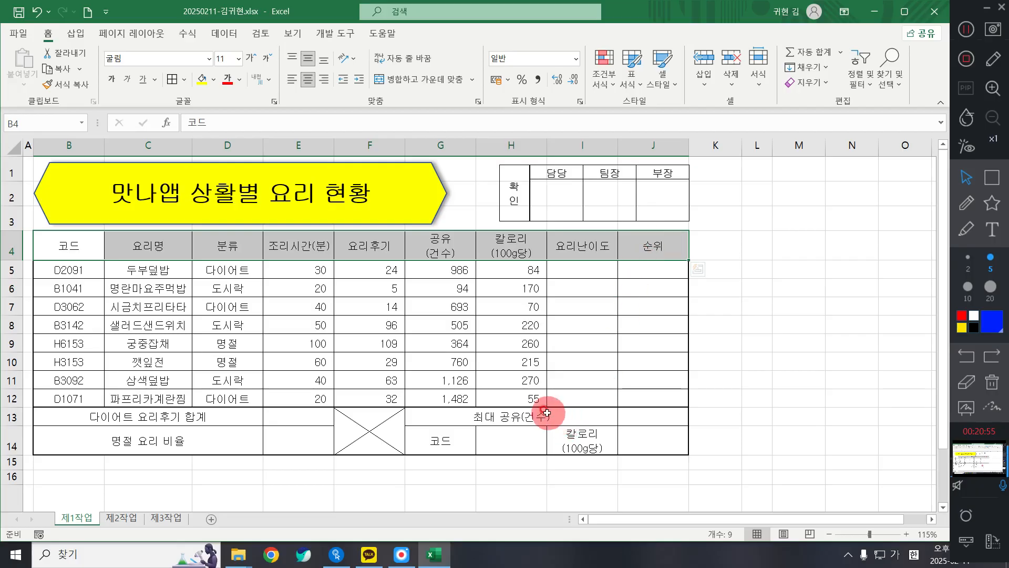
pyautogui.keyDown('ctrl'); pyautogui.click(440, 444); pyautogui.keyUp('ctrl')
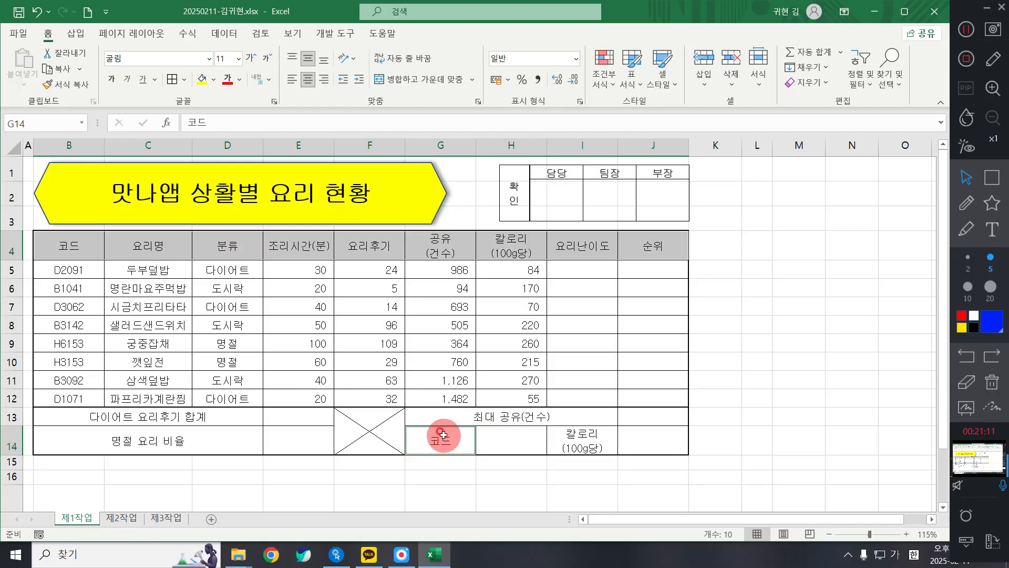
pyautogui.keyDown('ctrl'); pyautogui.click(589, 437); pyautogui.keyUp('ctrl')
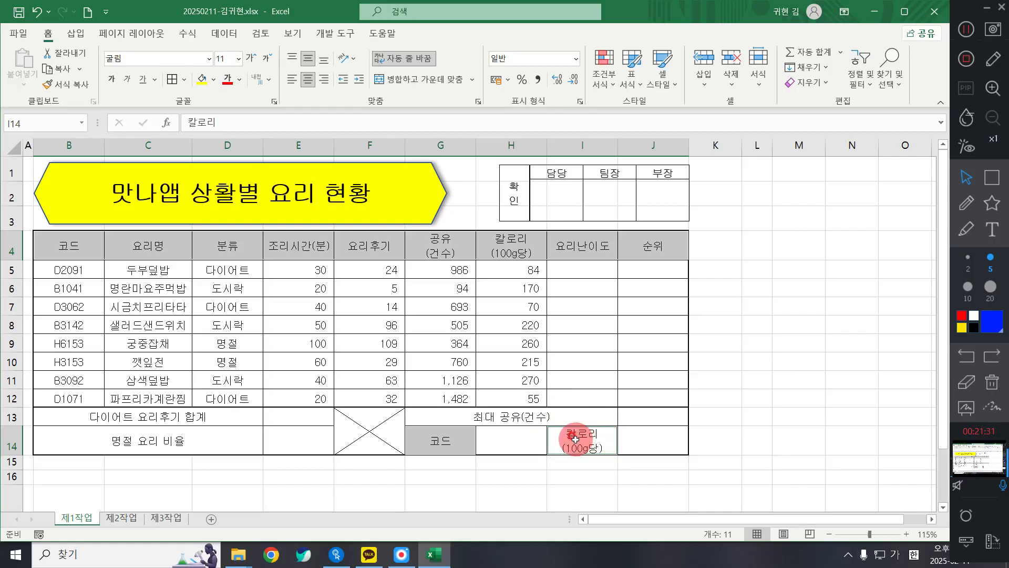
pyautogui.press('ctrl')
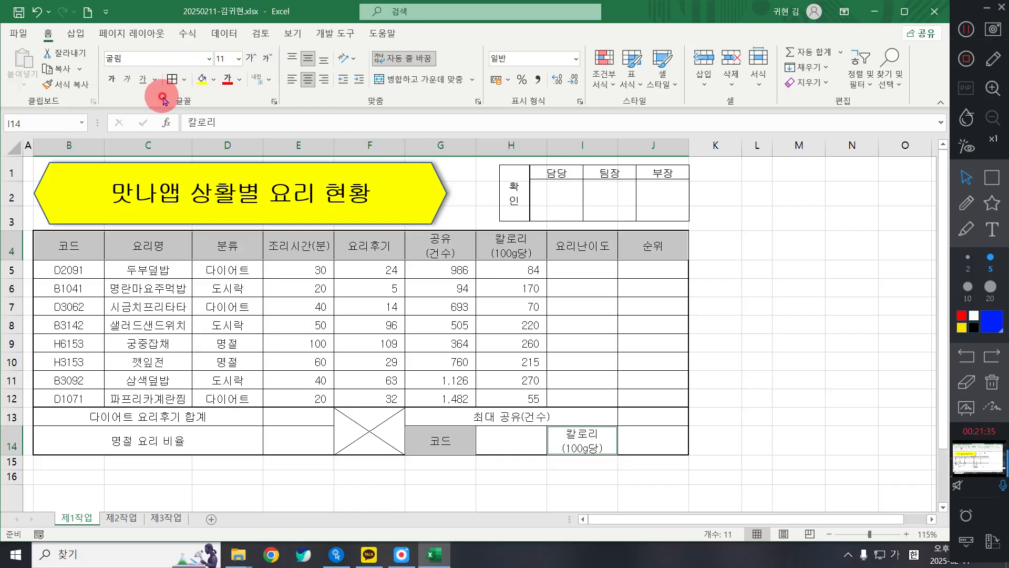
pyautogui.click(215, 80)
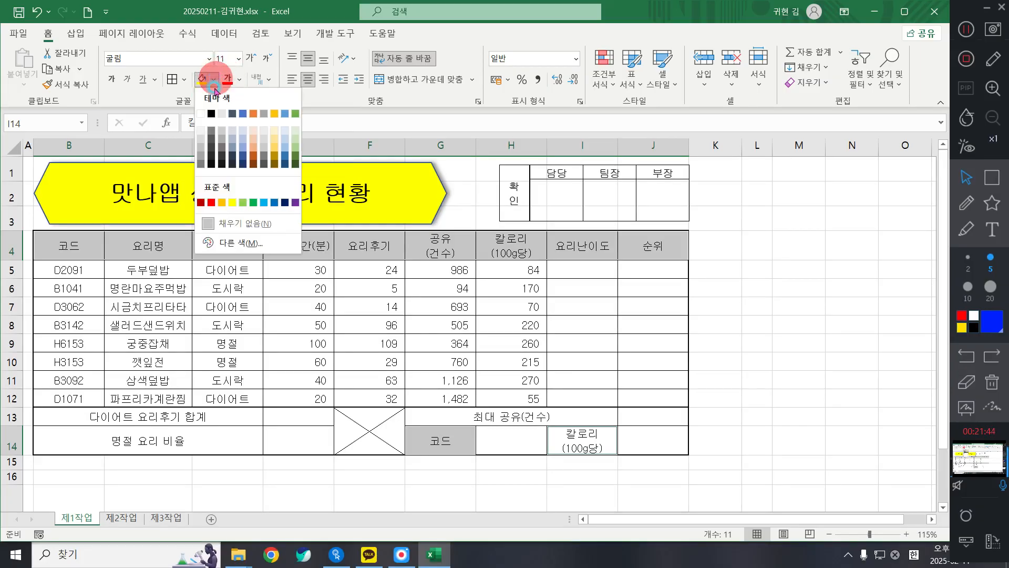
pyautogui.click(222, 203)
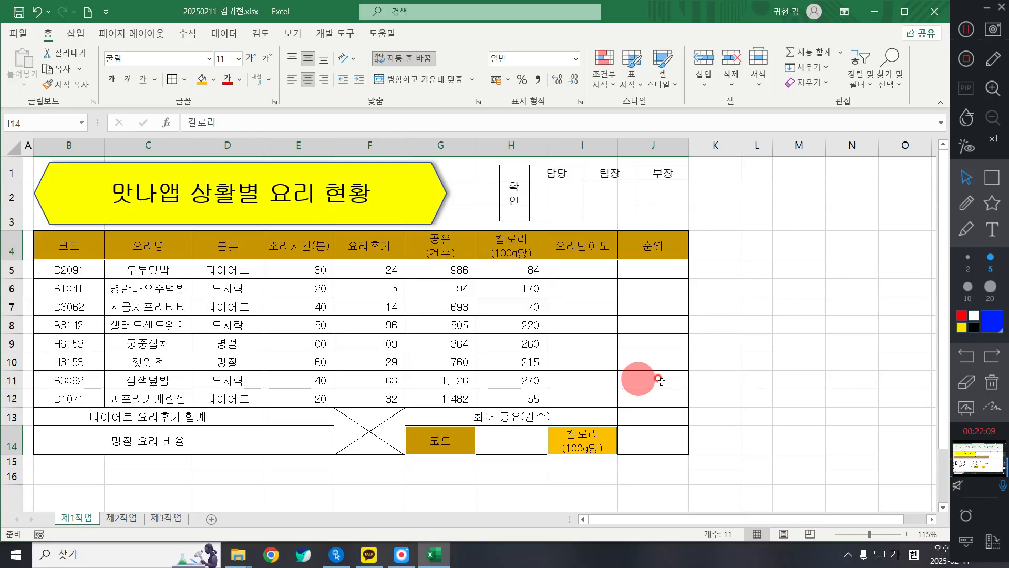
pyautogui.click(504, 360)
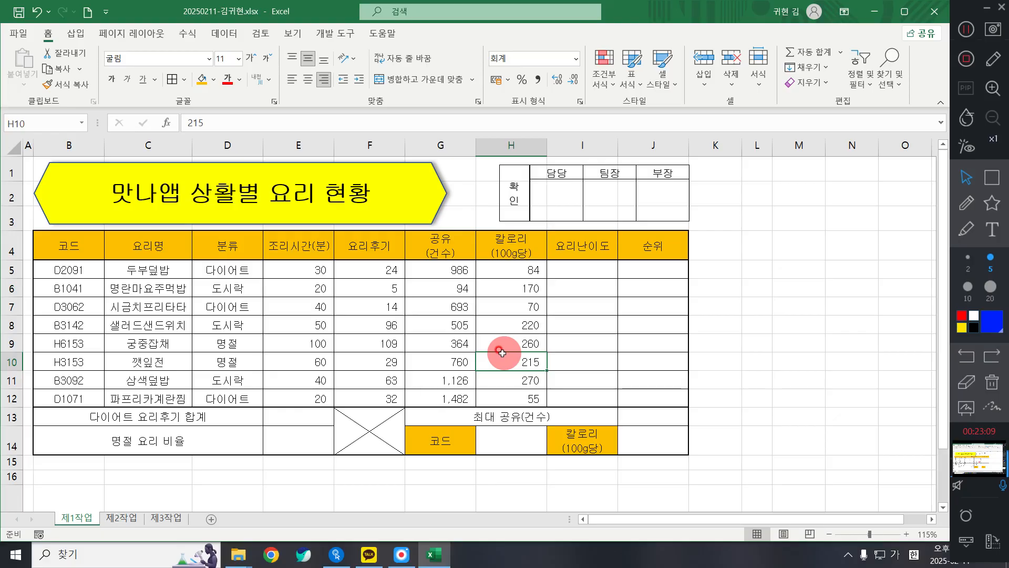
# Outline cell H14 and the code list B5:B12 with blue annotation rectangles, and clear the annotations
pyautogui.click(991, 177)
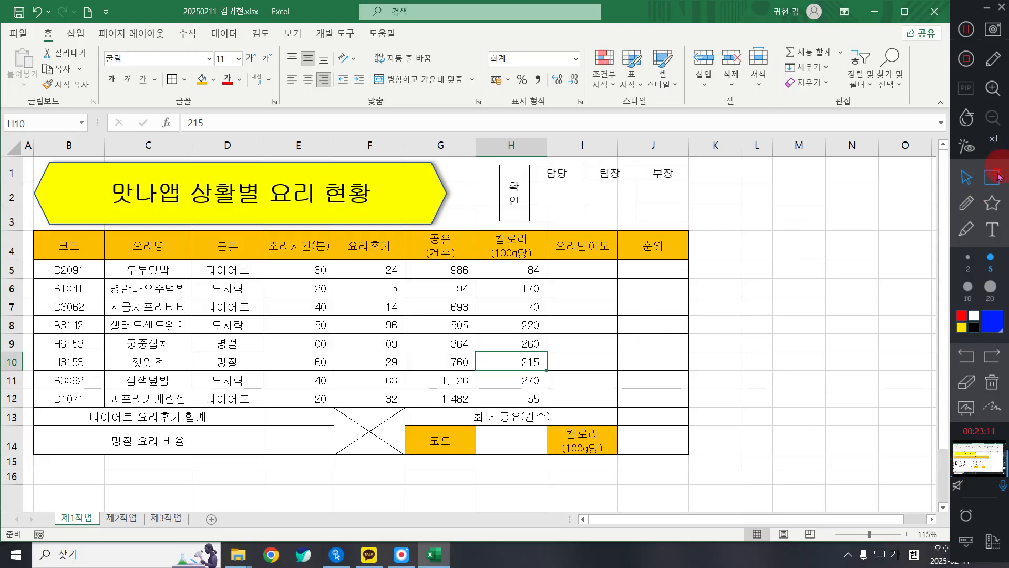
pyautogui.moveTo(457, 415); pyautogui.dragTo(560, 466)
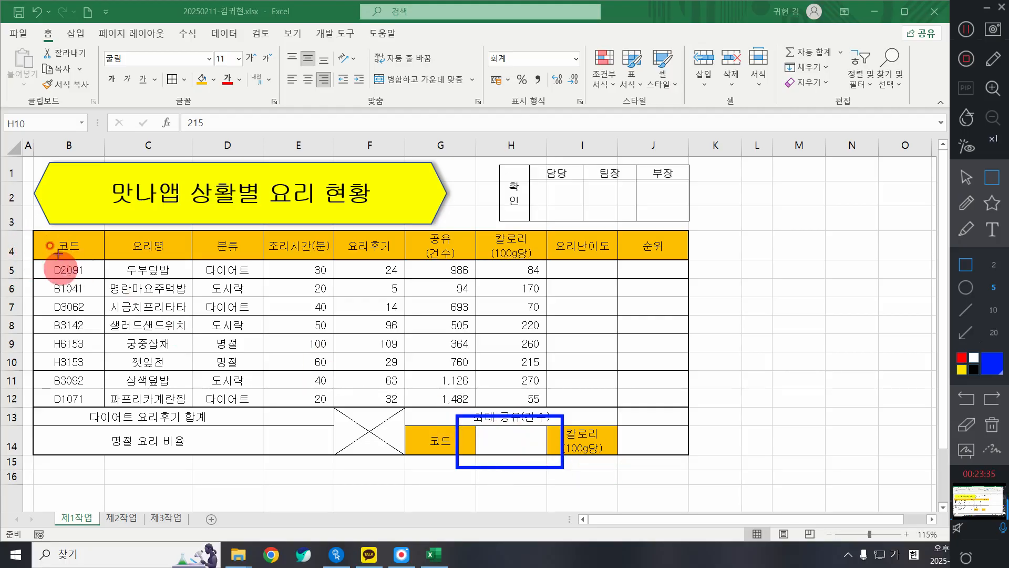
pyautogui.moveTo(27, 258); pyautogui.dragTo(110, 410)
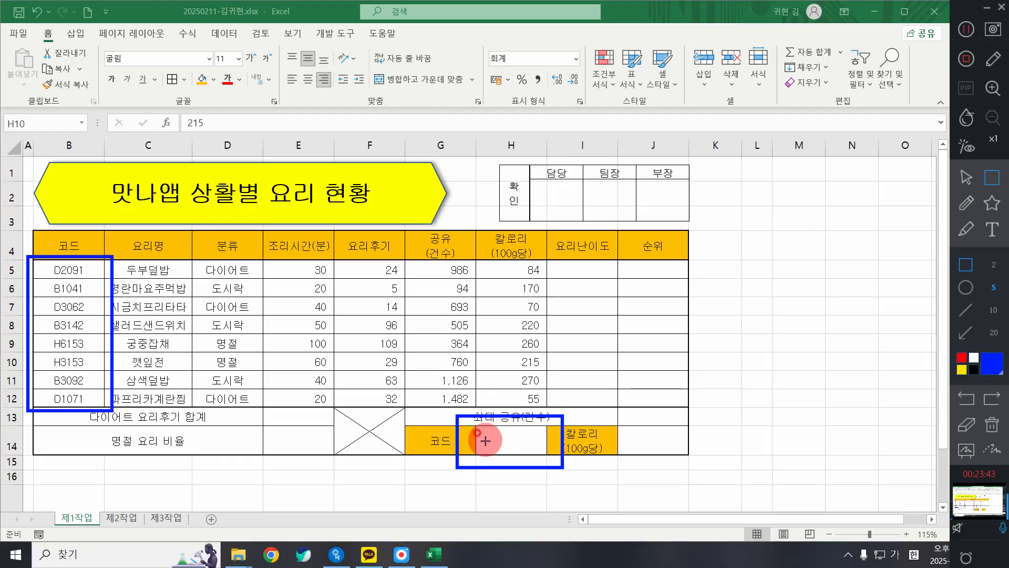
pyautogui.click(992, 424)
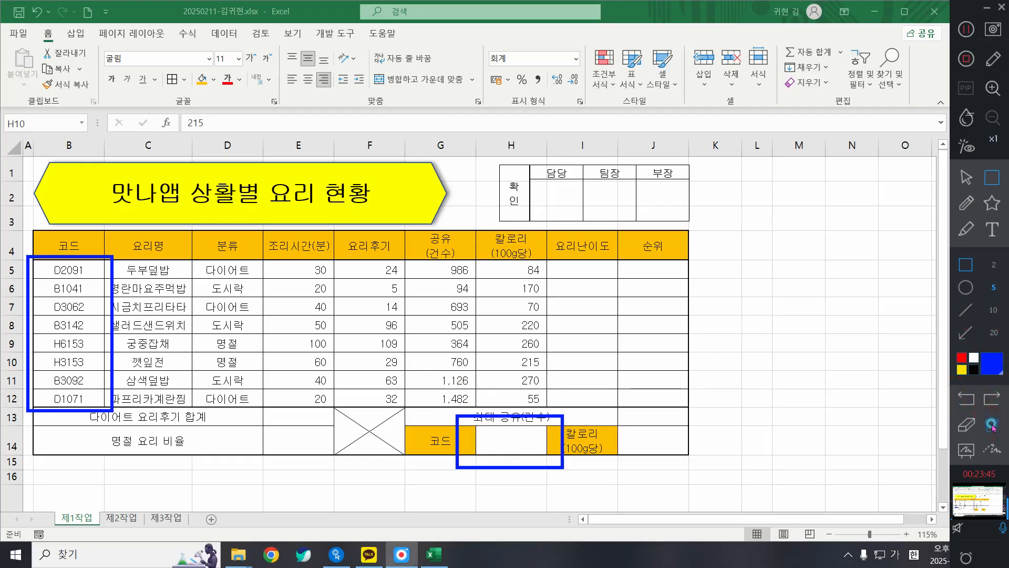
pyautogui.click(964, 192)
# Start a data validation rule (데이터 유효성) on cell H14 that allows a list (목록)
pyautogui.click(507, 436)
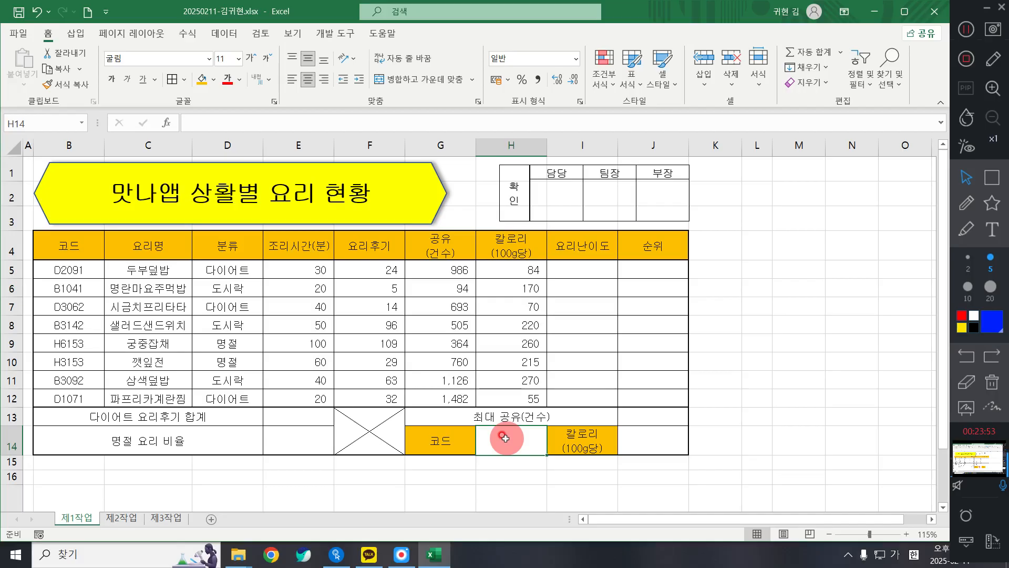
pyautogui.click(216, 33)
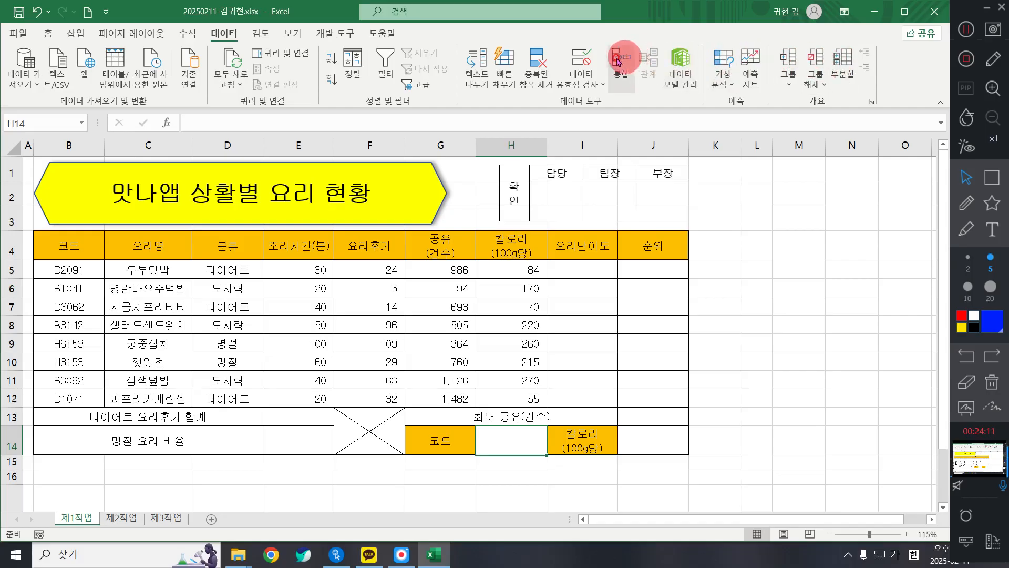
pyautogui.click(586, 62)
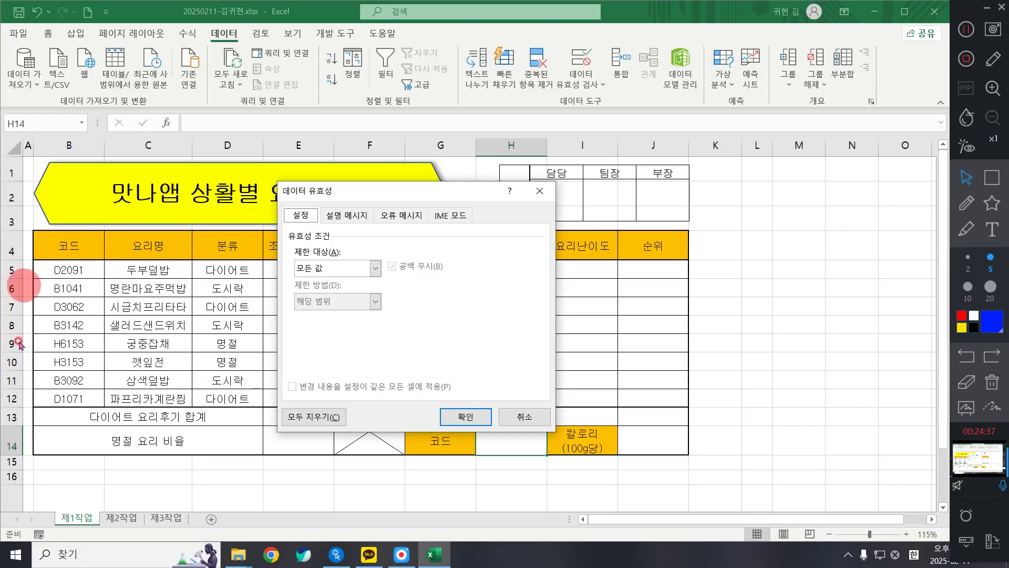
pyautogui.click(325, 268)
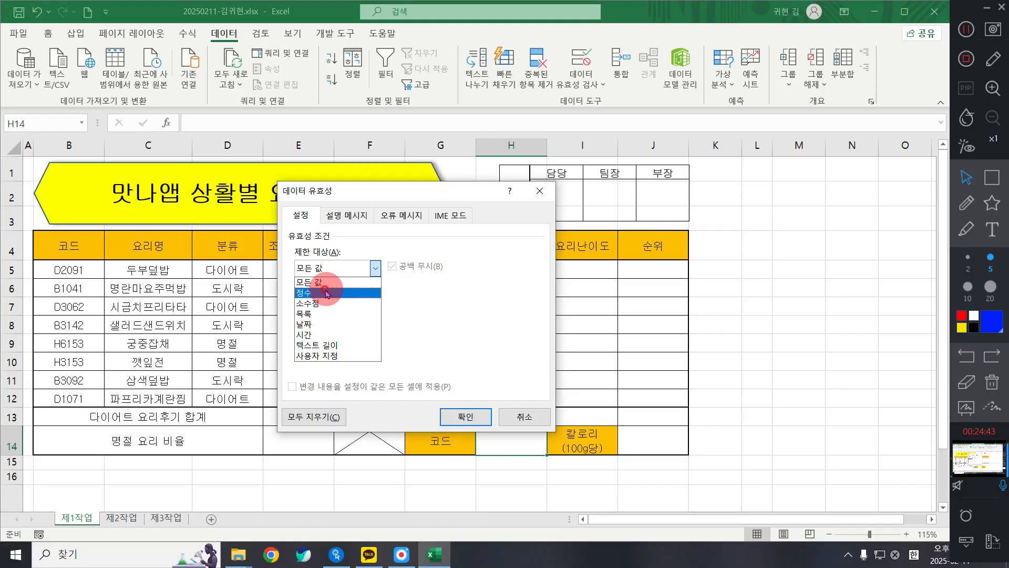
pyautogui.click(322, 313)
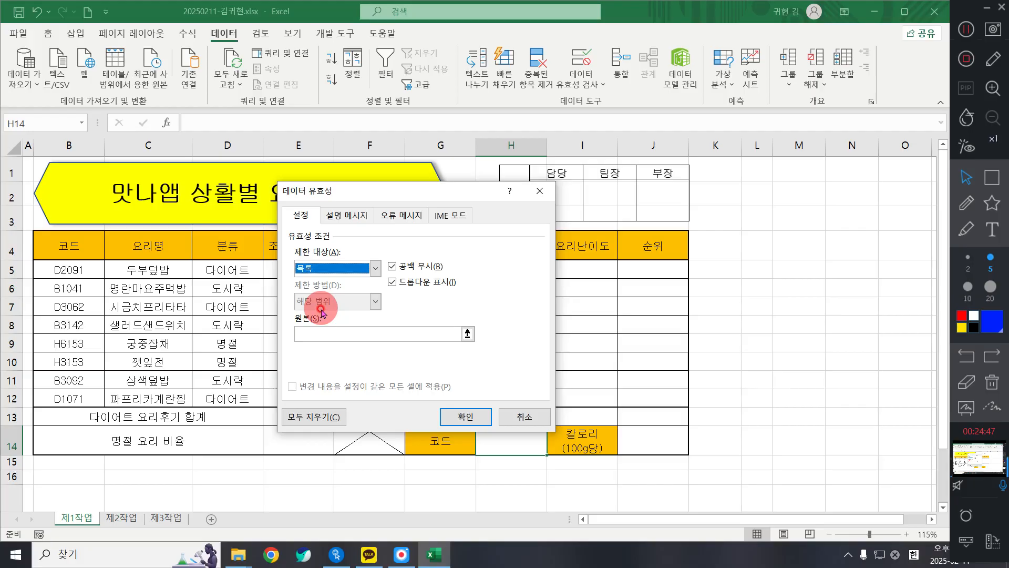
pyautogui.click(338, 332)
pyautogui.click(321, 337)
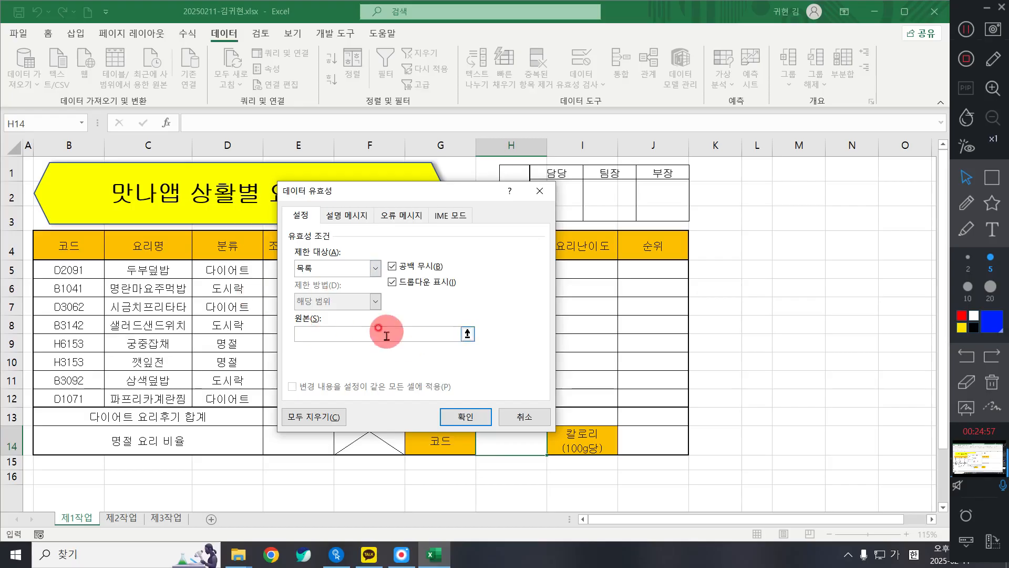
pyautogui.moveTo(96, 272); pyautogui.dragTo(83, 369)
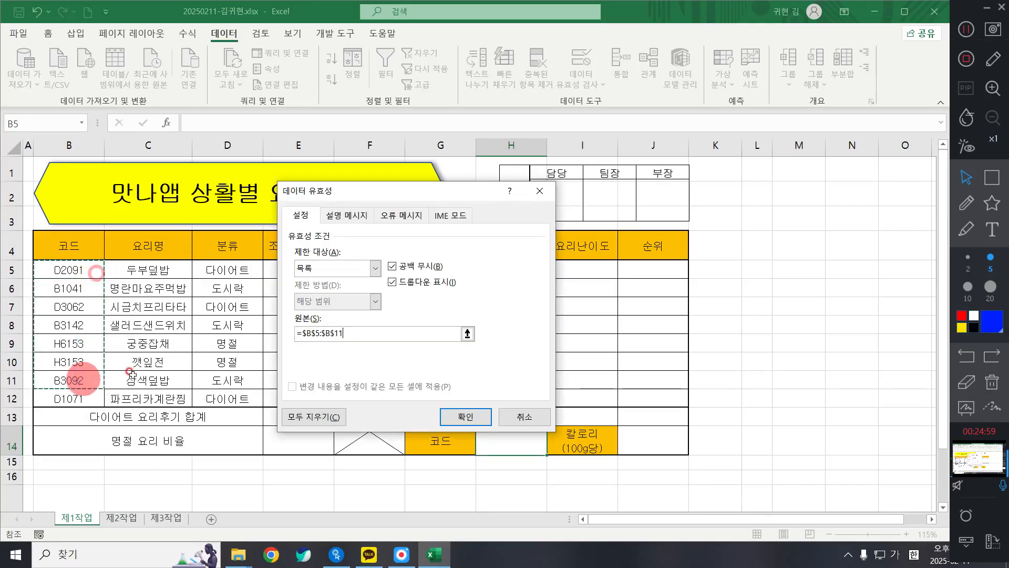
pyautogui.moveTo(423, 341); pyautogui.dragTo(316, 331)
pyautogui.press('Delete')
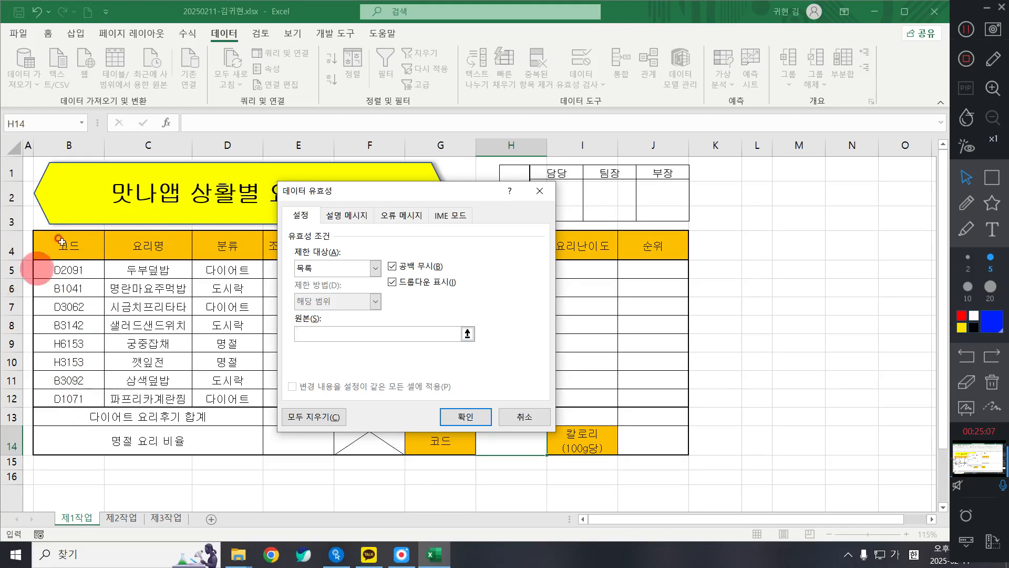
# Use =$B$5:$B$12 as the validation list source, apply the rule, and choose D2091 in cell H14
pyautogui.moveTo(59, 259); pyautogui.dragTo(67, 392)
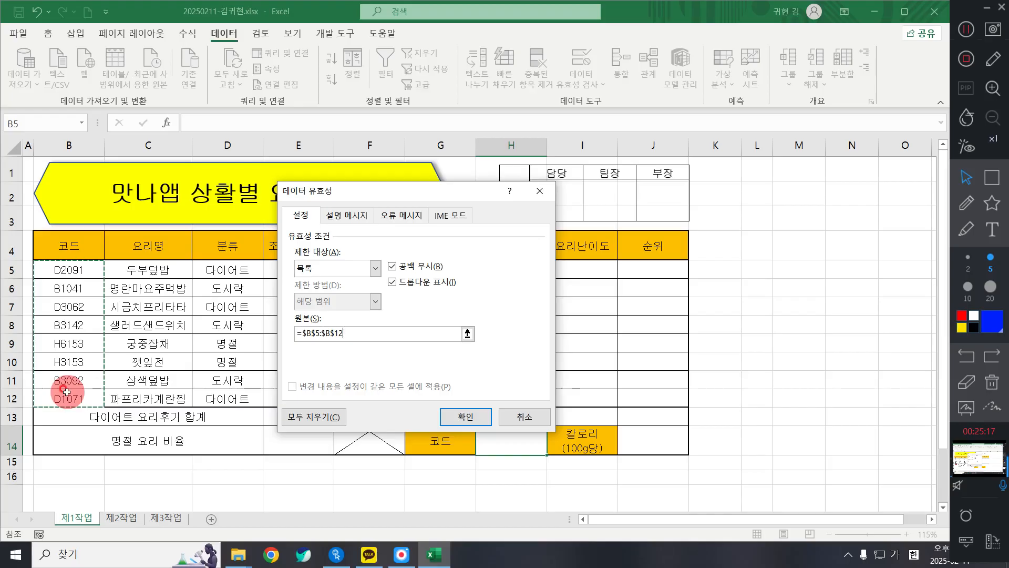
pyautogui.click(483, 416)
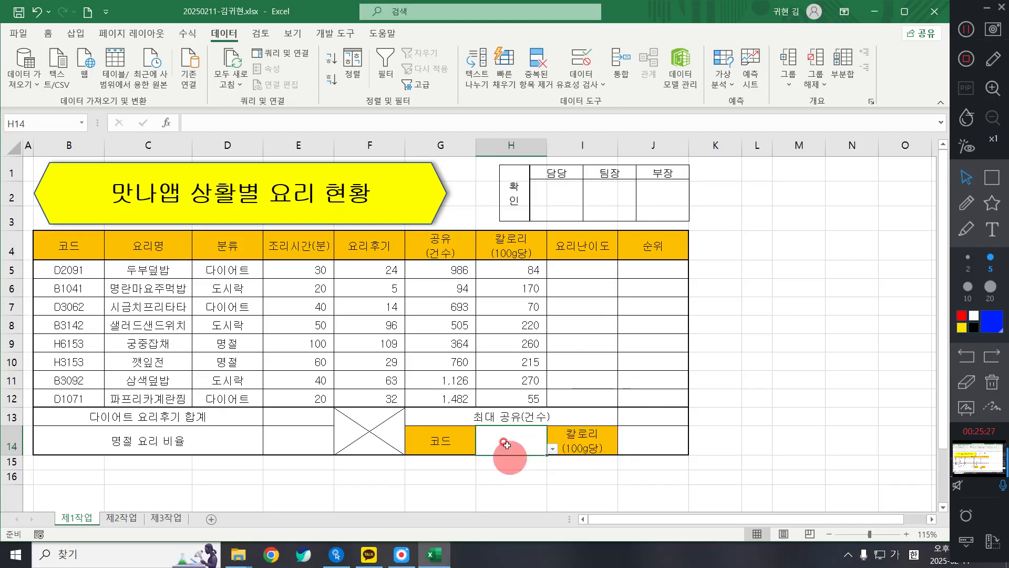
pyautogui.click(552, 449)
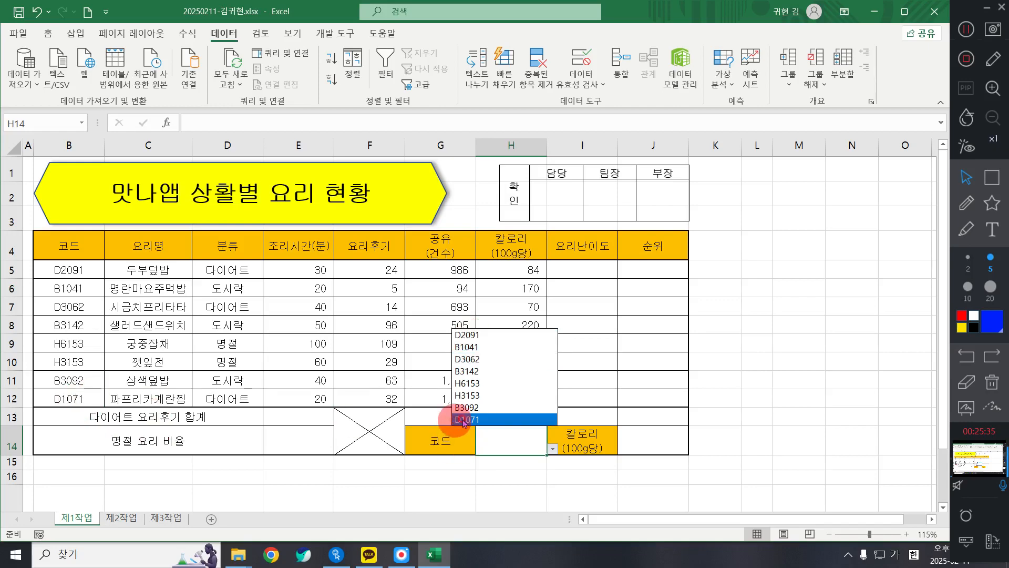
pyautogui.click(479, 336)
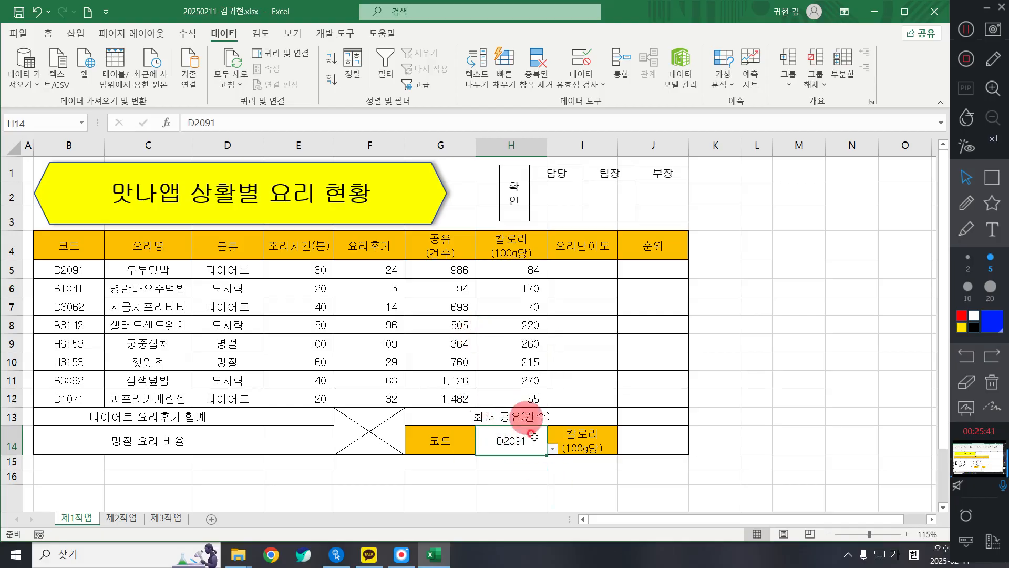
pyautogui.click(965, 27)
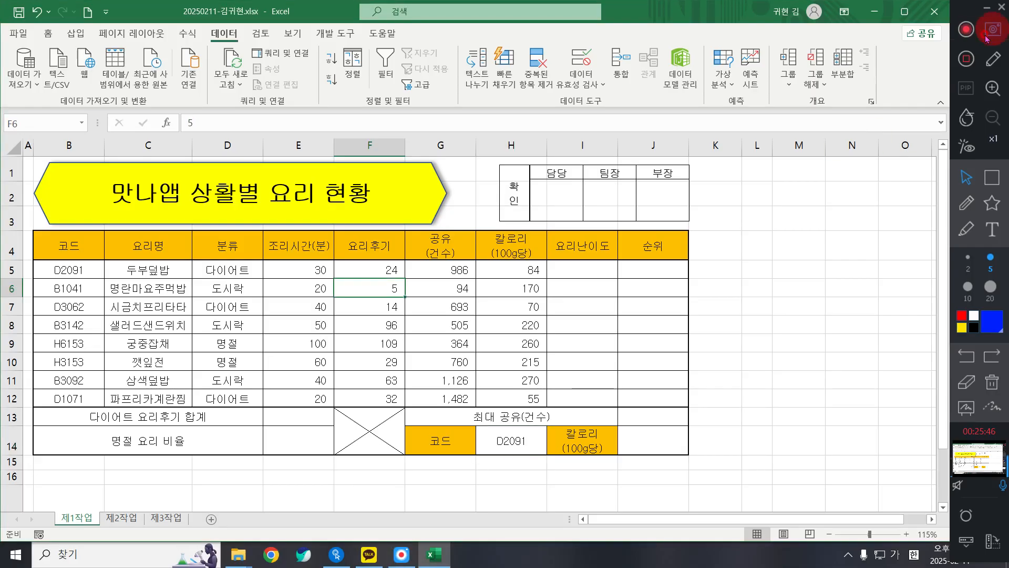
pyautogui.click(492, 416)
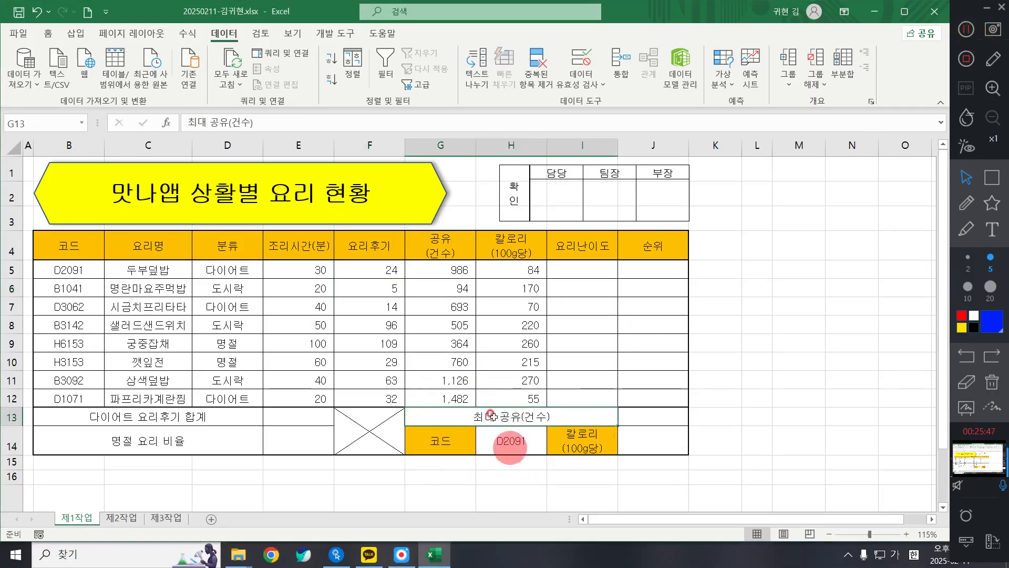
pyautogui.click(512, 441)
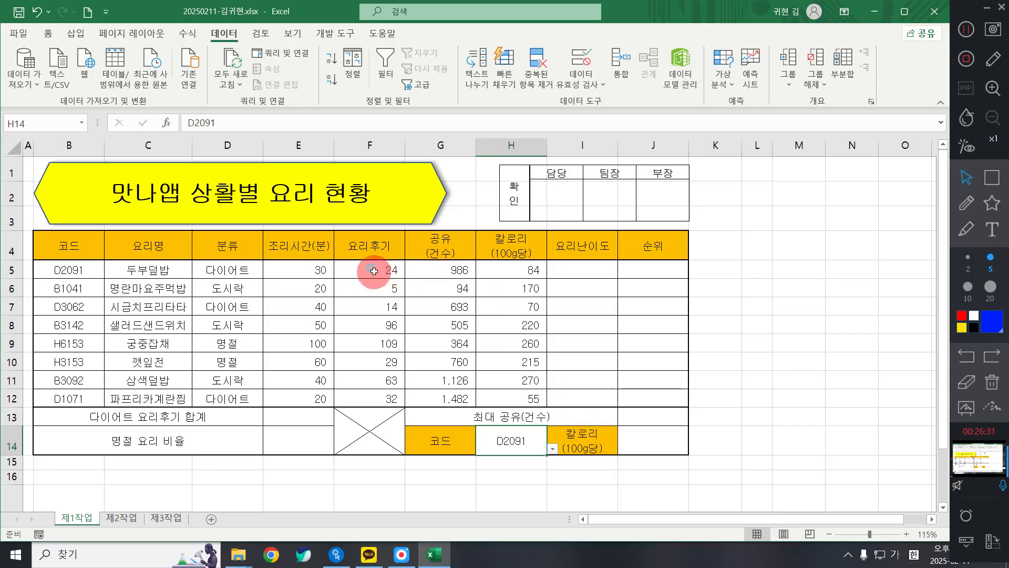
# Open the cell format settings (셀 서식) for the 요리후기 values in F5:F12
pyautogui.moveTo(373, 271); pyautogui.dragTo(370, 441)
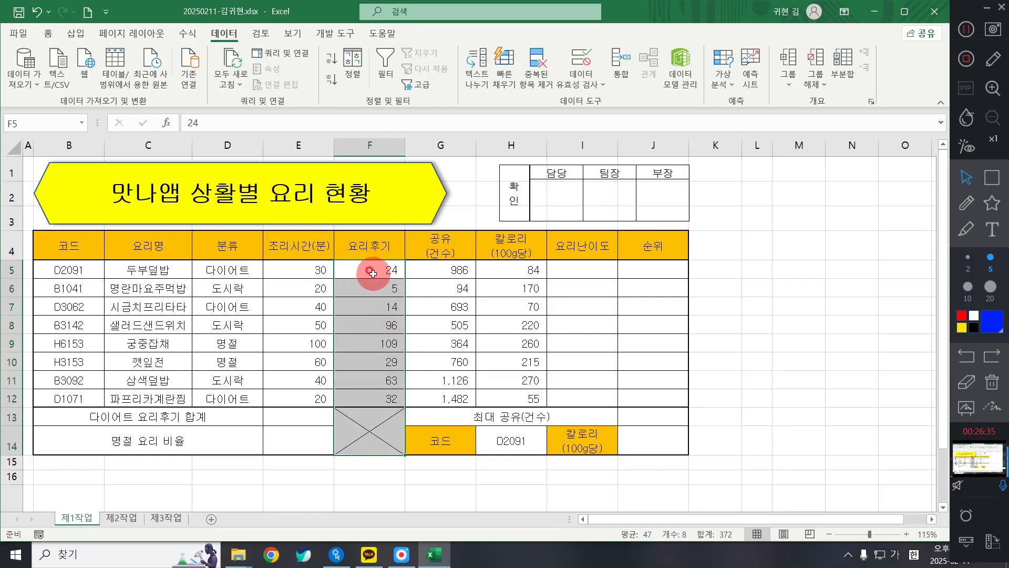
pyautogui.moveTo(380, 267); pyautogui.dragTo(392, 382)
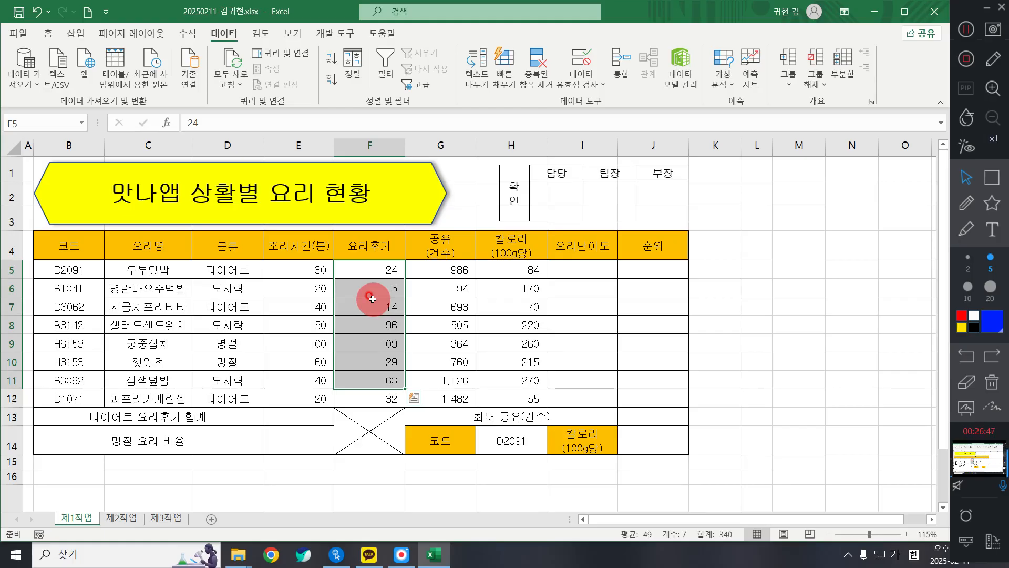
pyautogui.click(363, 269)
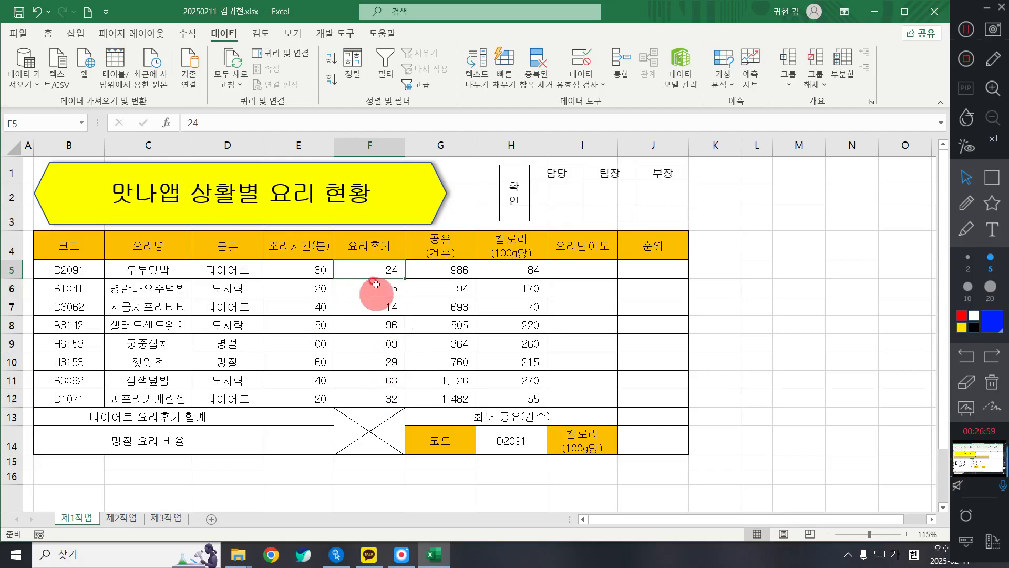
pyautogui.moveTo(373, 267); pyautogui.dragTo(385, 393)
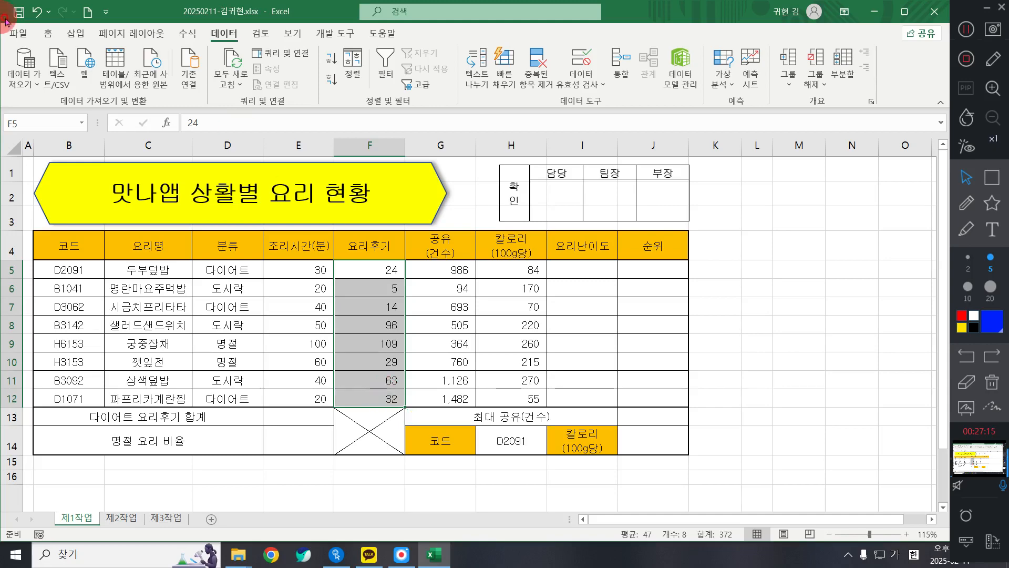
pyautogui.click(48, 33)
pyautogui.hotkey('ctrl', 'q')
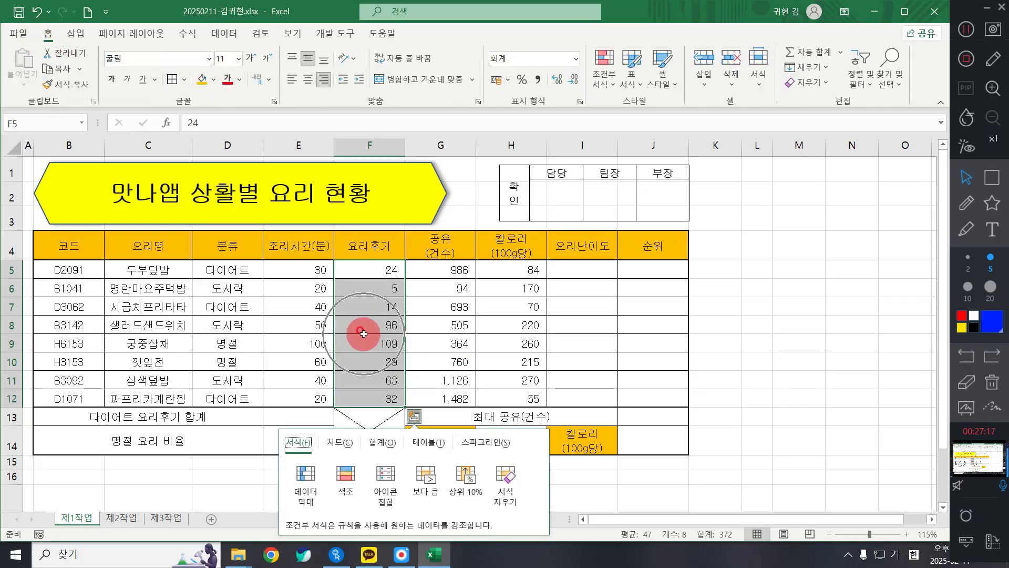
pyautogui.rightClick(362, 333)
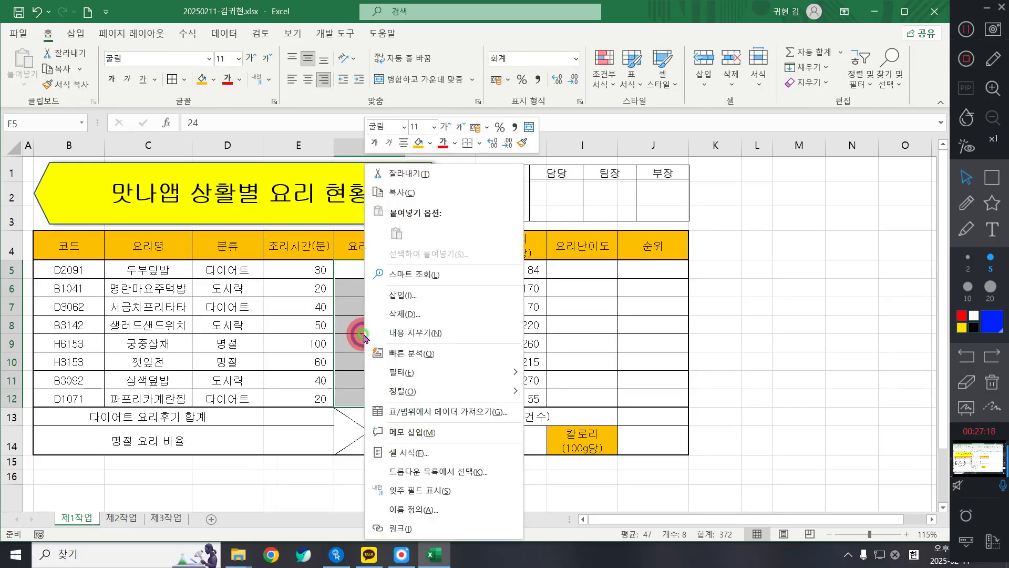
pyautogui.click(427, 452)
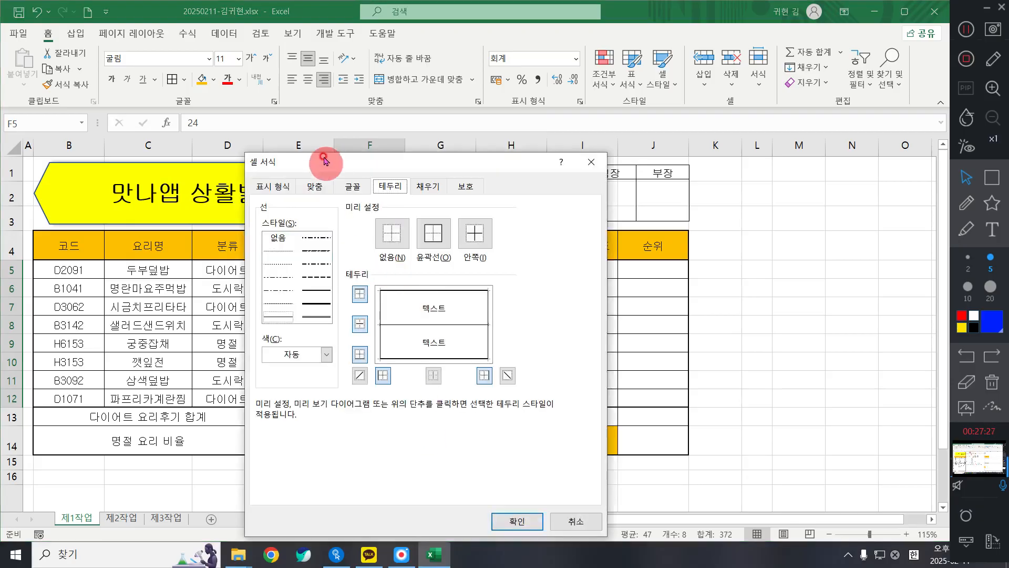
# Choose the custom category (사용자 지정) in the number format settings for the selected cells
pyautogui.moveTo(323, 157); pyautogui.dragTo(319, 75)
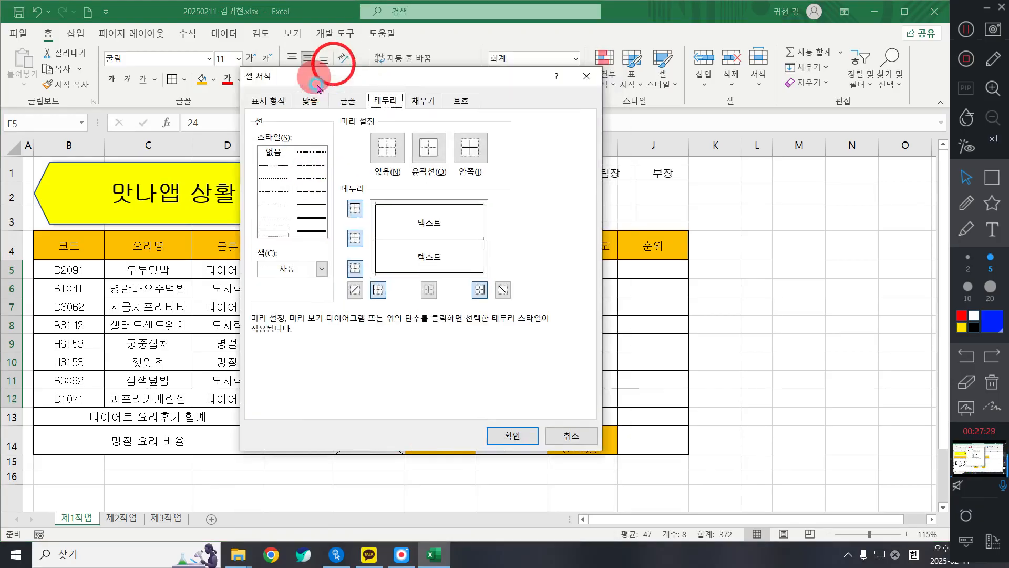
pyautogui.click(267, 104)
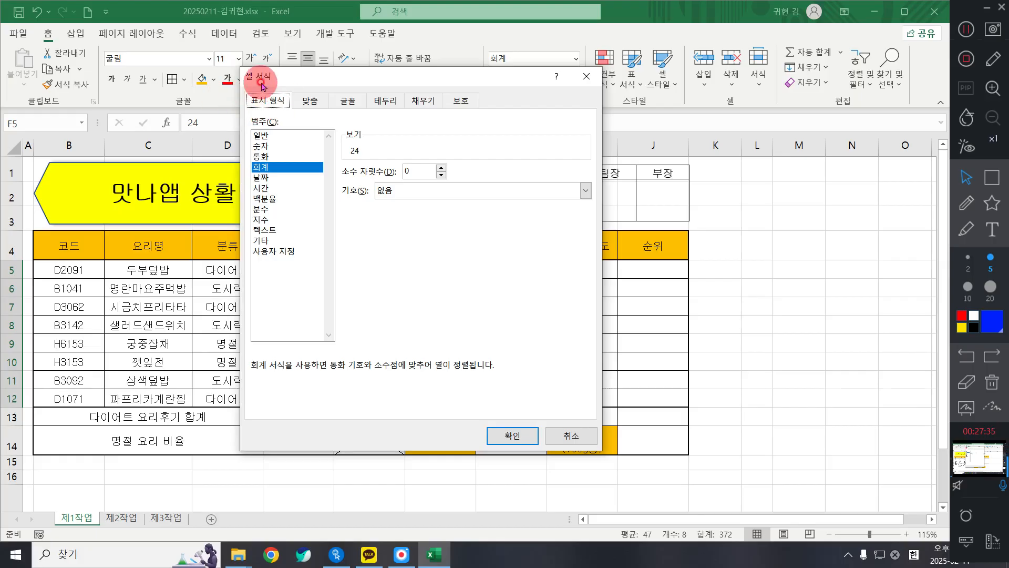
pyautogui.moveTo(262, 79); pyautogui.dragTo(652, 152)
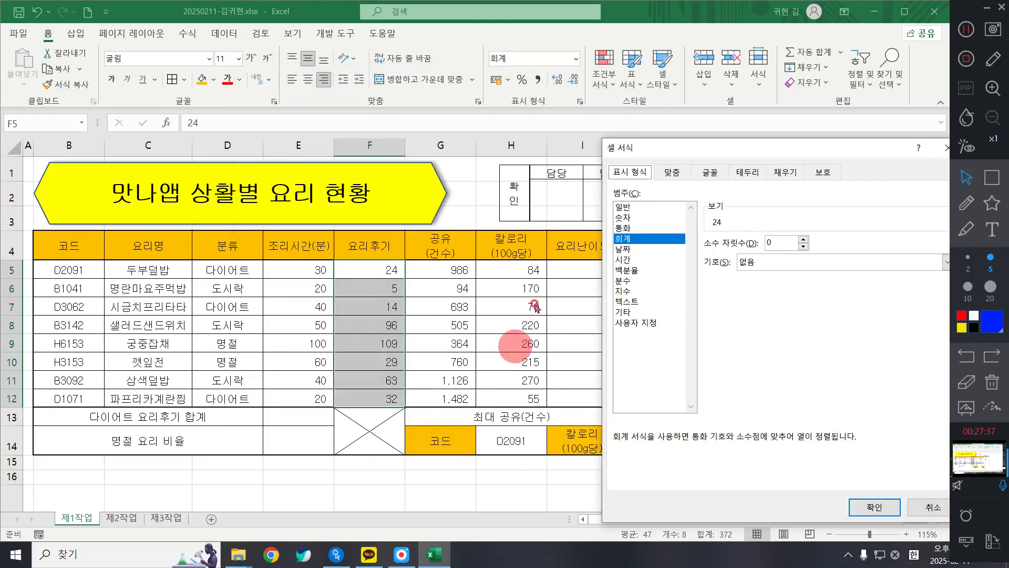
pyautogui.click(539, 80)
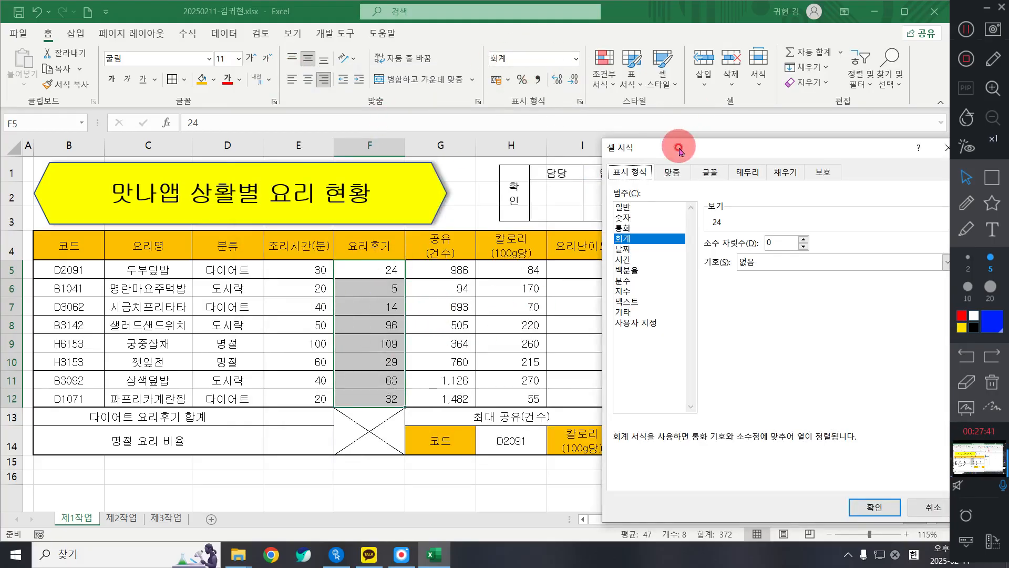
pyautogui.moveTo(687, 145); pyautogui.dragTo(567, 90)
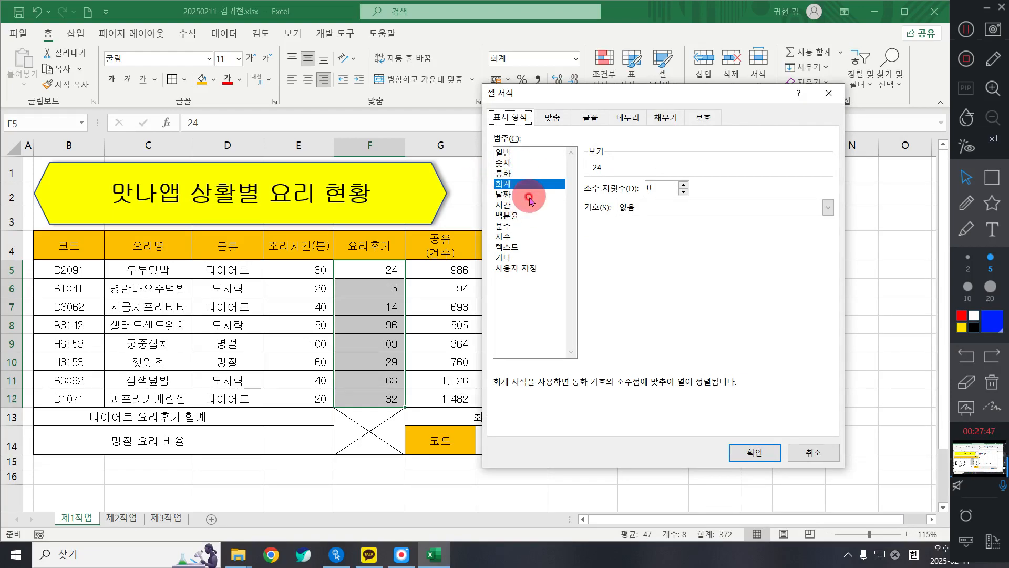
pyautogui.click(541, 268)
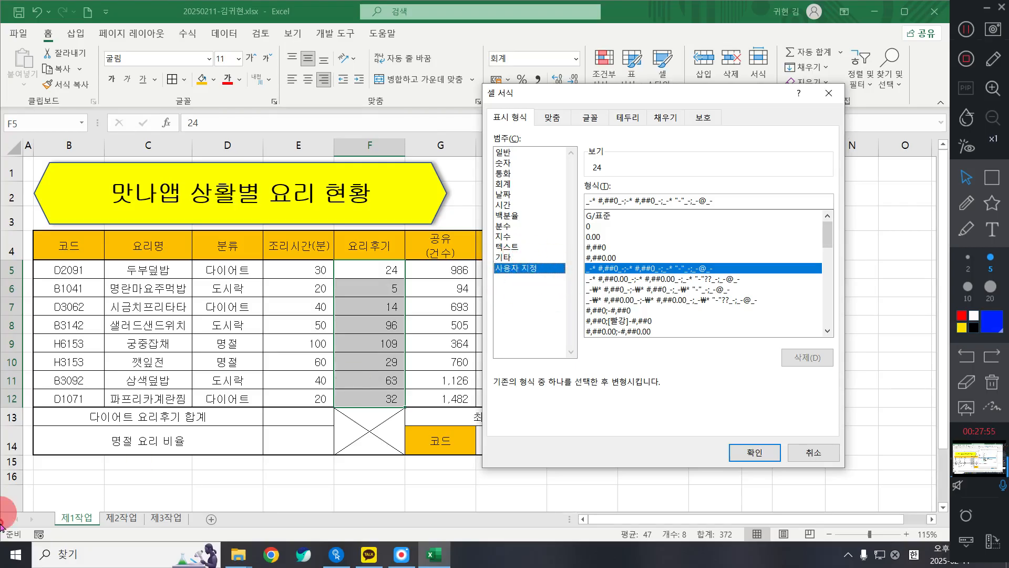
# Switch to a blank Notepad (메모장) document and maximize its window
pyautogui.click(2, 547)
pyautogui.click(269, 368)
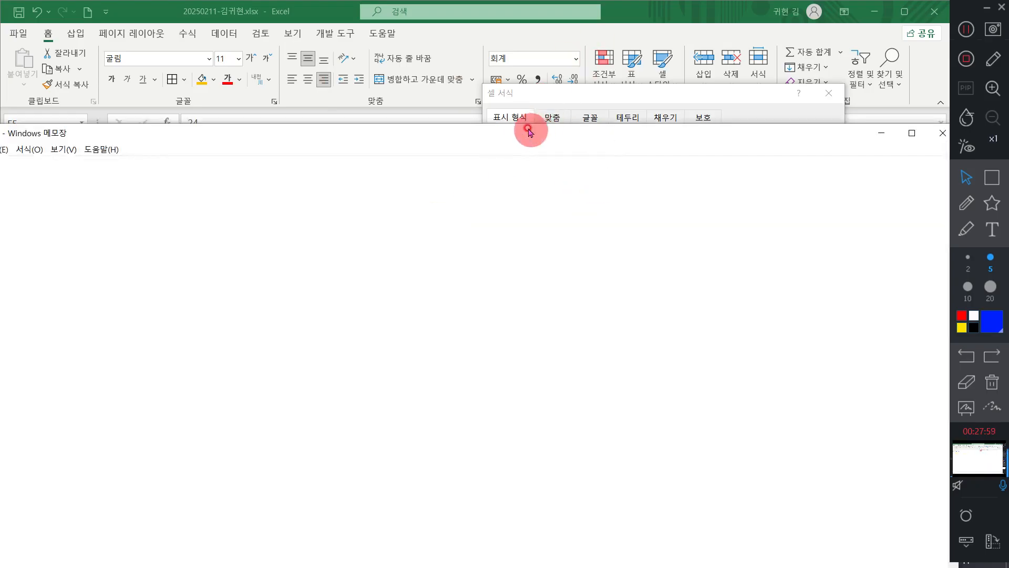
pyautogui.moveTo(138, 9); pyautogui.dragTo(320, 47)
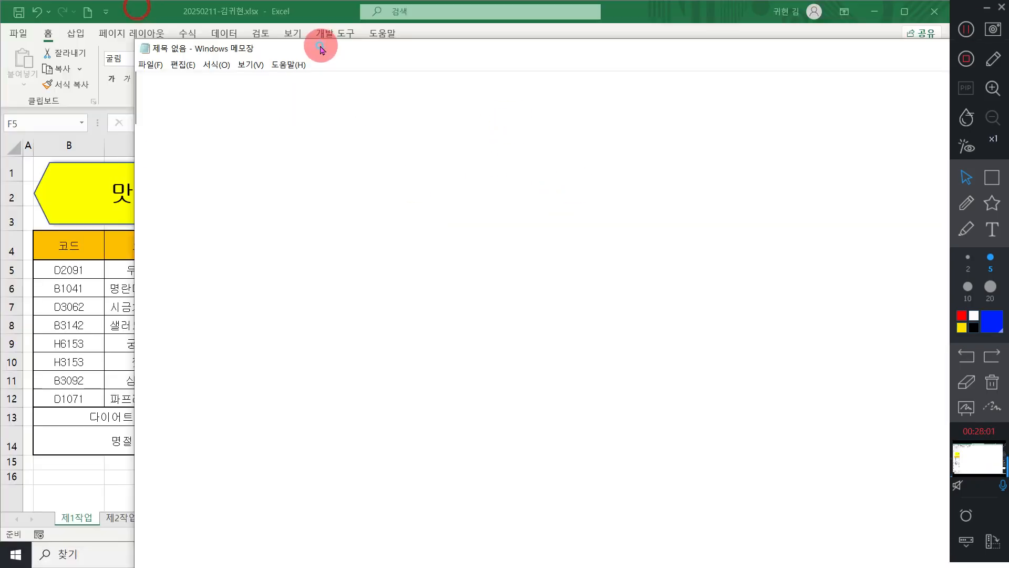
pyautogui.doubleClick(320, 46)
pyautogui.click(154, 118)
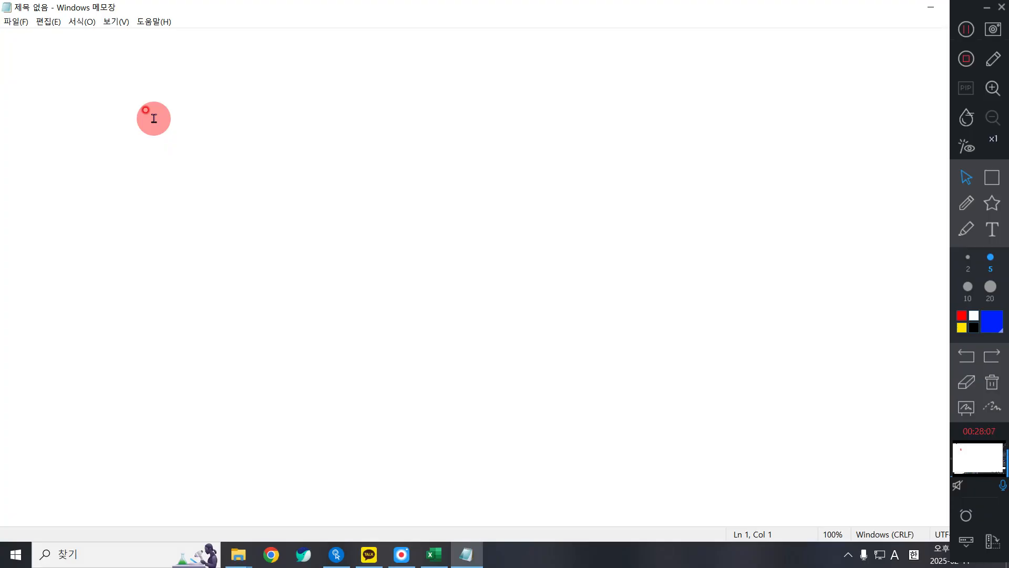
# Start the notes with "#" on the first line and "0 :" on the second line
pyautogui.write('#  ')
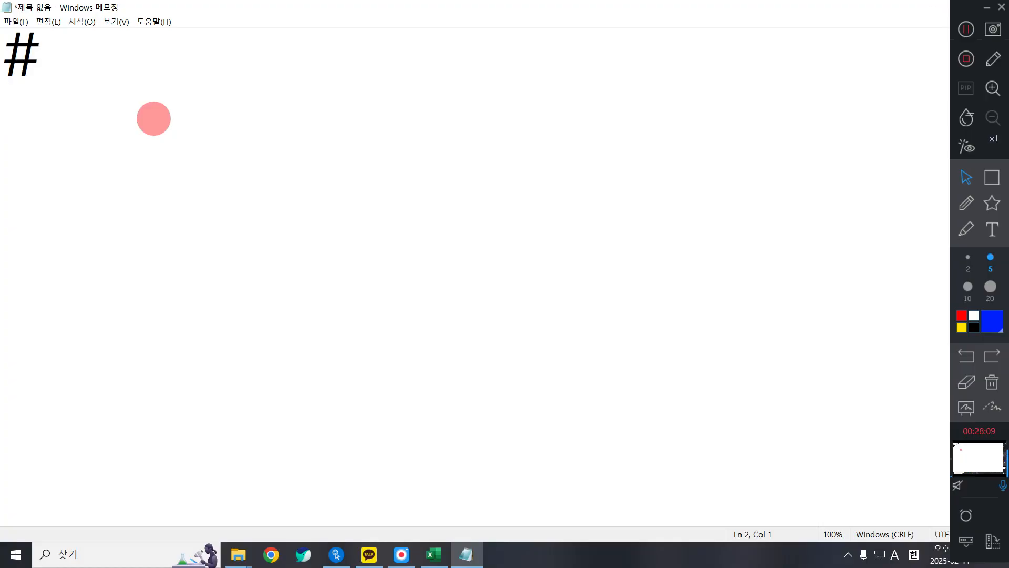
pyautogui.write('0 :')
pyautogui.press('Up')
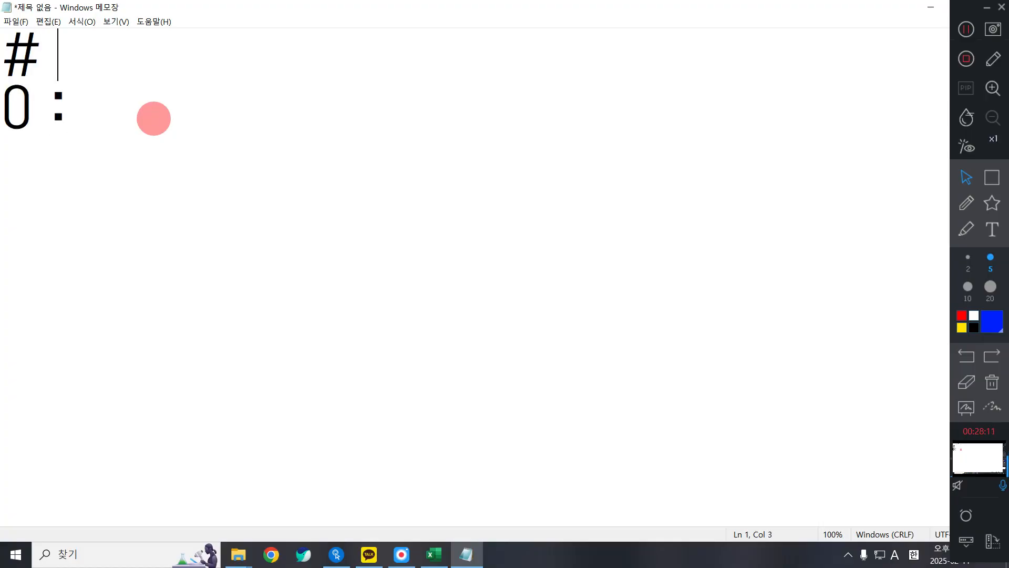
# Complete the # line of the notes so it reads "# : 숫자 뒤에 원하는 텍스트 입력"
pyautogui.write(': ')
pyautogui.write('tn')
pyautogui.press('BackSpace')
pyautogui.press('BackSpace')
pyautogui.press('Hangul')
pyautogui.write('숫자')
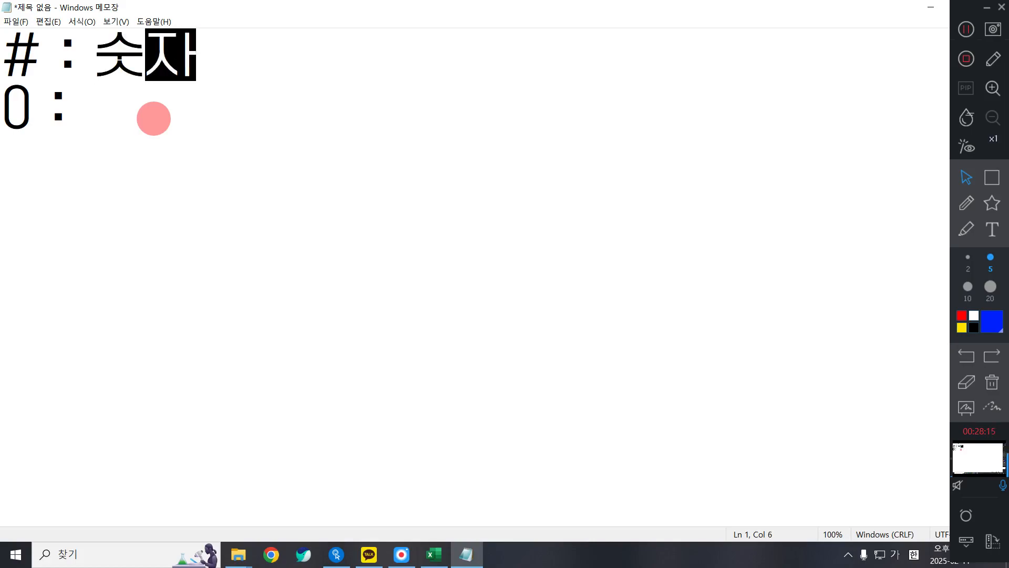
pyautogui.write(' 뒤에 원')
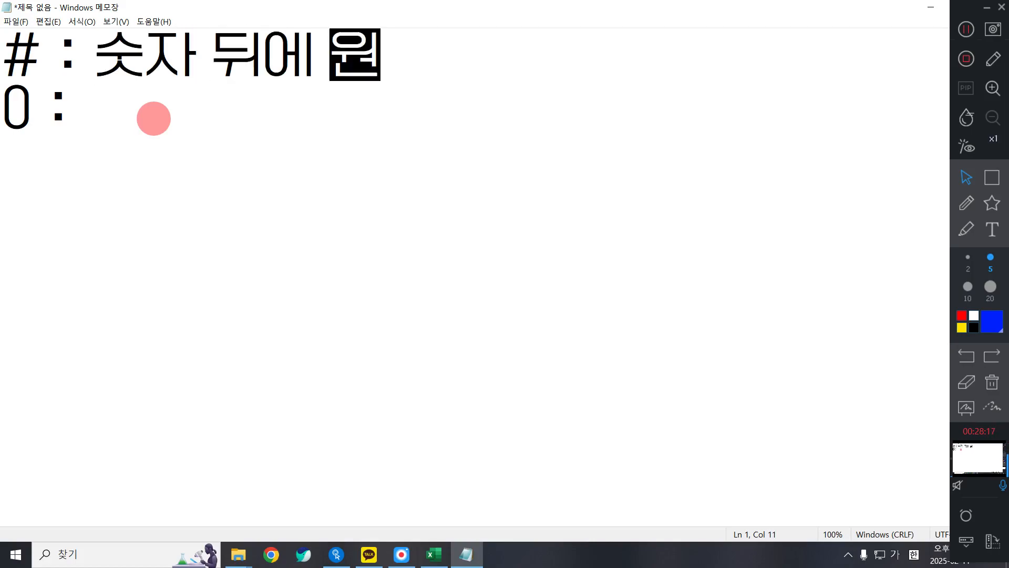
pyautogui.write('하는 글자를')
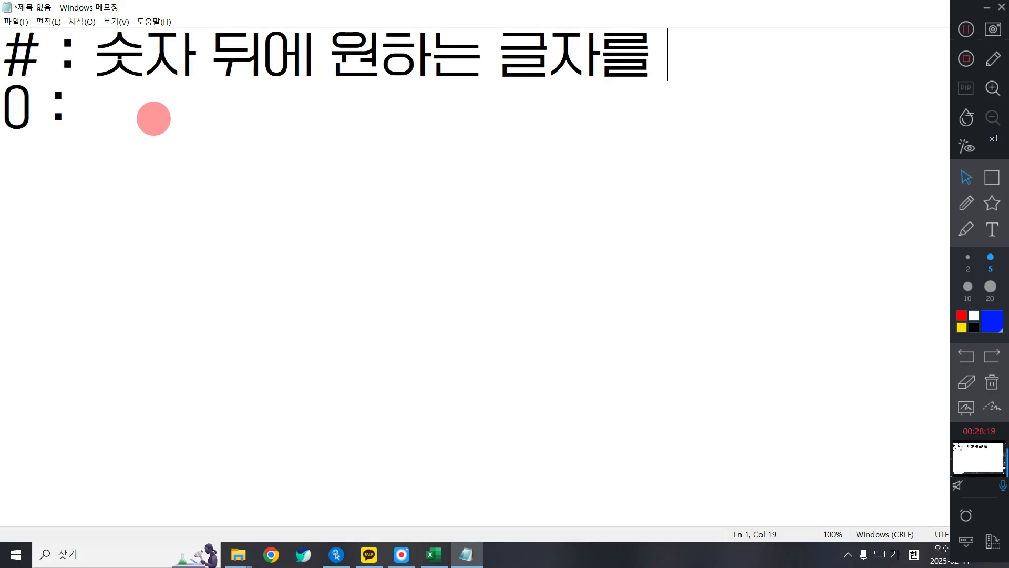
pyautogui.press('BackSpace')
pyautogui.press('BackSpace')
pyautogui.press('BackSpace')
pyautogui.press('BackSpace')
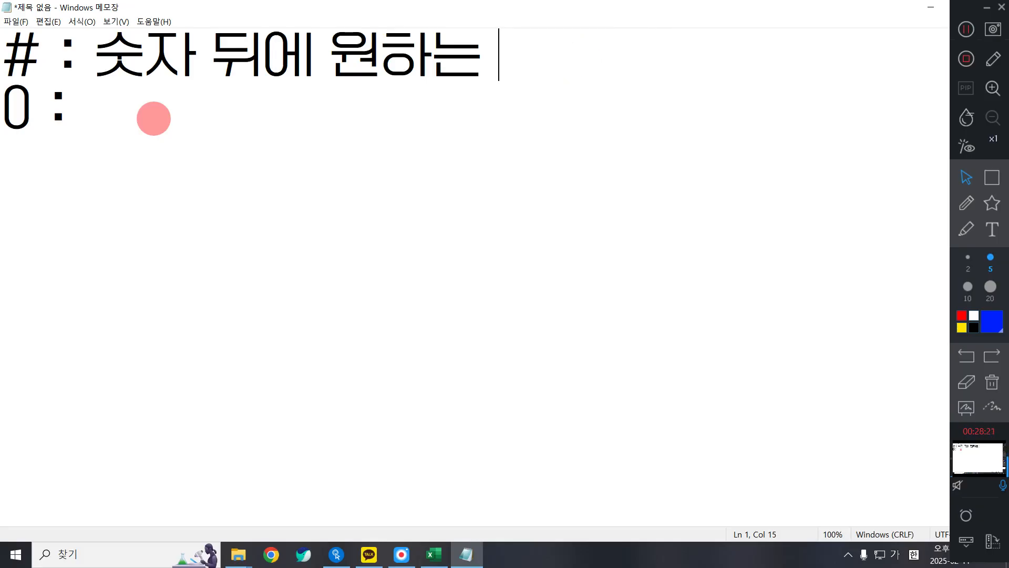
pyautogui.write('텍스트')
pyautogui.write(' 입력')
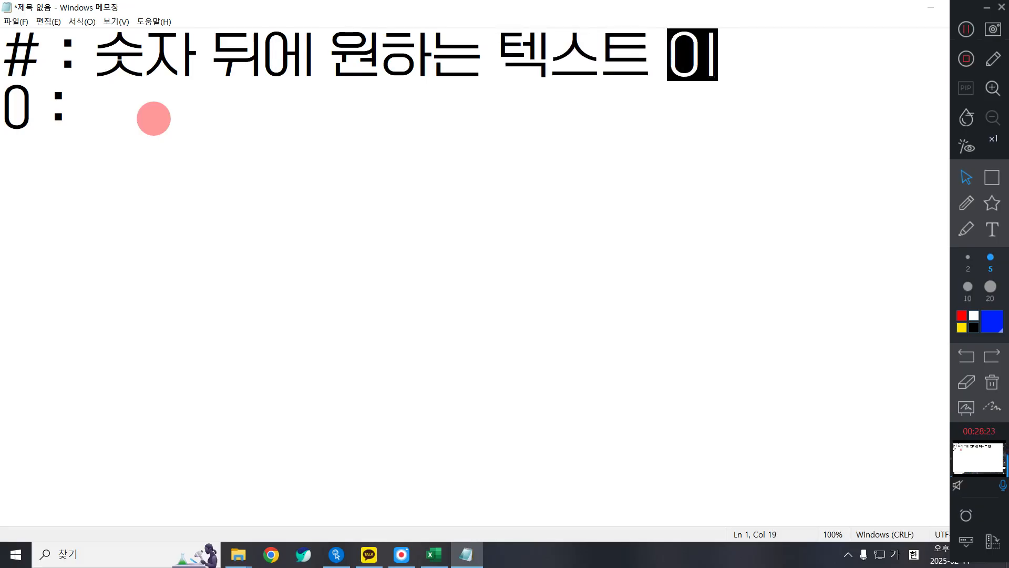
# Complete the second line of the notes as "0 : 숫자 뒤에 원하는 텍스트 입력"
pyautogui.click(153, 118)
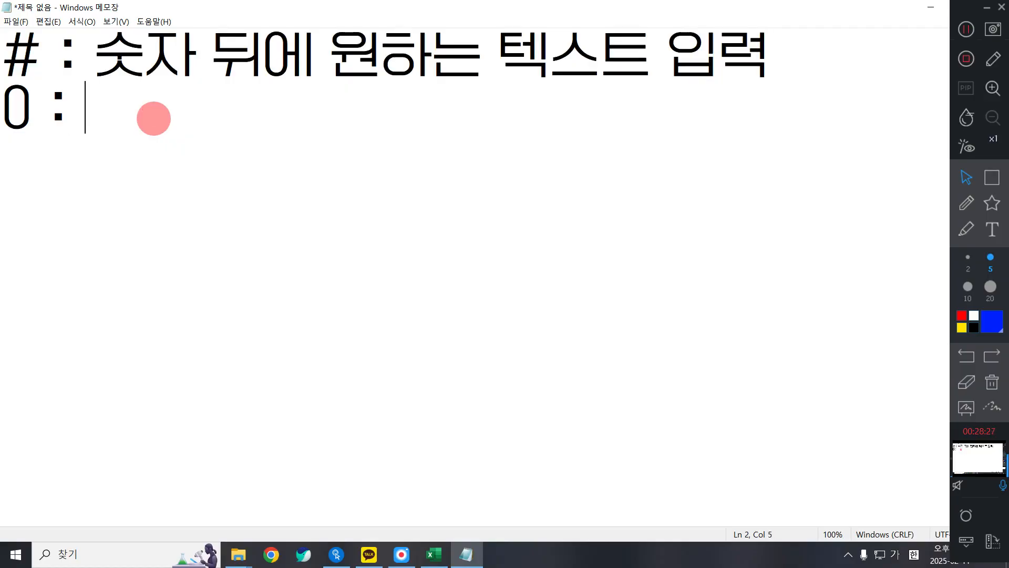
pyautogui.write('숫')
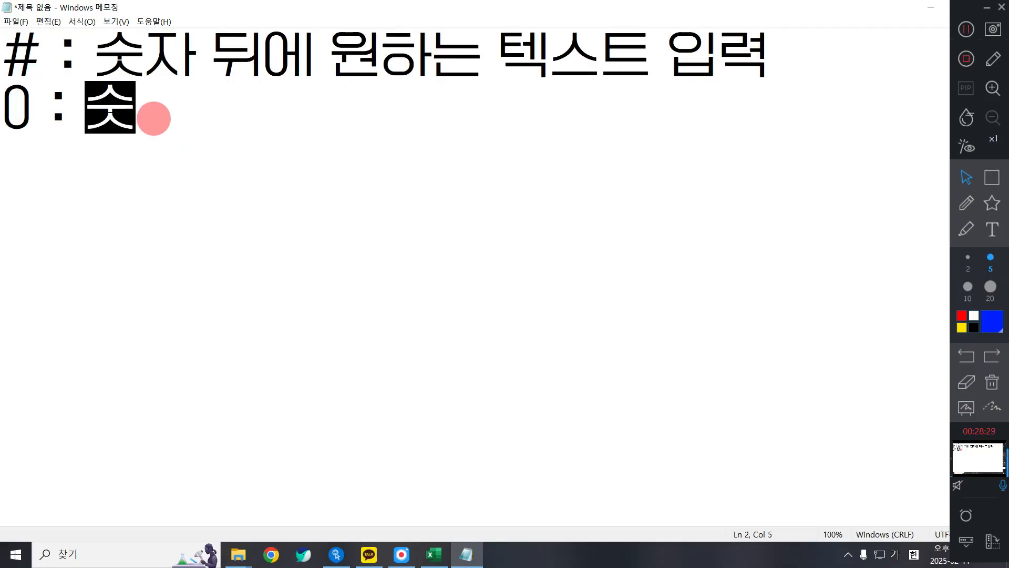
pyautogui.write('자 뒤에 원하는 텍스트를 ㅇ')
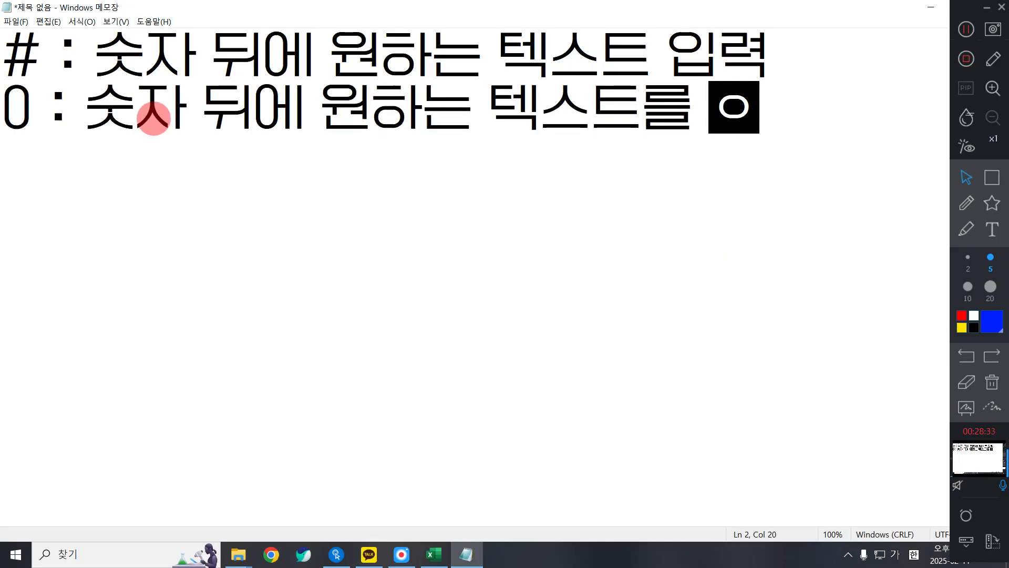
pyautogui.press('BackSpace')
pyautogui.press('BackSpace')
pyautogui.write('입력')
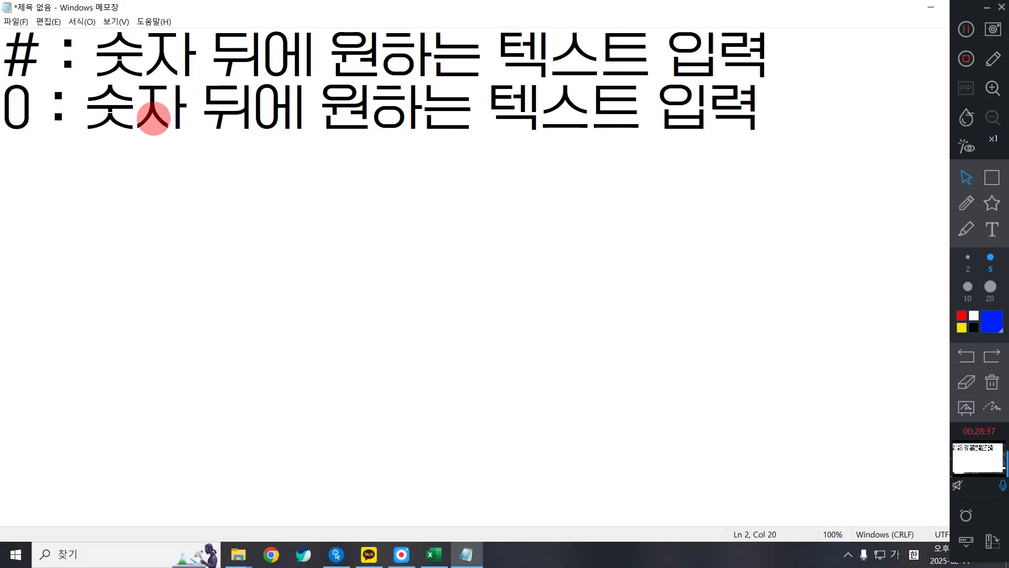
# Append "(생략)" to the # line and "(생략X)" to the 0 line, and leave a blank line below them
pyautogui.press('Up')
pyautogui.write('(새생략)')
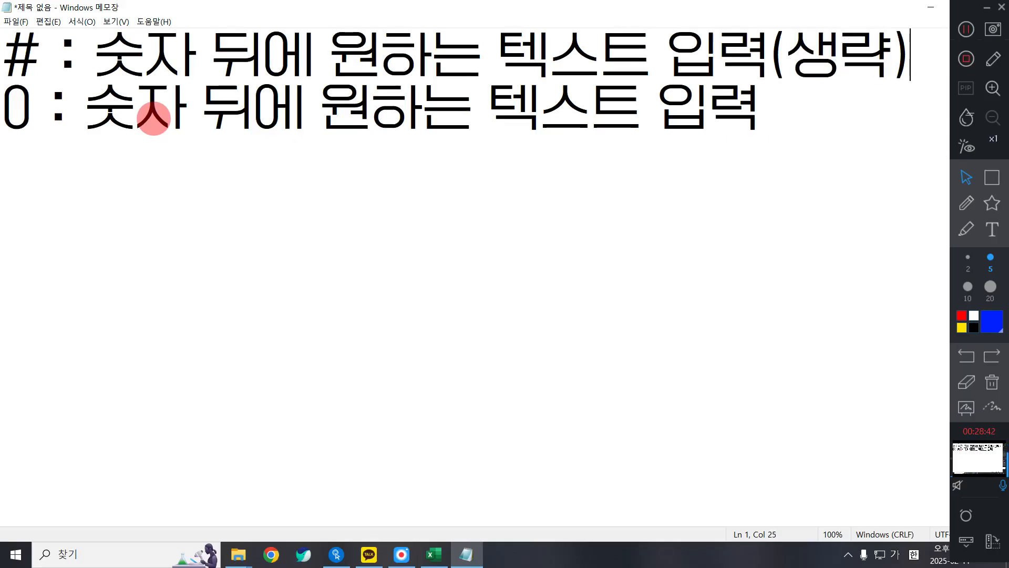
pyautogui.press('Down')
pyautogui.write('(생략ㅌ')
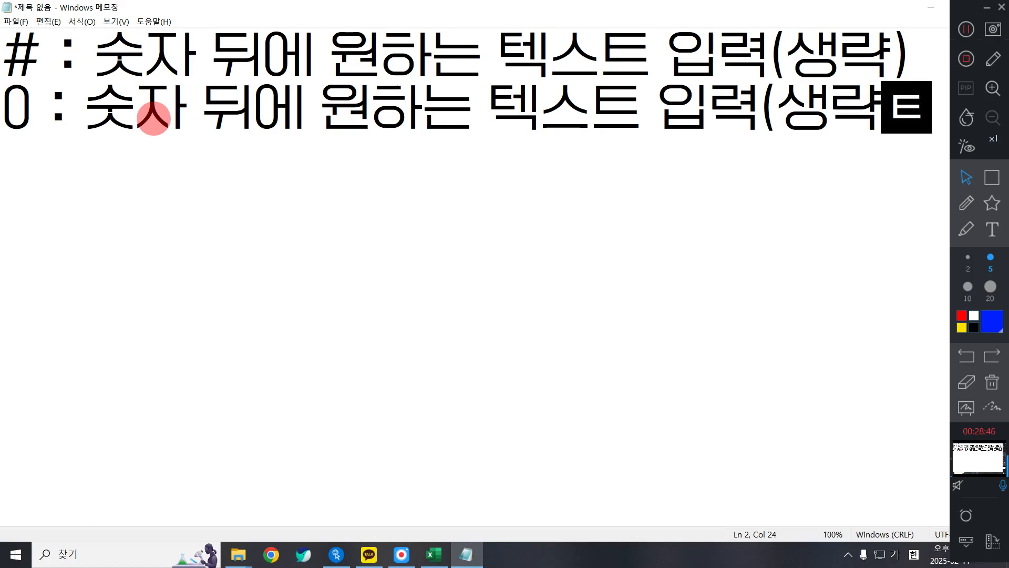
pyautogui.press('BackSpace')
pyautogui.press('Hangul')
pyautogui.write('X')
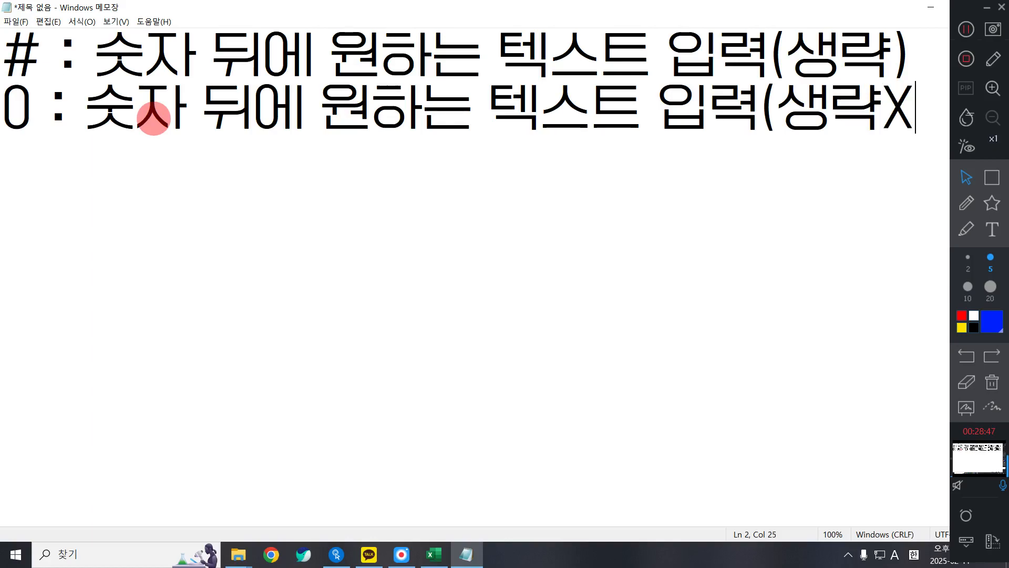
pyautogui.write(')')
pyautogui.press('Return')
pyautogui.press('Return')
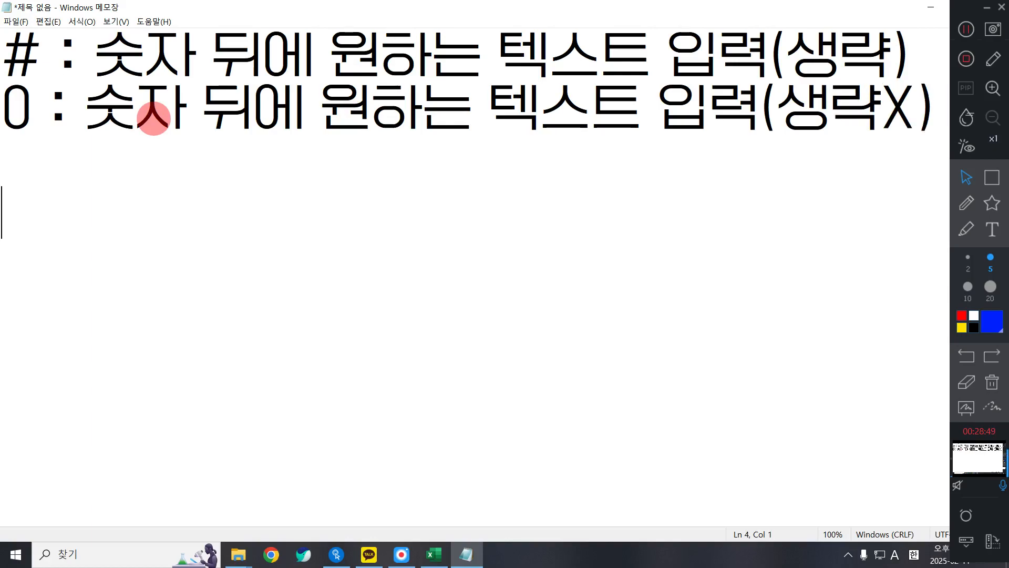
# Begin an example on the fourth line with "0001", a space and the special character "→"
pyautogui.write('00')
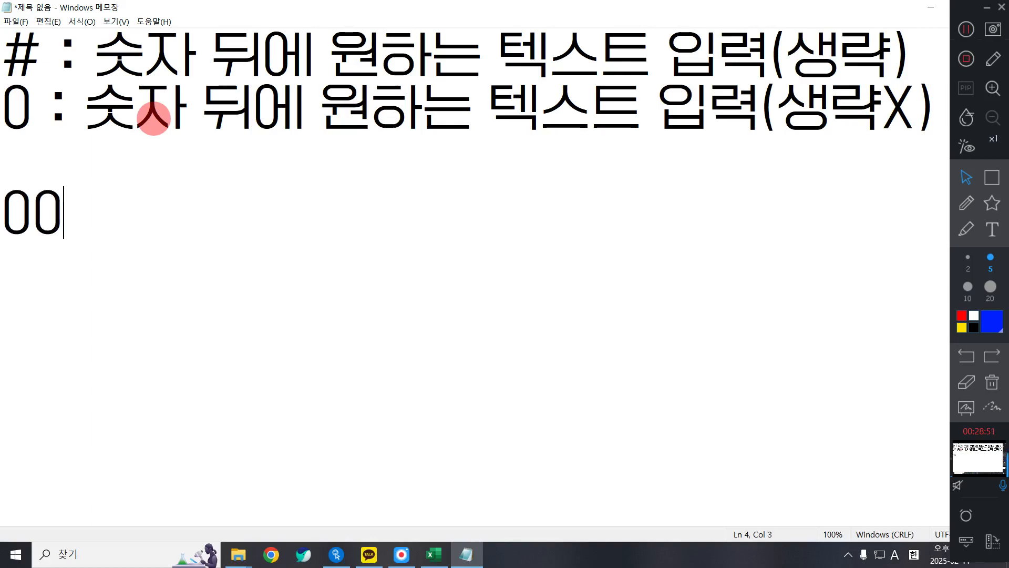
pyautogui.write('01')
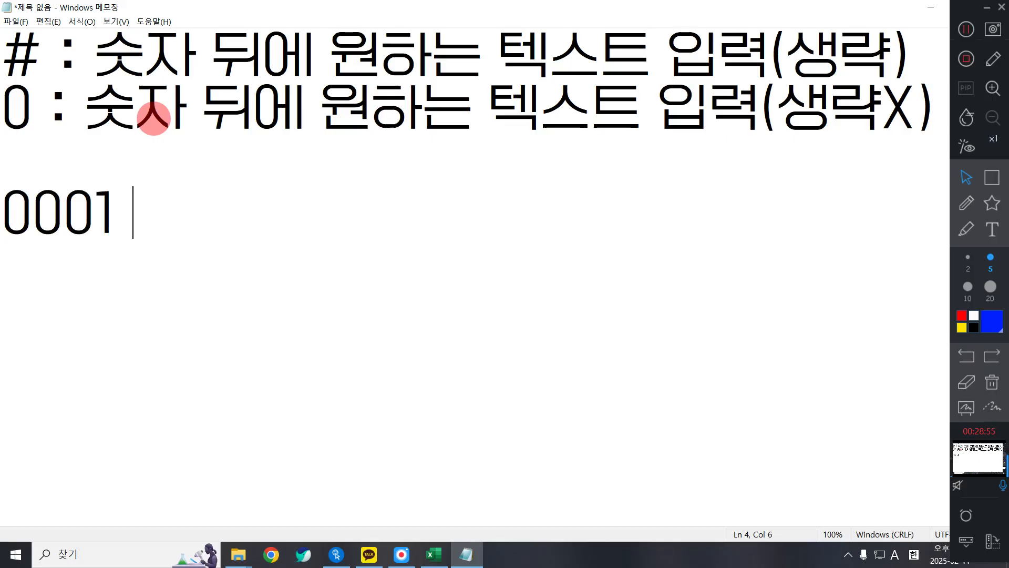
pyautogui.write(' a')
pyautogui.press('BackSpace')
pyautogui.press('Hangul')
pyautogui.write('ㅁ')
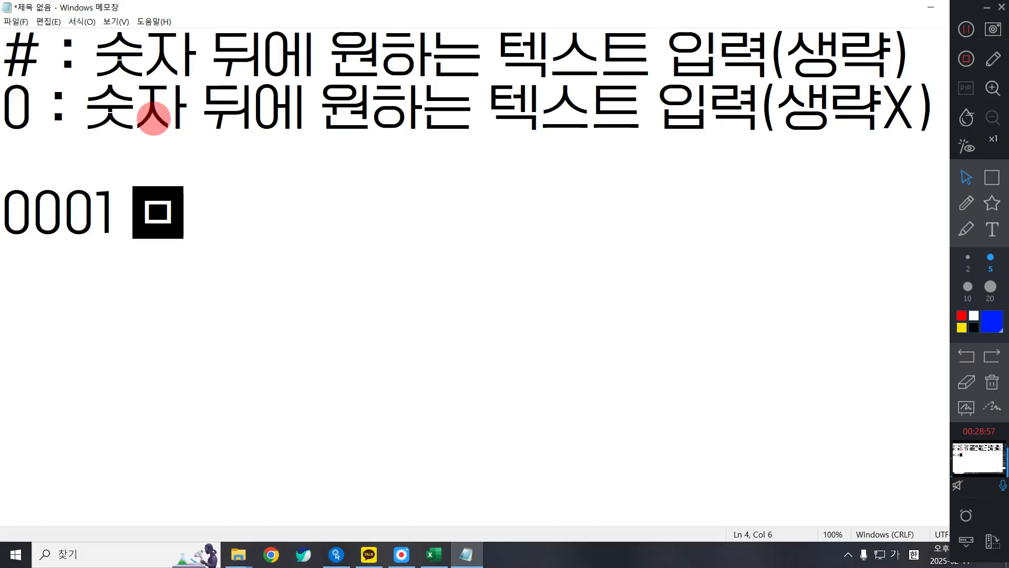
pyautogui.press('Hangul_Hanja')
pyautogui.press('pagedown')
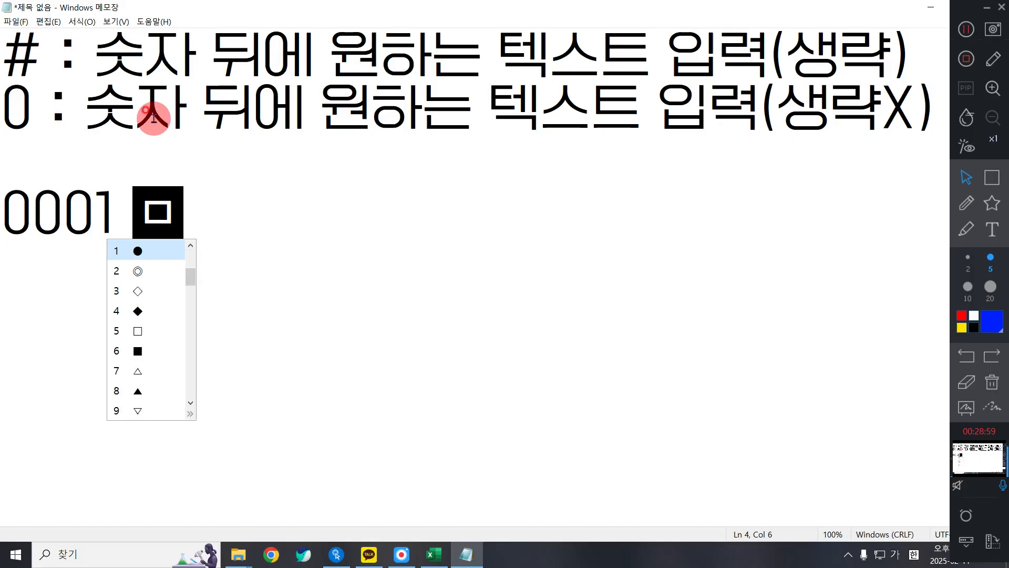
pyautogui.press('pageup')
pyautogui.press('pagedown')
pyautogui.press('pagedown')
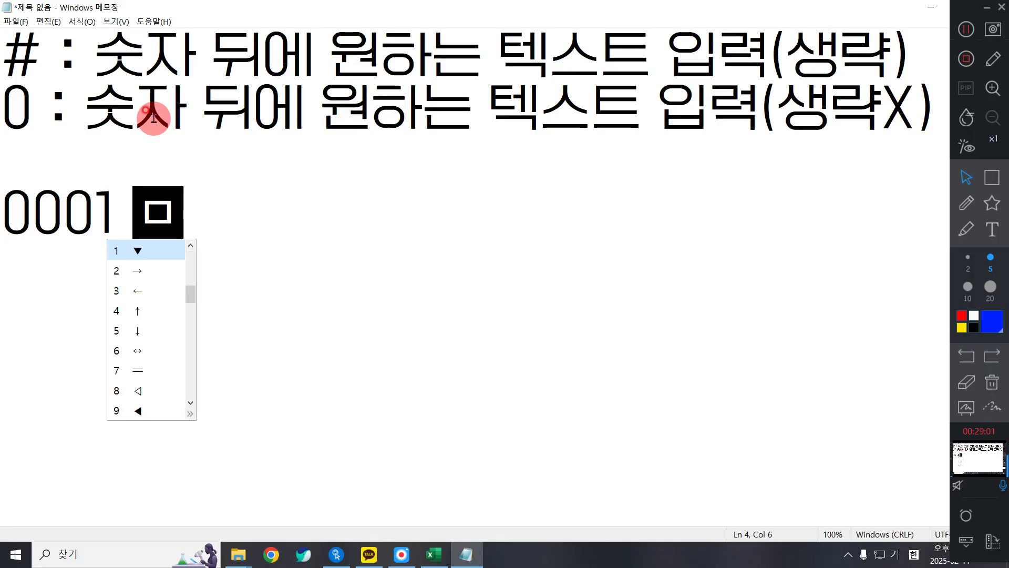
pyautogui.press('Down')
pyautogui.press('Return')
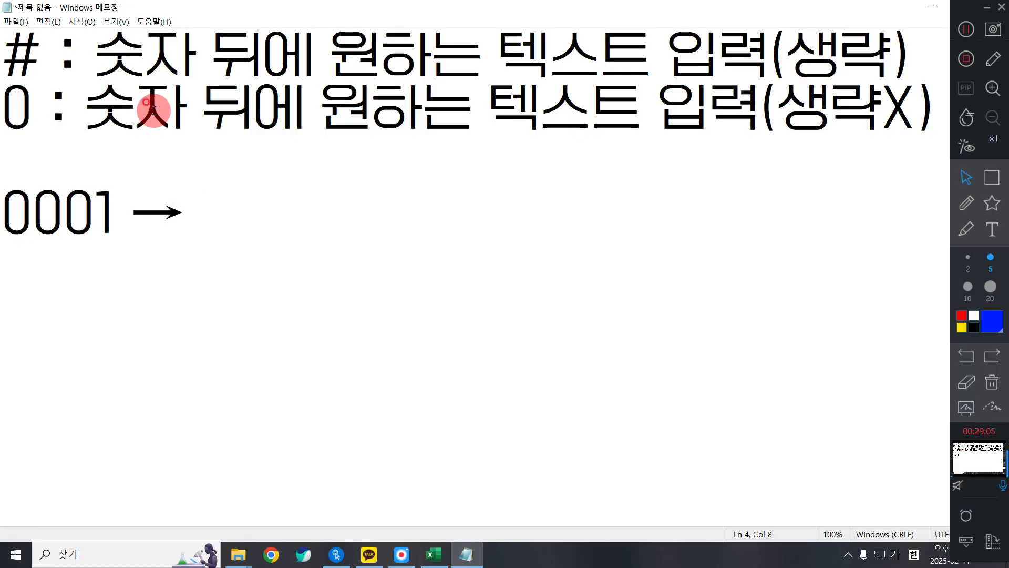
# Complete the first example line with "1" after the arrow
pyautogui.click(93, 200)
pyautogui.hotkey('shift', 'Home')
pyautogui.click(250, 201)
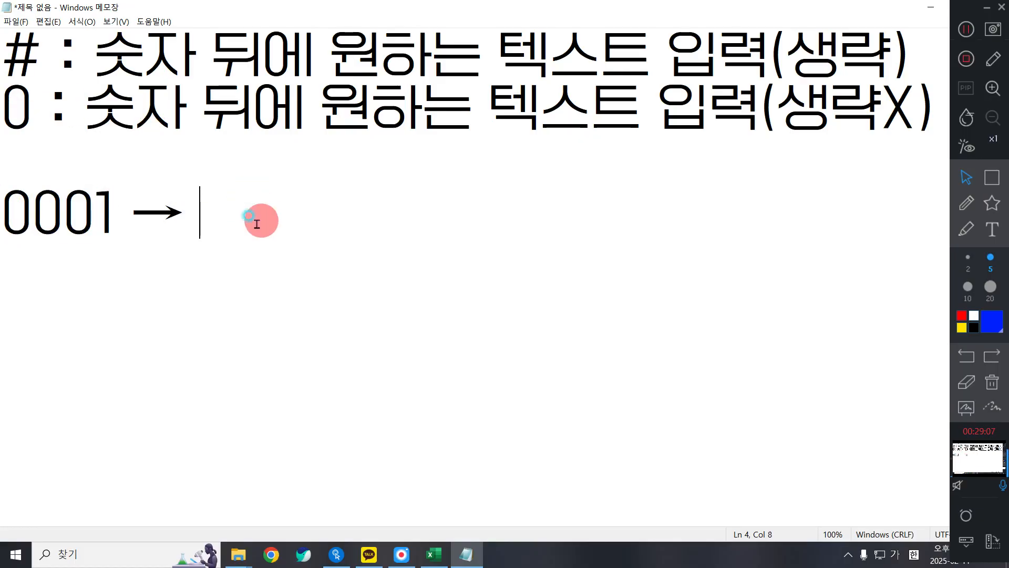
pyautogui.write('1')
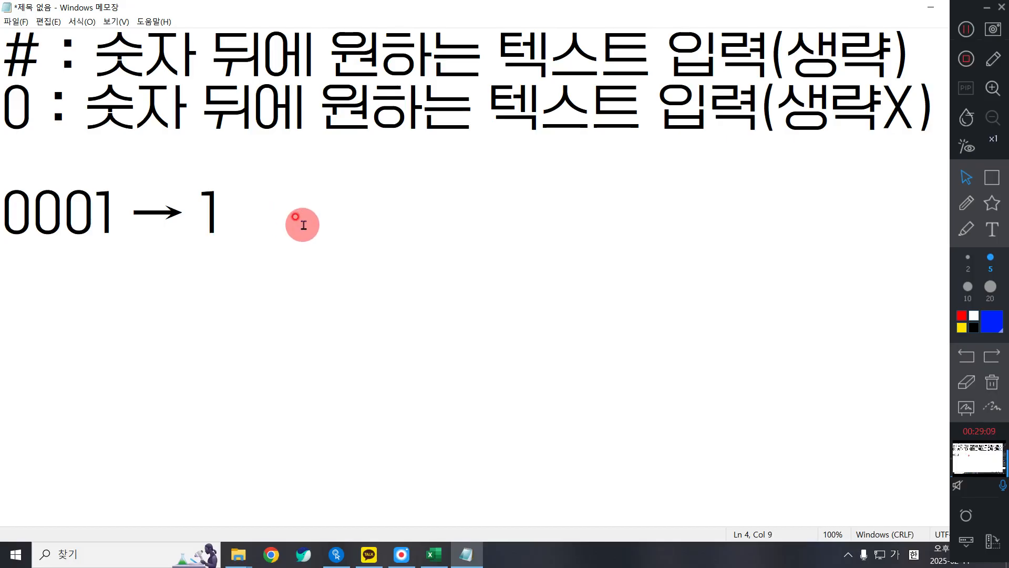
# Start a second example line with "0001" followed by the special character "←"
pyautogui.press('Return')
pyautogui.write('0001')
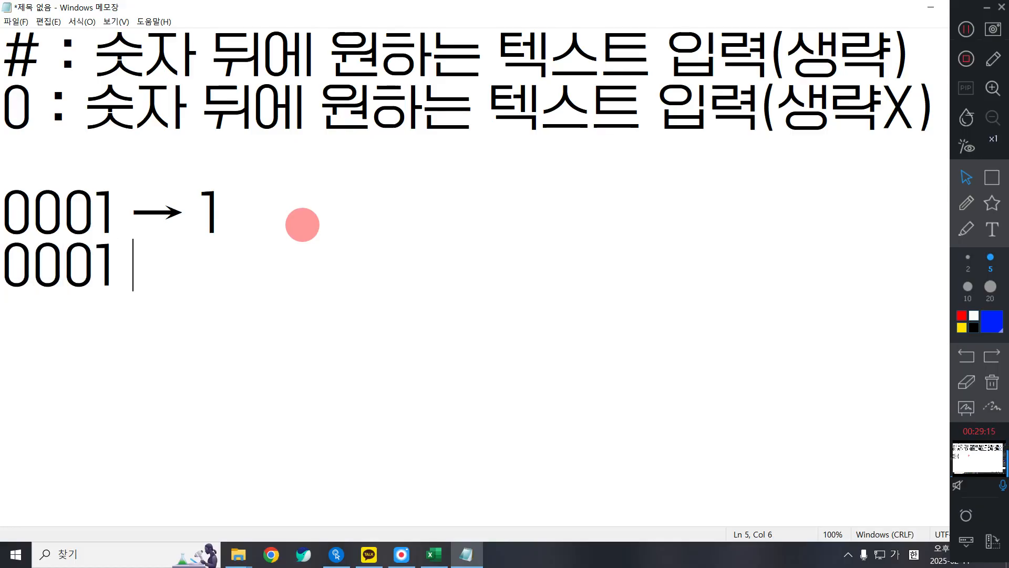
pyautogui.write(' ㅁ')
pyautogui.press('Hangul_Hanja')
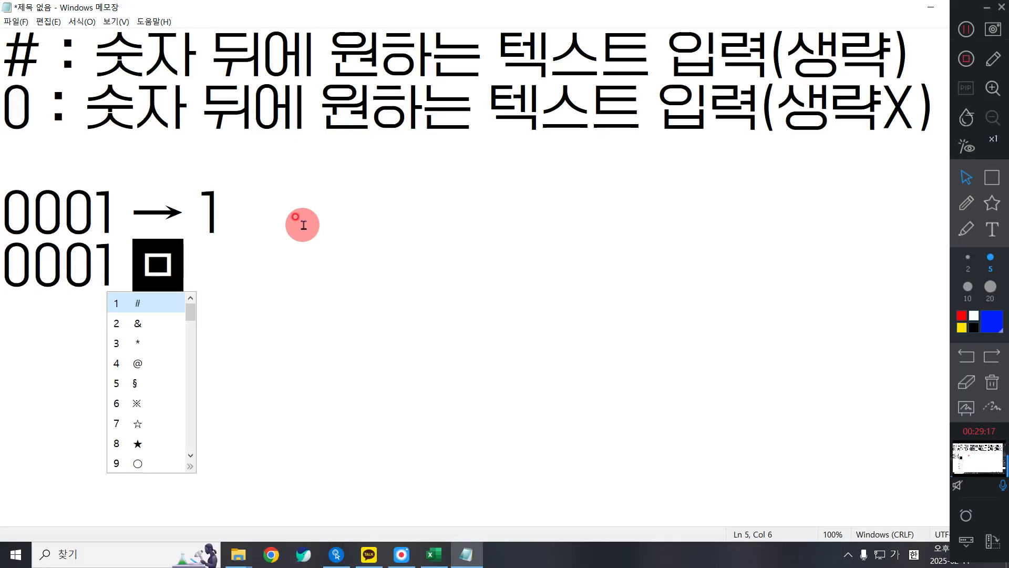
pyautogui.press('pagedown')
pyautogui.press('pagedown')
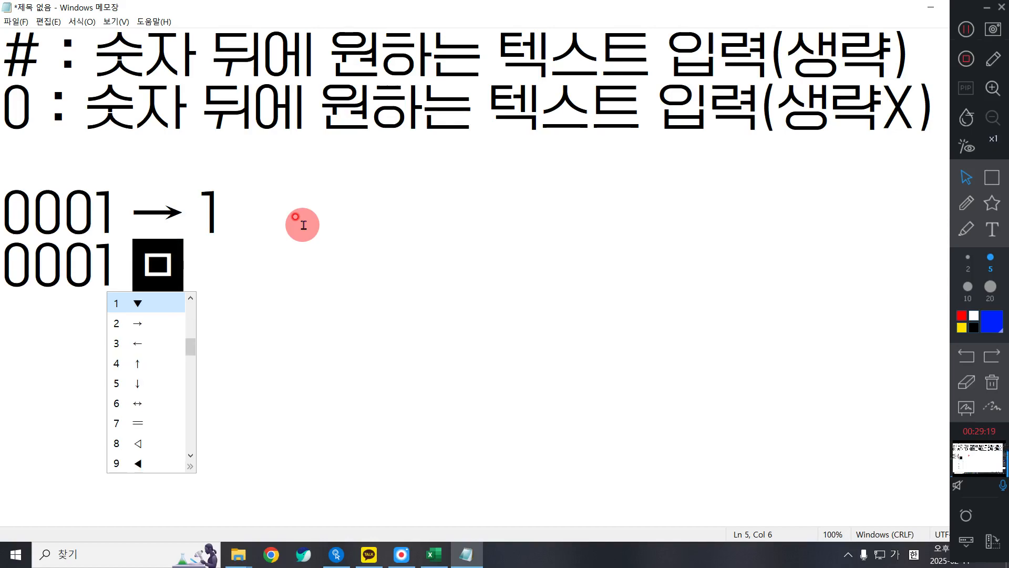
pyautogui.press('3')
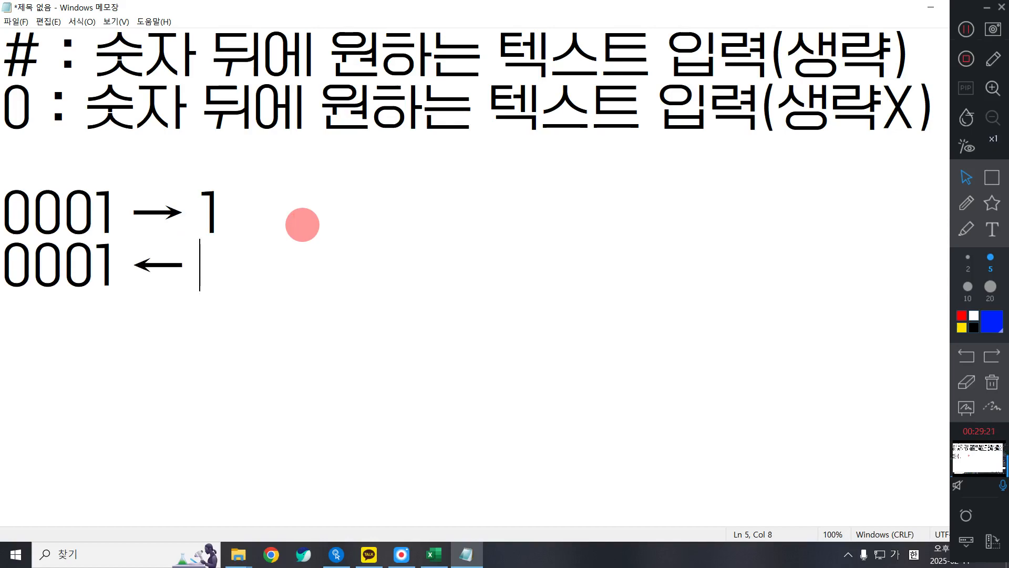
# Replace the second example's arrow with "→" and complete the line as "0001 → 0001"
pyautogui.press('BackSpace')
pyautogui.write('ㅁ')
pyautogui.press('Hangul_Hanja')
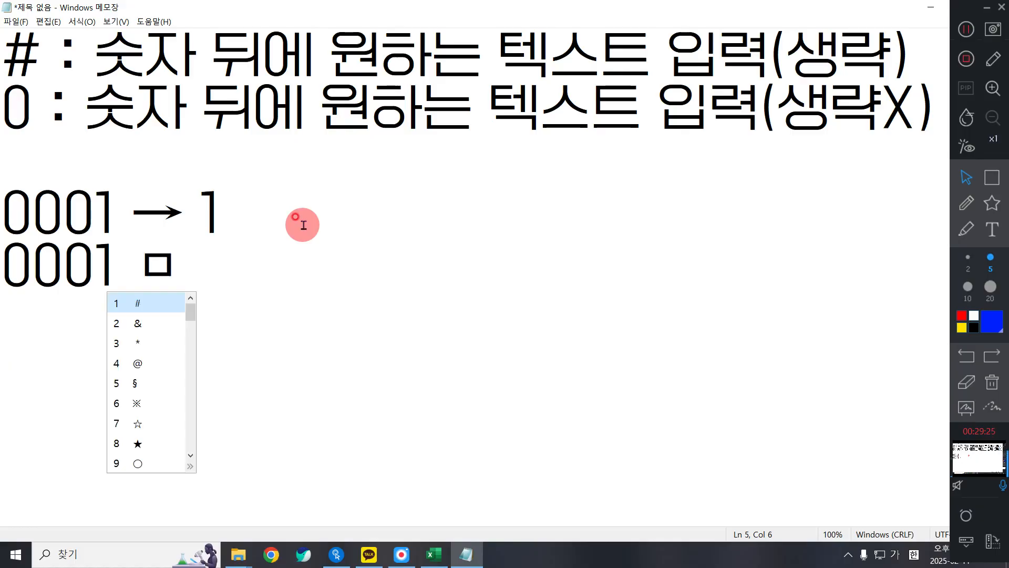
pyautogui.press('pagedown')
pyautogui.press('pagedown')
pyautogui.press('pageup')
pyautogui.write('2')
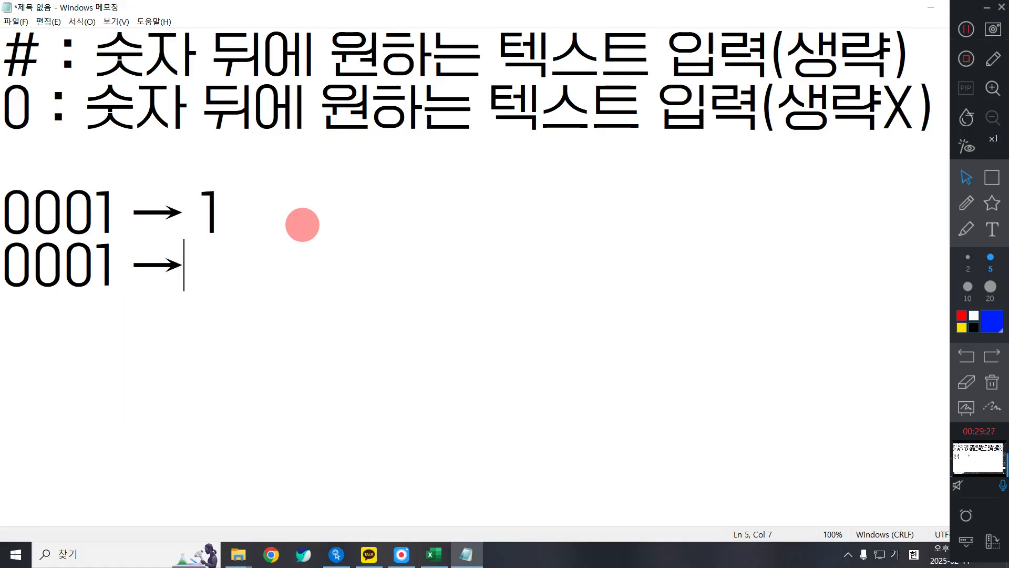
pyautogui.write(' 0001')
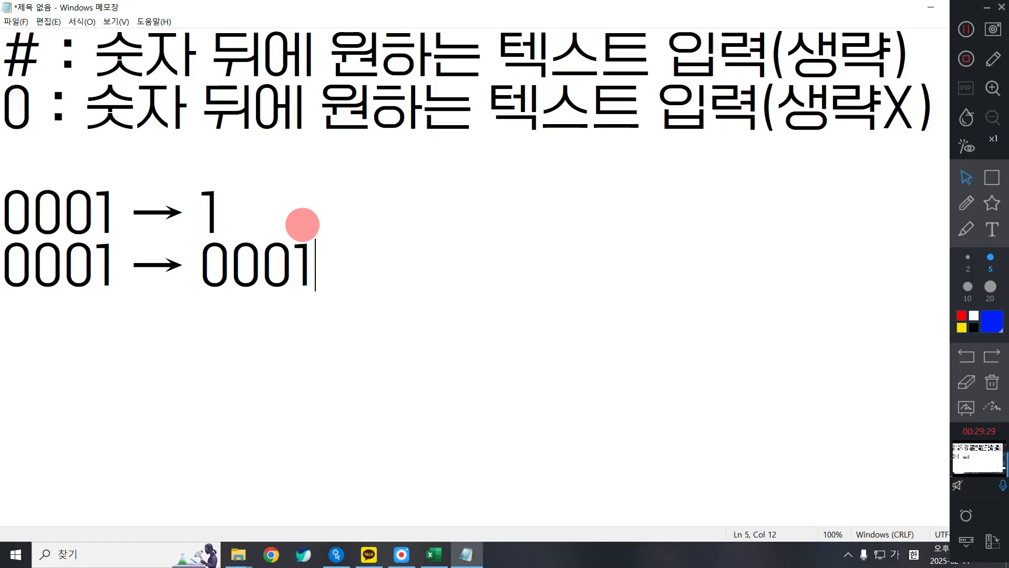
# Leave a blank line below the examples and enter the sample number 012345.67
pyautogui.press('Return')
pyautogui.press('Return')
pyautogui.write('1234')
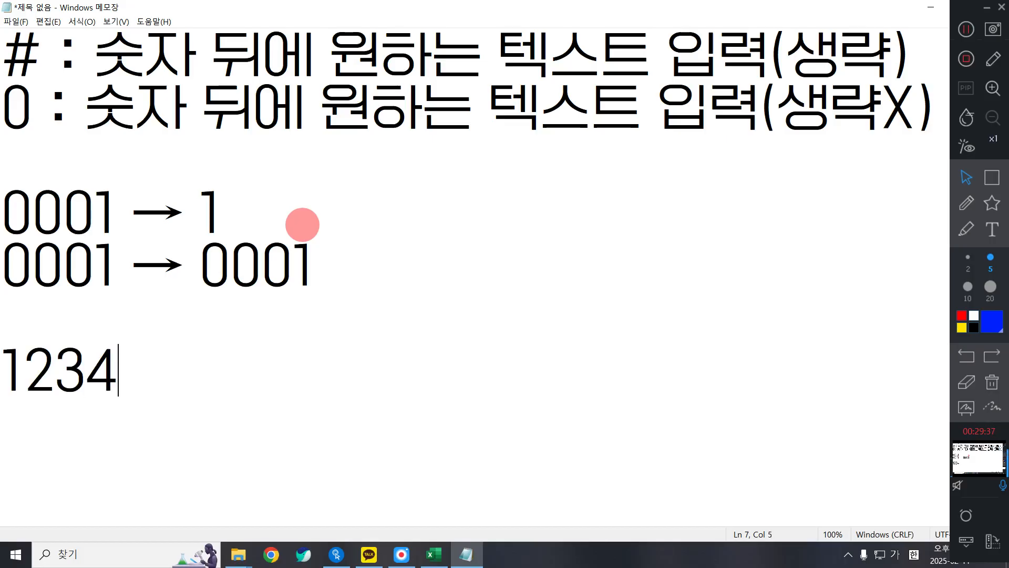
pyautogui.press('BackSpace')
pyautogui.press('BackSpace')
pyautogui.press('BackSpace')
pyautogui.press('BackSpace')
pyautogui.write('012345')
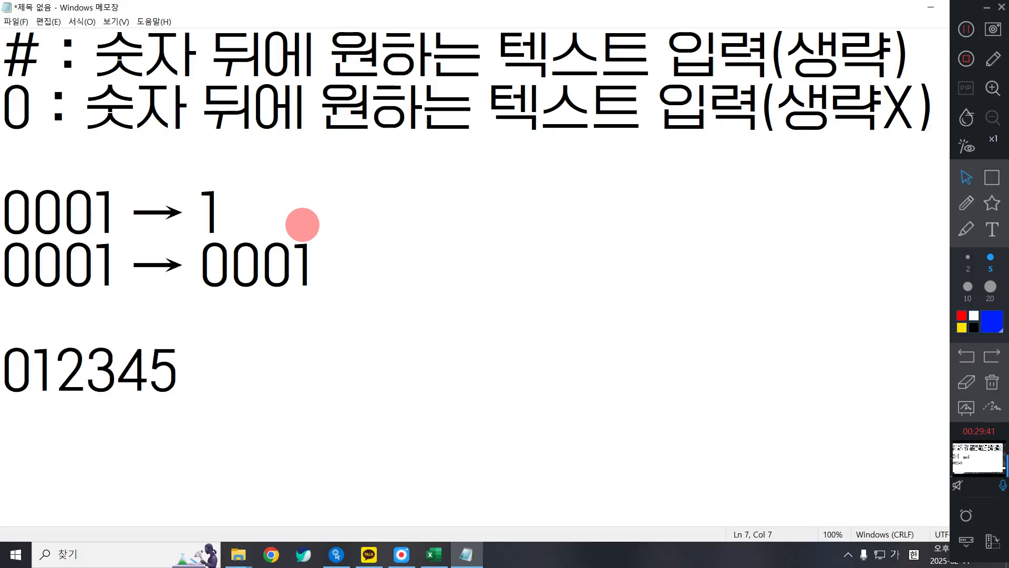
pyautogui.write('.00')
pyautogui.press('BackSpace')
pyautogui.press('BackSpace')
pyautogui.write('67')
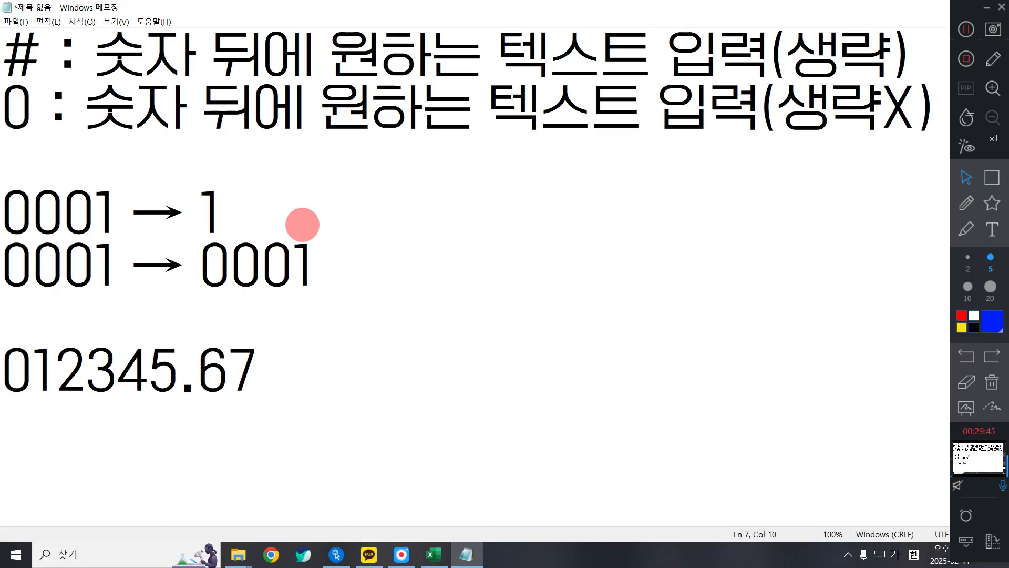
# Add the line "0→012345.67" below the sample number, using the special arrow character
pyautogui.press('Return')
pyautogui.write('0')
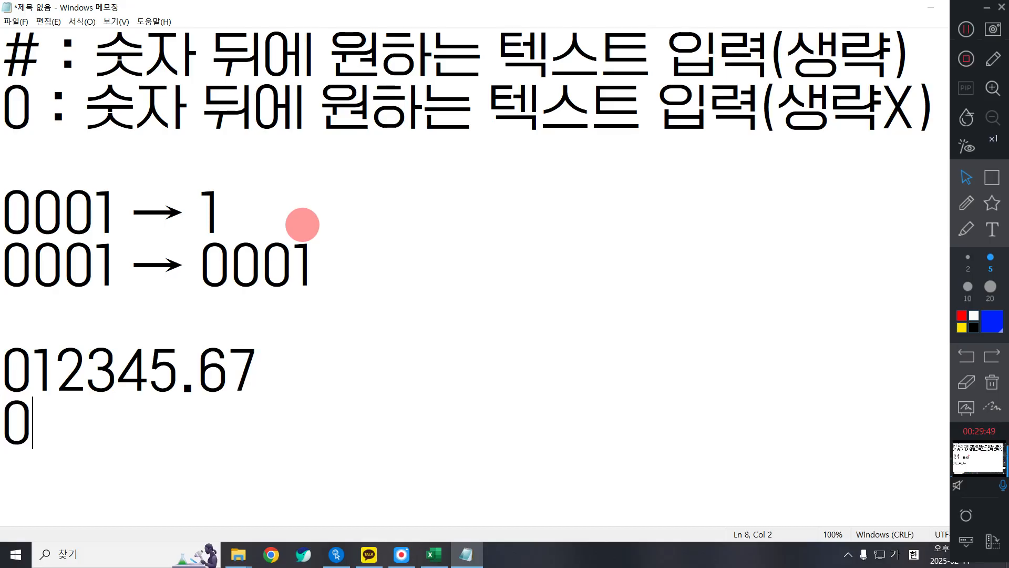
pyautogui.write('ㅁ')
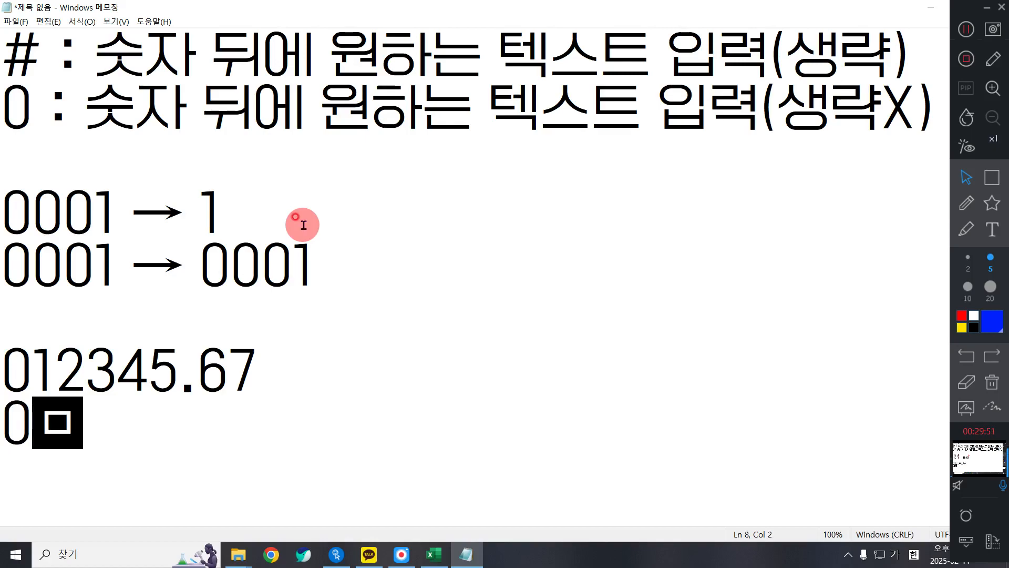
pyautogui.press('Hangul_Hanja')
pyautogui.press('pagedown')
pyautogui.write('2')
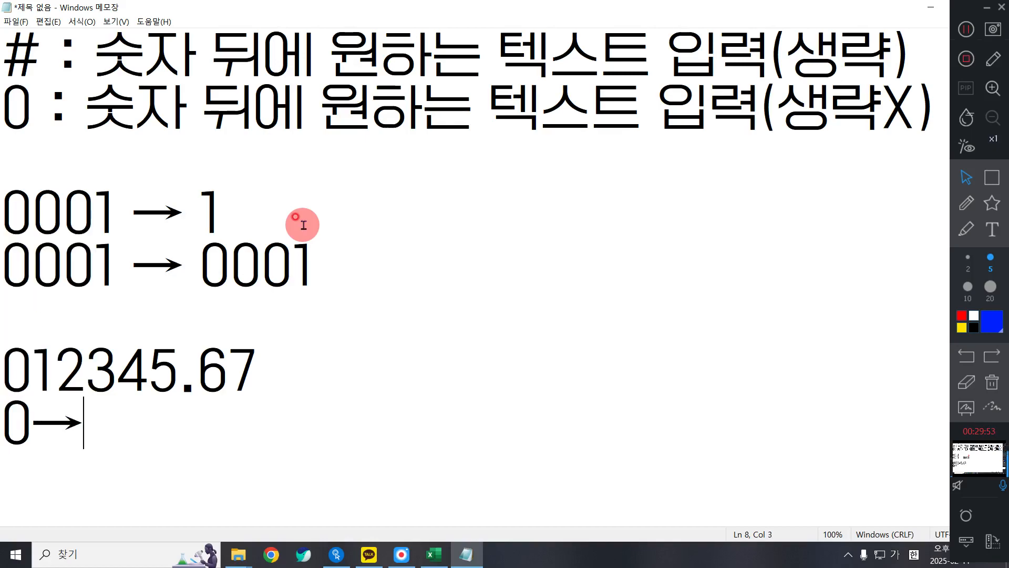
pyautogui.write('012345.')
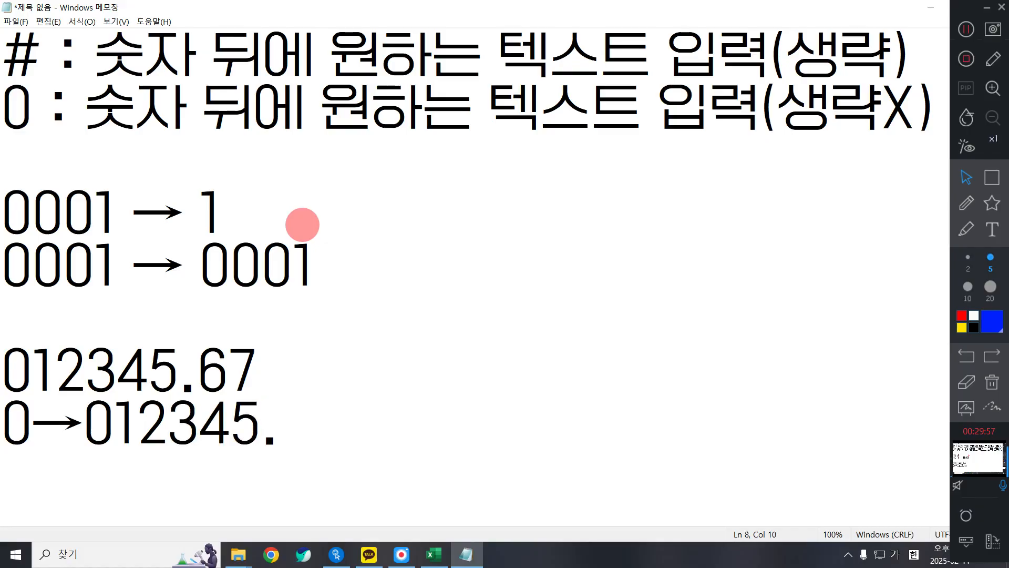
pyautogui.write('67')
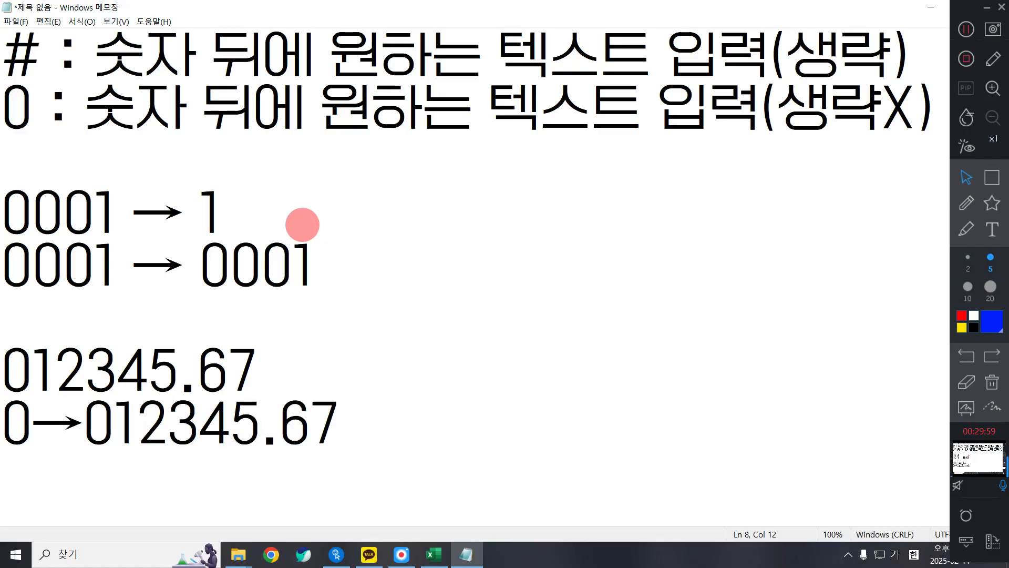
# Add the line "1 →12345.67" below the 0 example, using the special arrow character
pyautogui.write('1 ㅁ')
pyautogui.press('Hangul_Hanja')
pyautogui.press('pagedown')
pyautogui.press('pagedown')
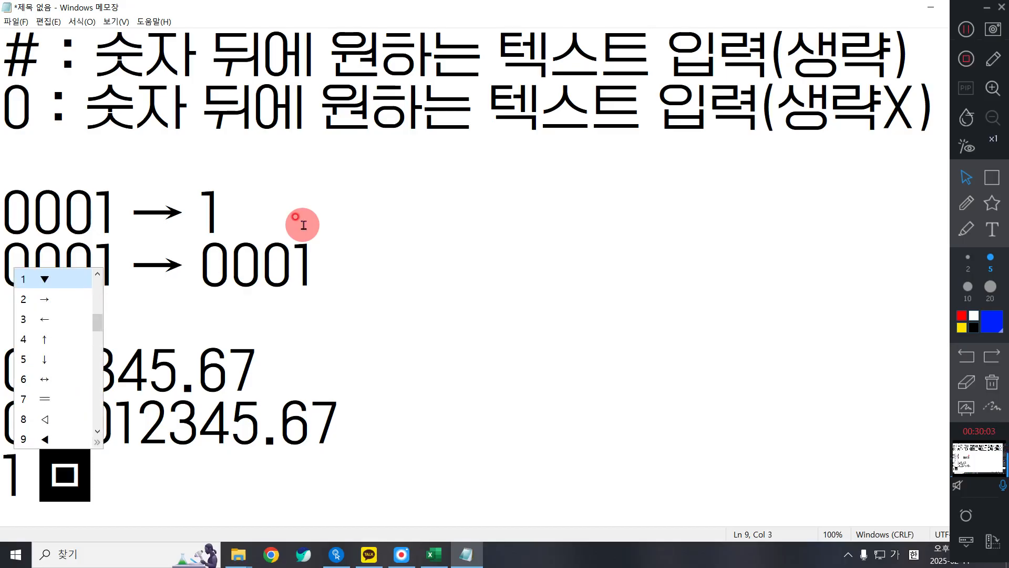
pyautogui.write('2 12345')
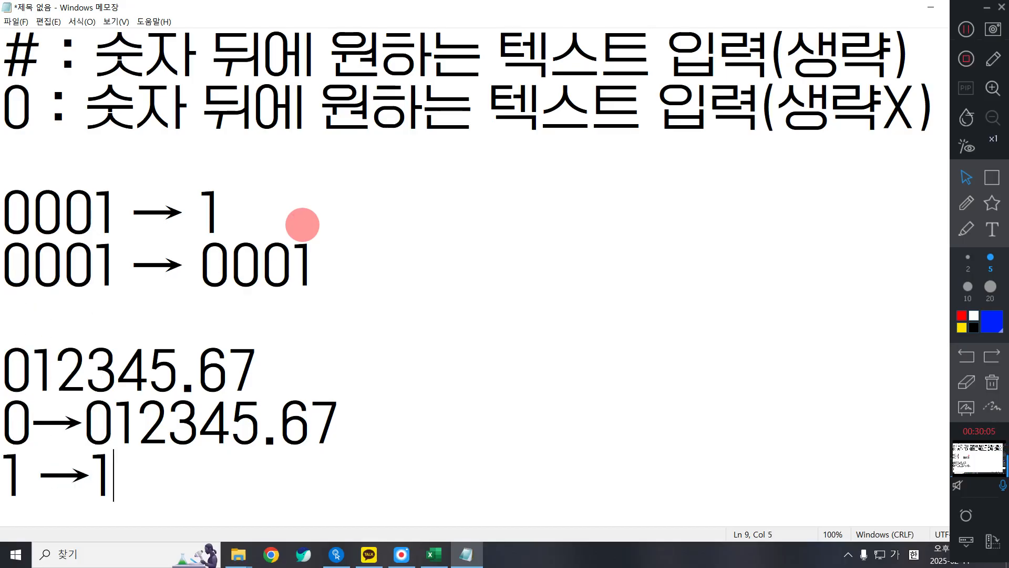
pyautogui.write('./')
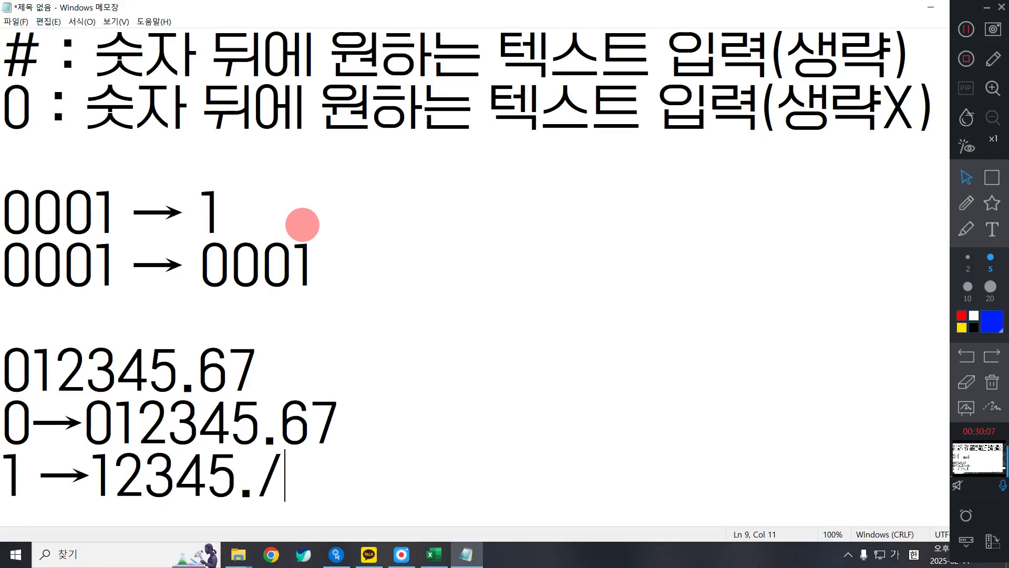
pyautogui.press('BackSpace')
pyautogui.write('67')
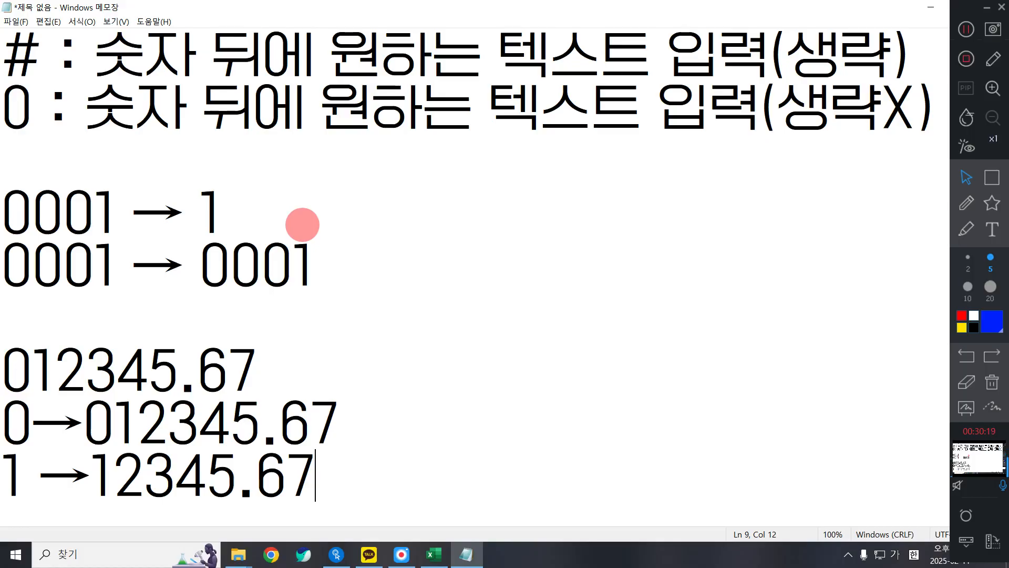
# Add nine new lines below the examples and return the cursor to line 12
pyautogui.press('Return')
pyautogui.press('Return')
pyautogui.press('Return')
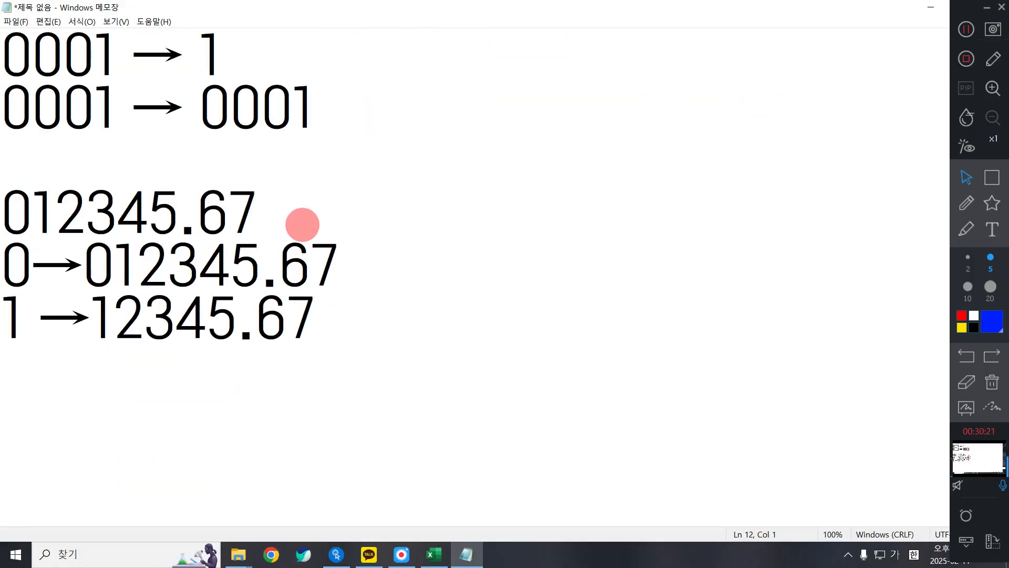
pyautogui.press('Return')
pyautogui.press('Return')
pyautogui.press('Return')
pyautogui.press('Return')
pyautogui.press('Return')
pyautogui.press('Return')
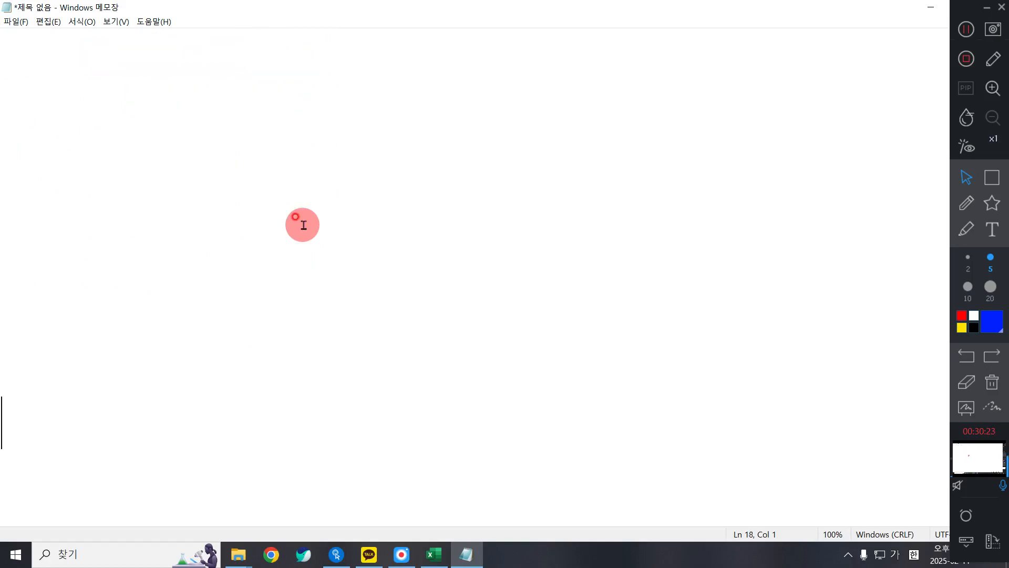
pyautogui.press('Up')
pyautogui.press('Up')
pyautogui.press('Up')
pyautogui.press('Up')
pyautogui.press('Up')
pyautogui.press('Up')
# Write the note "#,##0 : 천단위 구분쉼표" on line 12 and start a new line
pyautogui.write('#,##0')
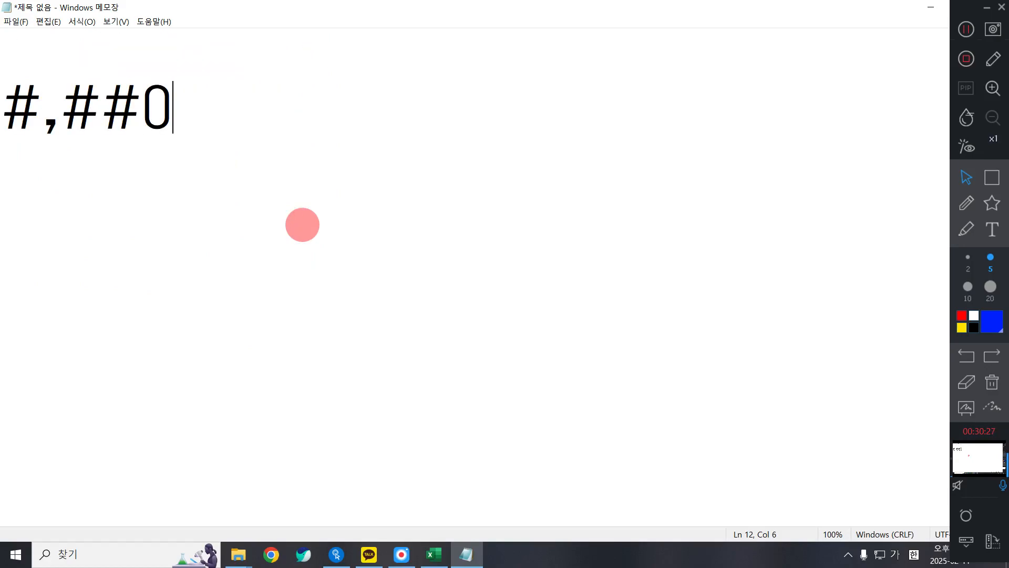
pyautogui.write(' : 천단위 ')
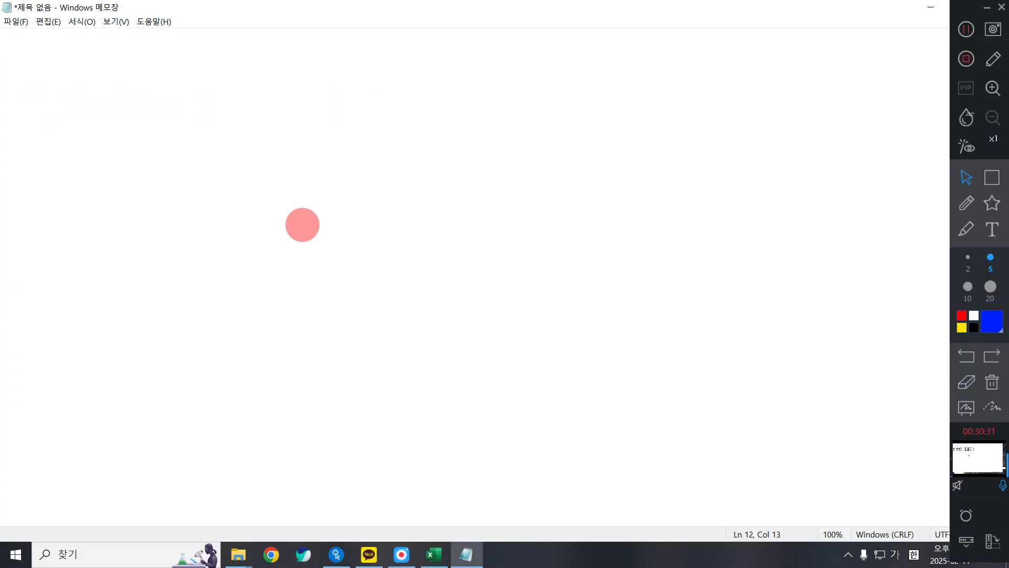
pyautogui.write('구분쉼')
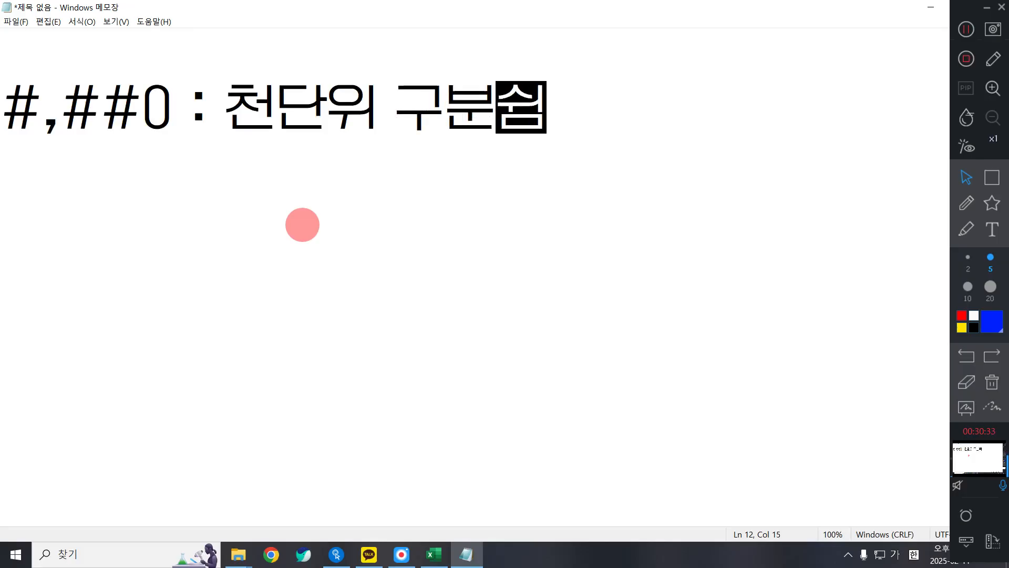
pyautogui.write('ㅠㅛ')
pyautogui.press('BackSpace')
pyautogui.press('BackSpace')
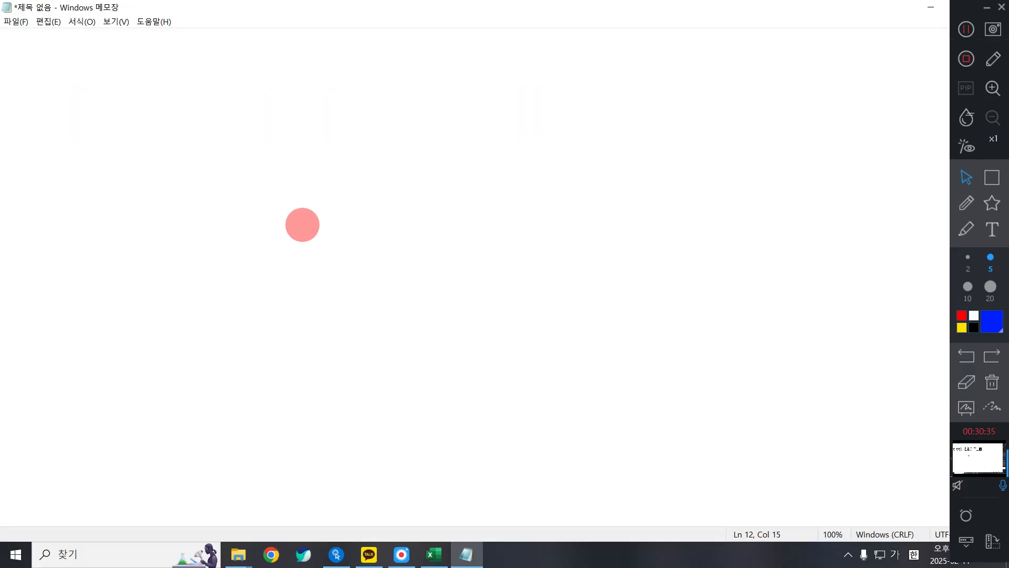
pyautogui.write('ㅁ표')
pyautogui.press('Return')
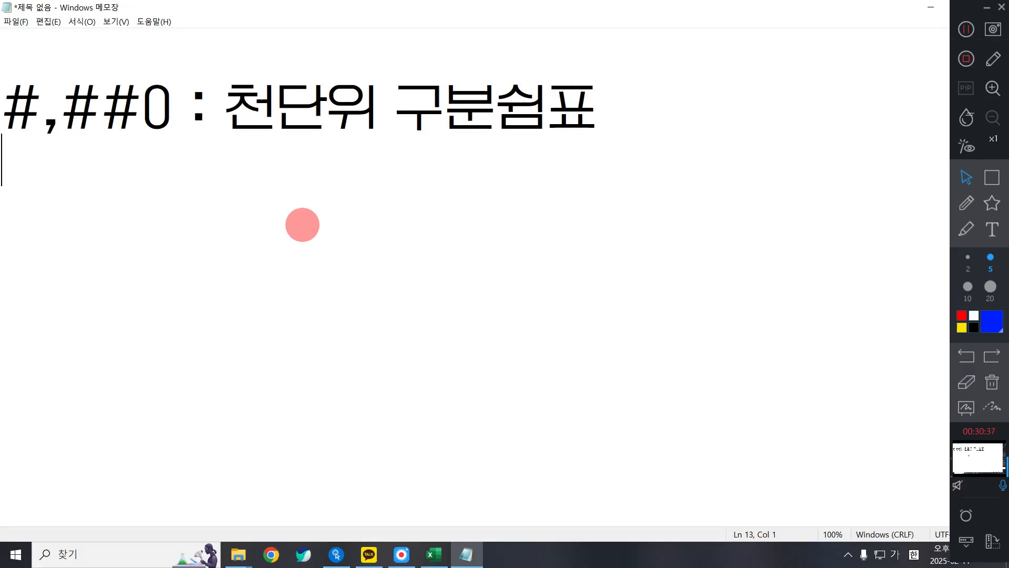
# Add the sample number 1234.567 below the thousands-separator note, leaving one blank line between them
pyautogui.write('1')
pyautogui.press('BackSpace')
pyautogui.press('Return')
pyautogui.write('1234')
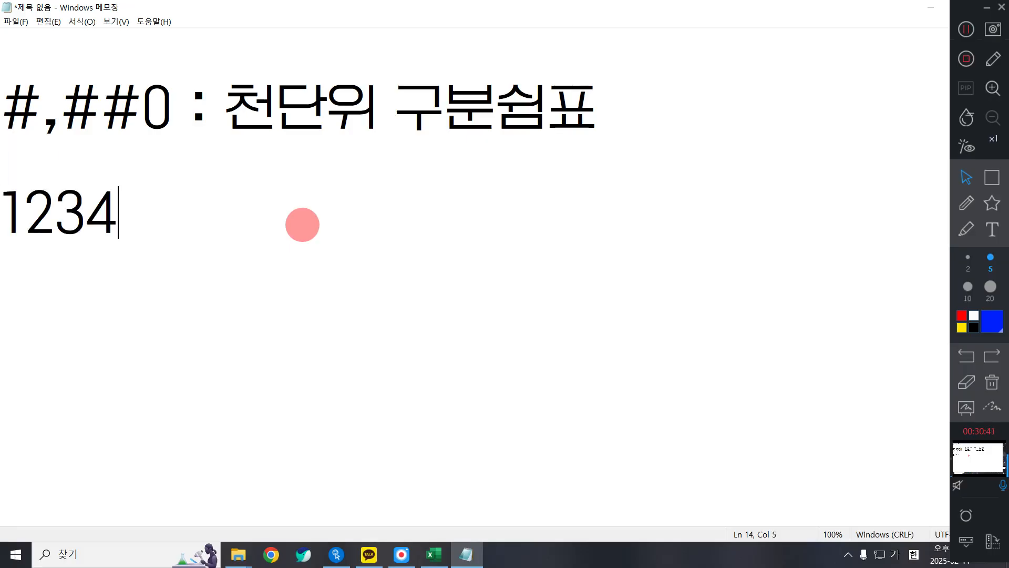
pyautogui.write('.')
pyautogui.write('5667')
pyautogui.press('BackSpace')
pyautogui.press('BackSpace')
pyautogui.write('7')
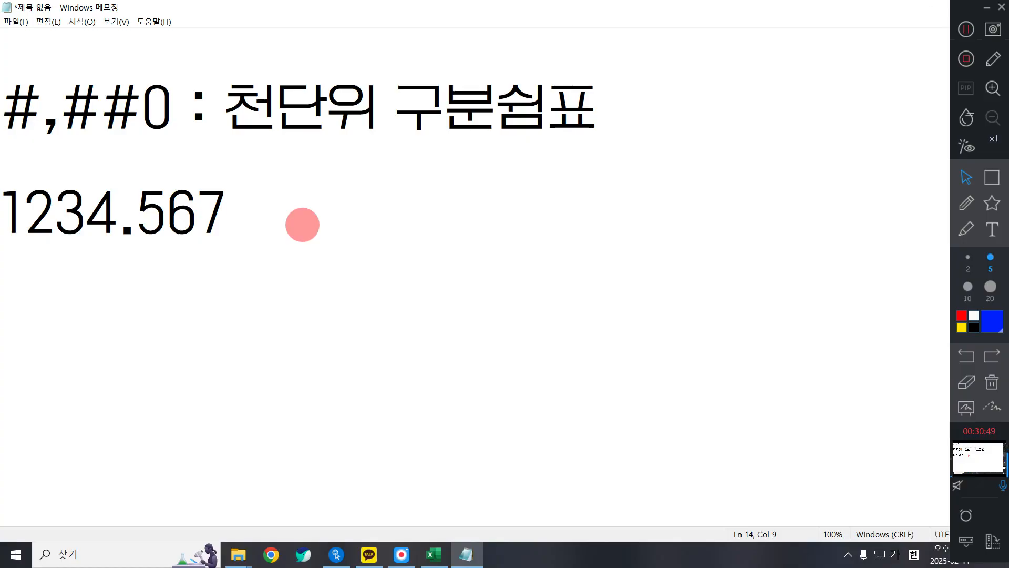
# Add the line "#,##0 → 1,234" below the sample number, using the special arrow character
pyautogui.press('Return')
pyautogui.write('#,')
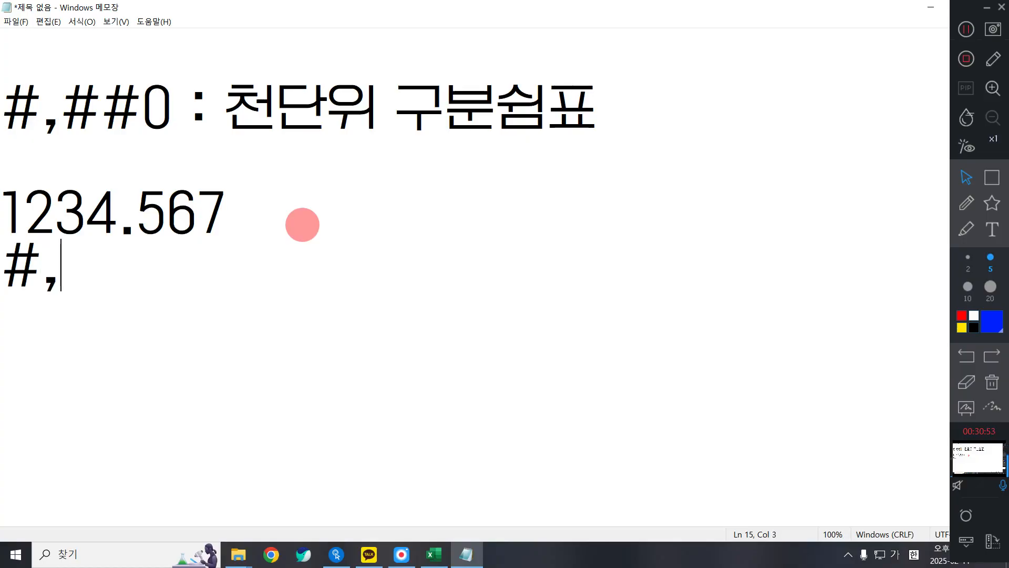
pyautogui.write('##0 ㅁ')
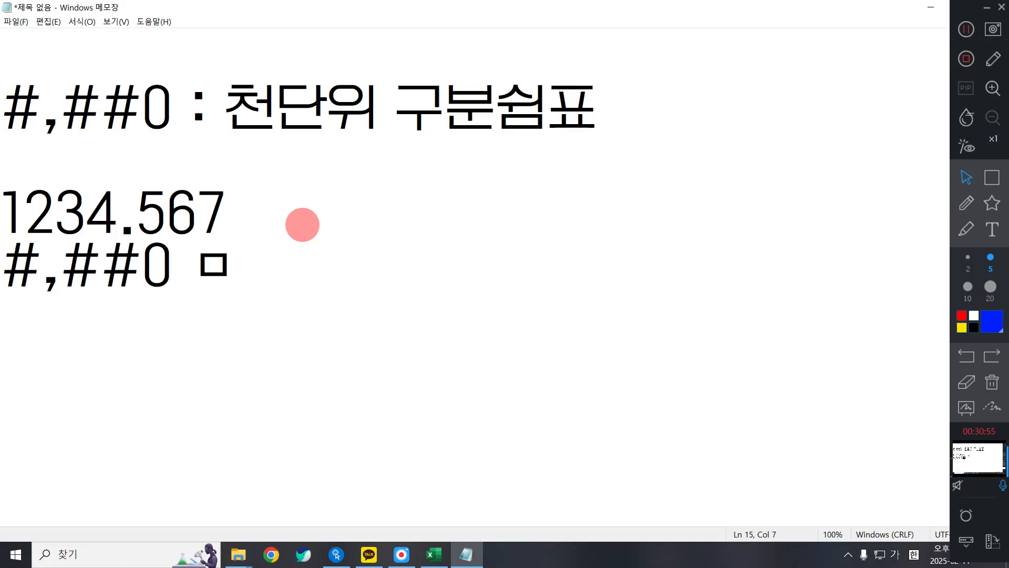
pyautogui.press('Hangul_Hanja')
pyautogui.press('pagedown')
pyautogui.write('2 ')
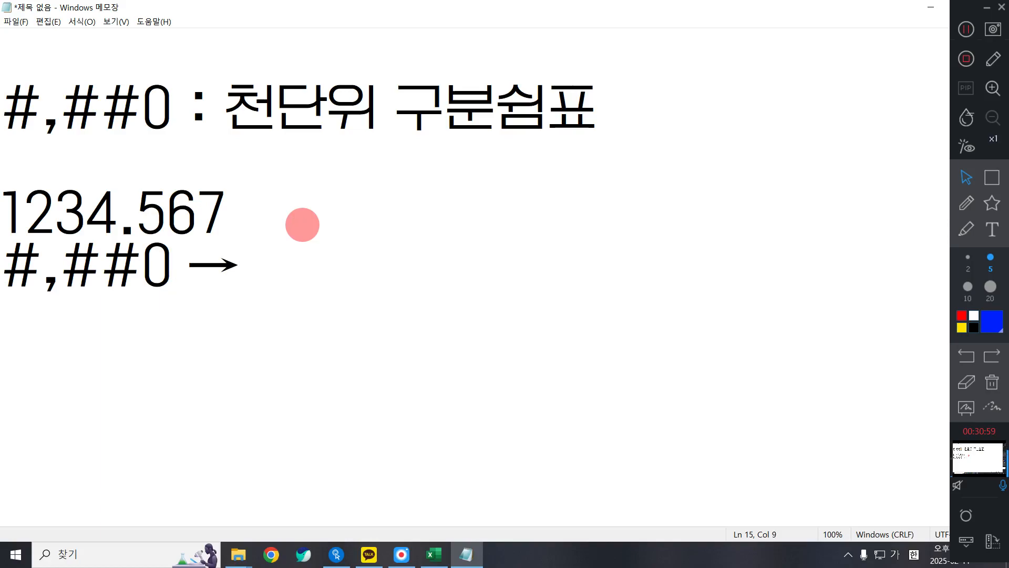
pyautogui.write('1,23')
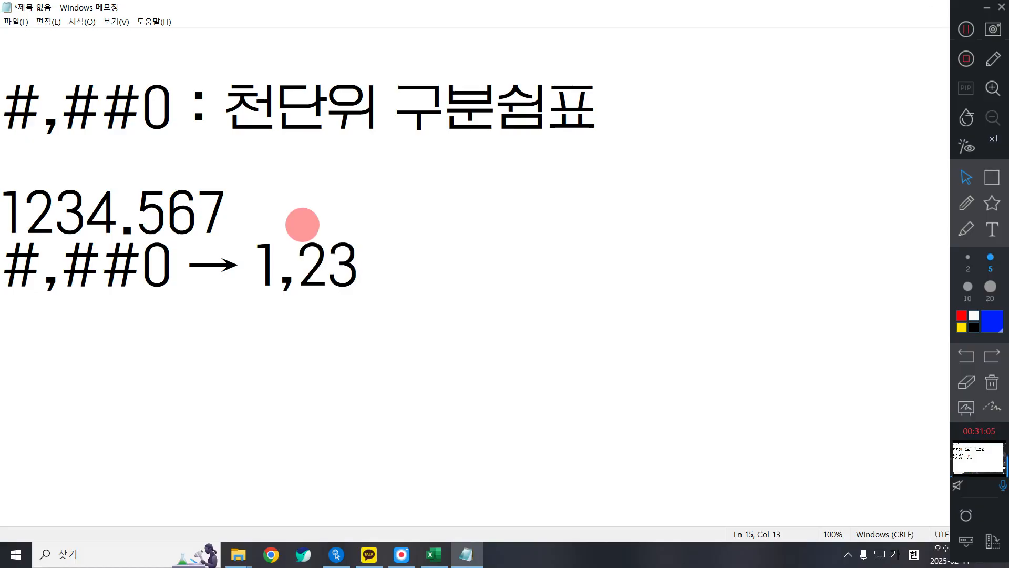
pyautogui.write('4')
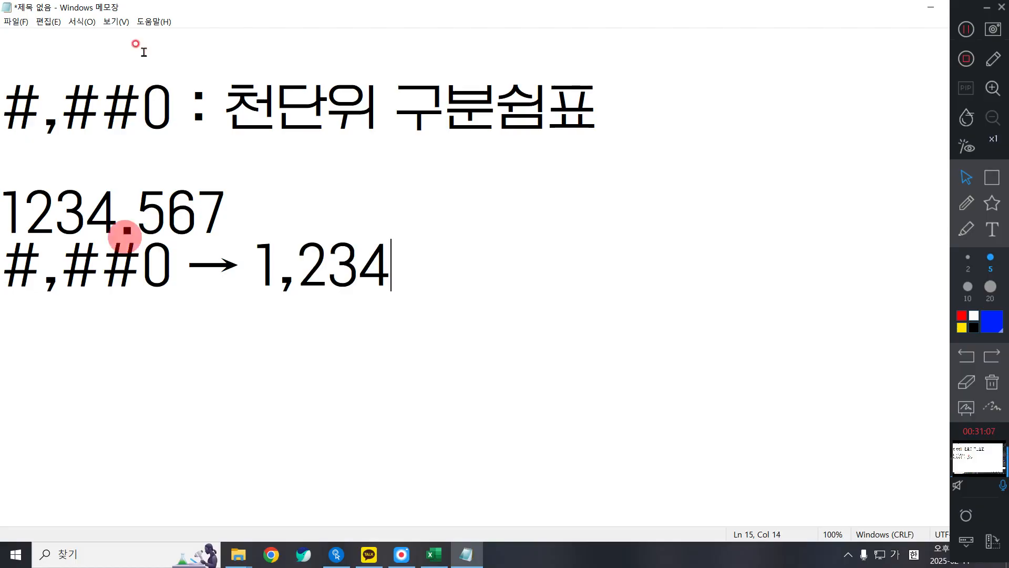
# Highlight the decimals 567 in the sample number and correct the #,##0 example's result to 1,235
pyautogui.moveTo(136, 206); pyautogui.dragTo(270, 197)
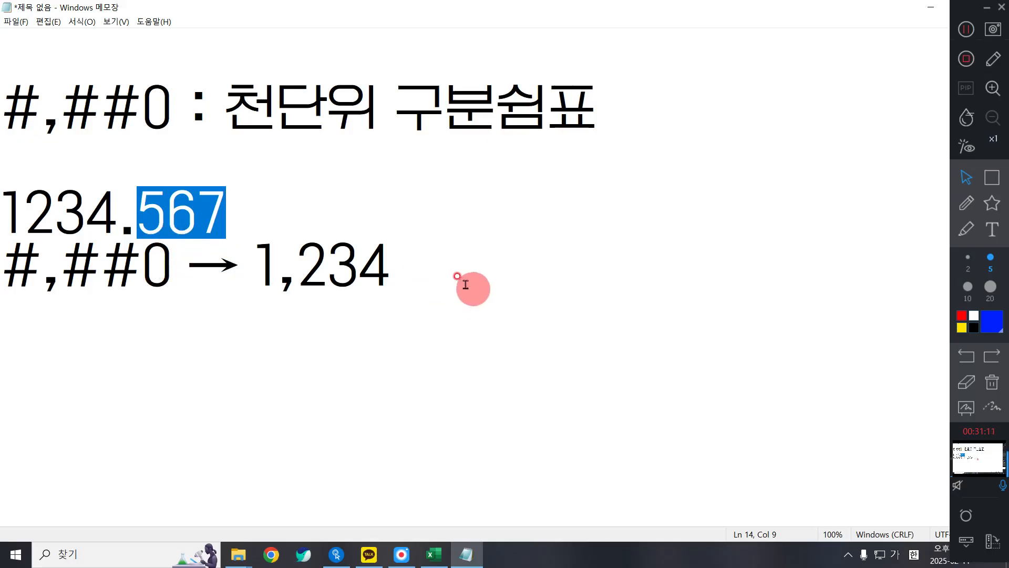
pyautogui.click(420, 267)
pyautogui.press('BackSpace')
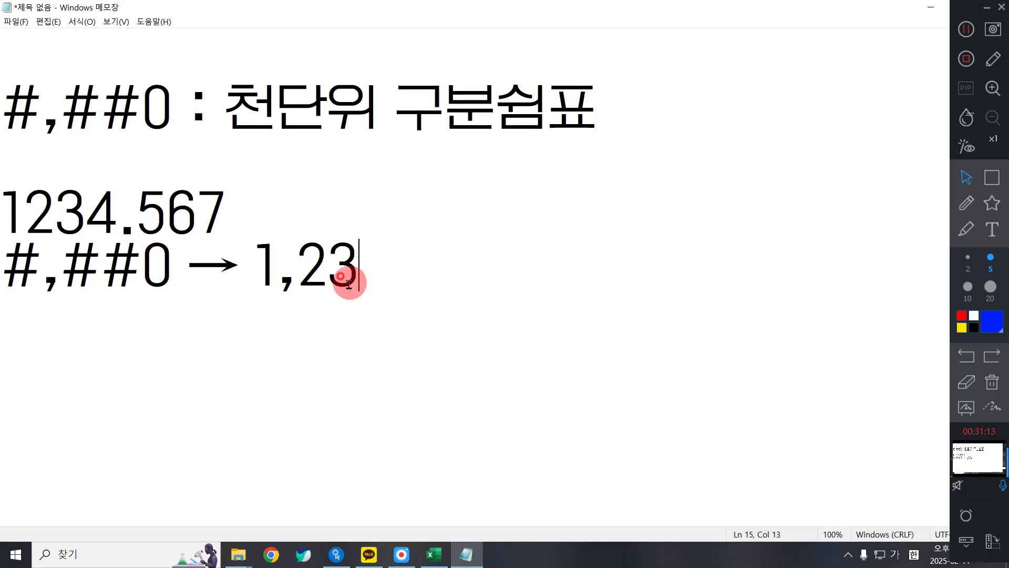
pyautogui.write('5')
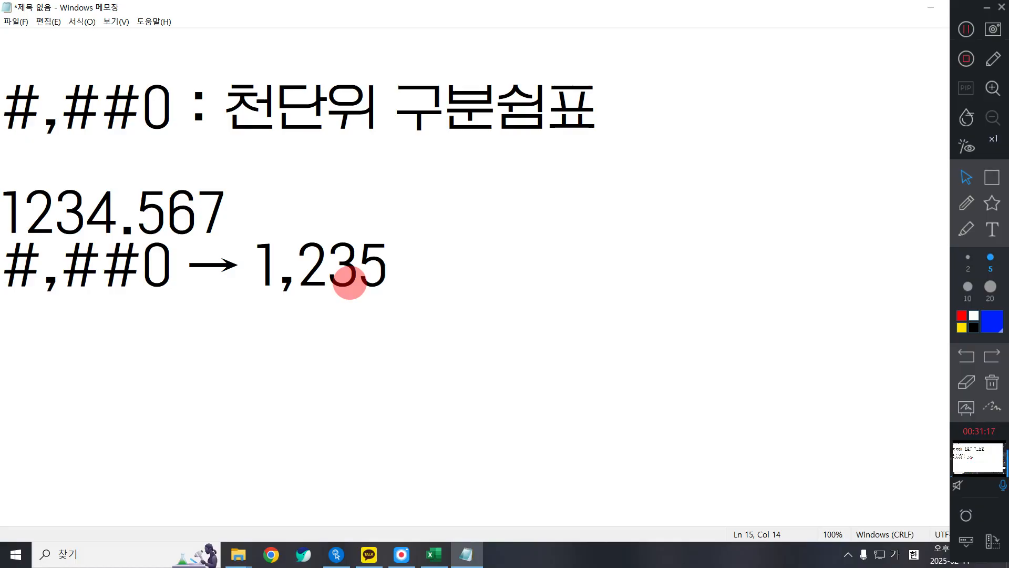
# Add the line "#,##0.0→1,234.6" below the #,##0 example, using the special arrow character
pyautogui.press('Return')
pyautogui.write('#')
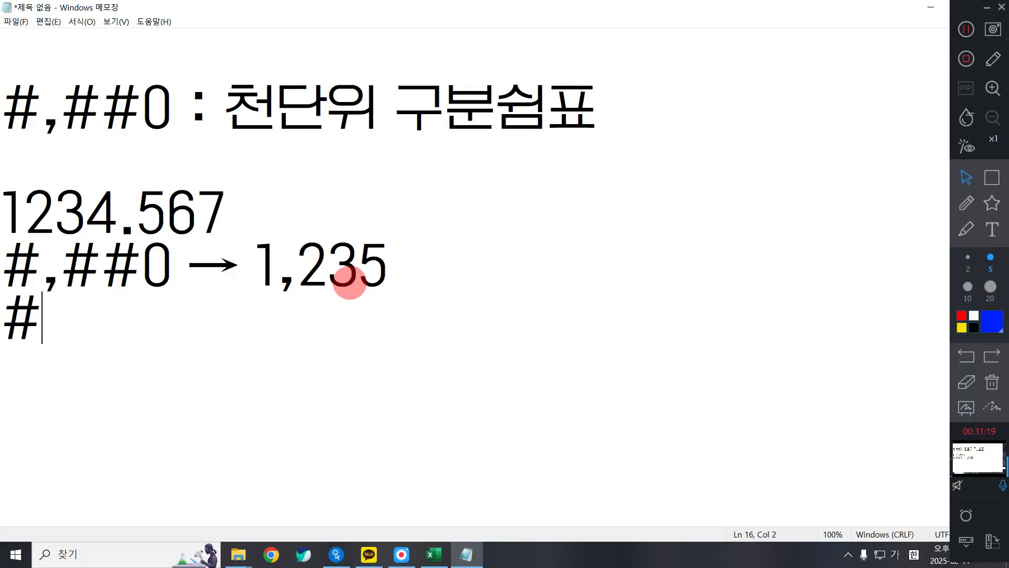
pyautogui.write(',##0')
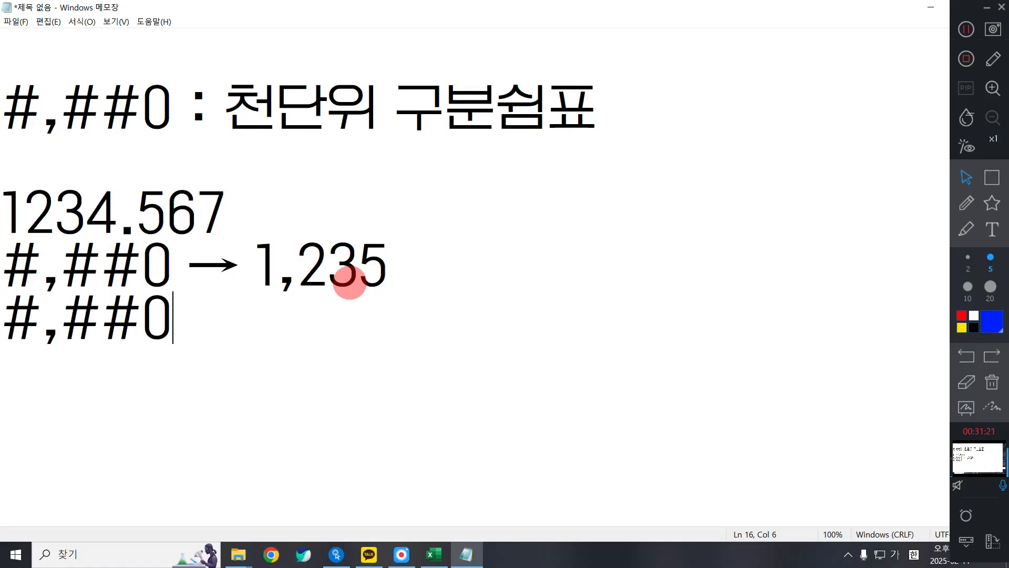
pyautogui.write('.0')
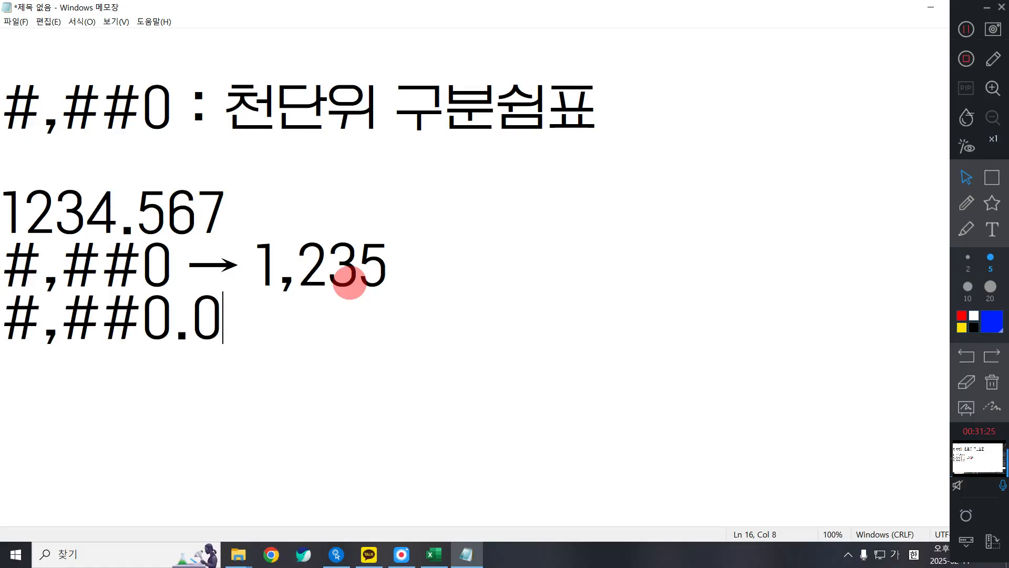
pyautogui.write('ㅁ')
pyautogui.press('Hangul_Hanja')
pyautogui.press('pagedown')
pyautogui.press('pagedown')
pyautogui.press('2')
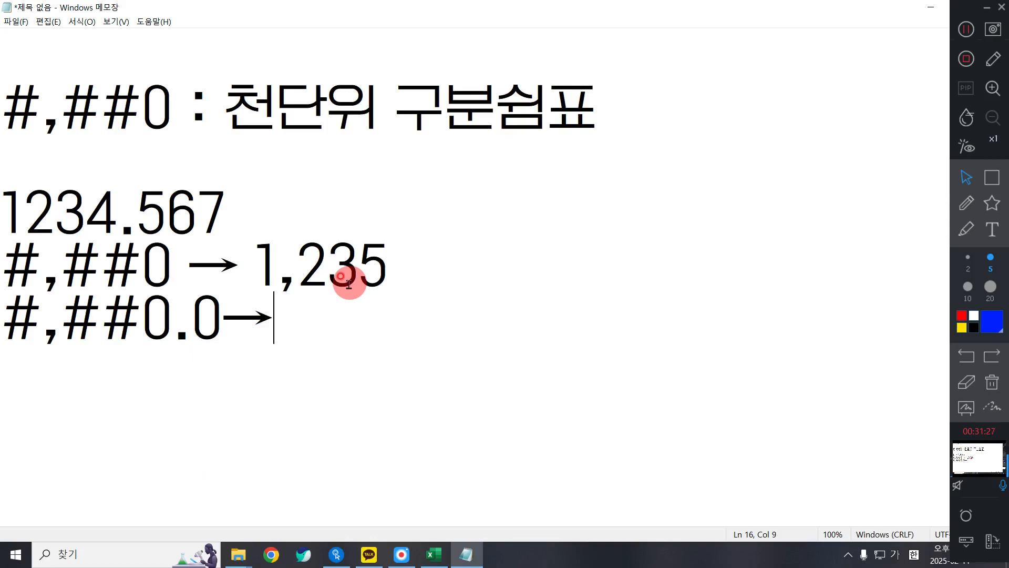
pyautogui.write('1')
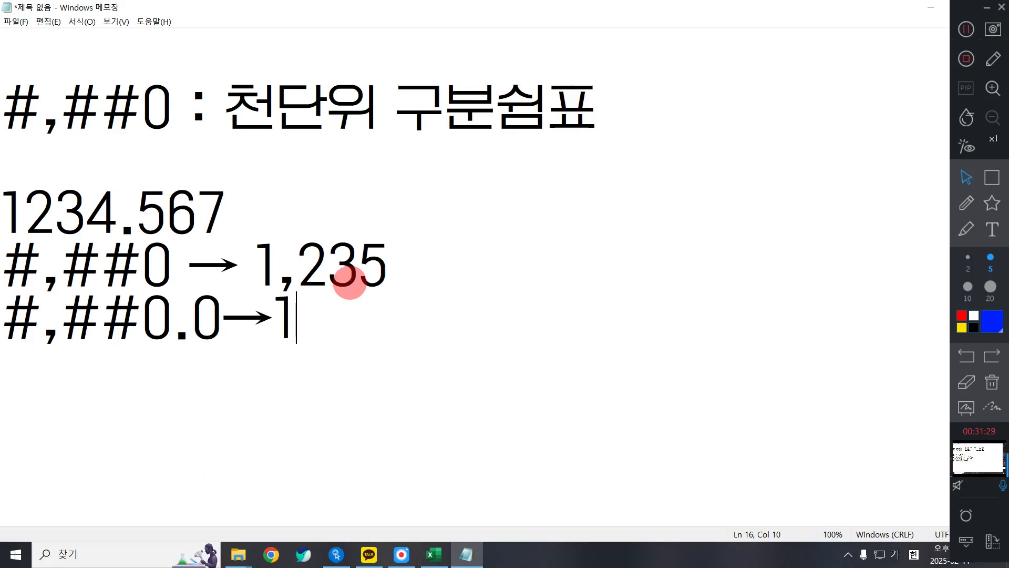
pyautogui.write(',234,')
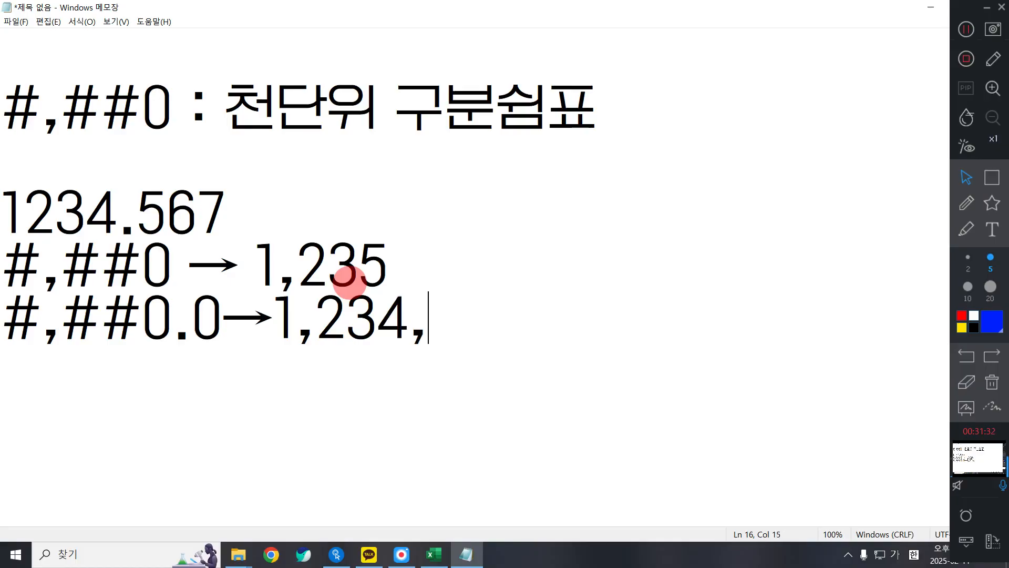
pyautogui.press('BackSpace')
pyautogui.write('.6')
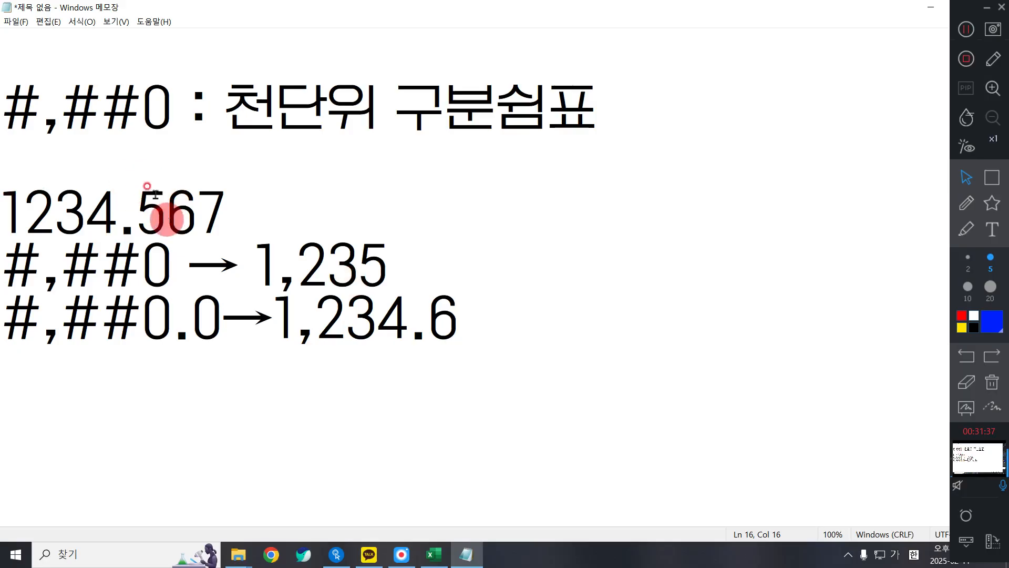
pyautogui.moveTo(468, 322); pyautogui.dragTo(275, 322)
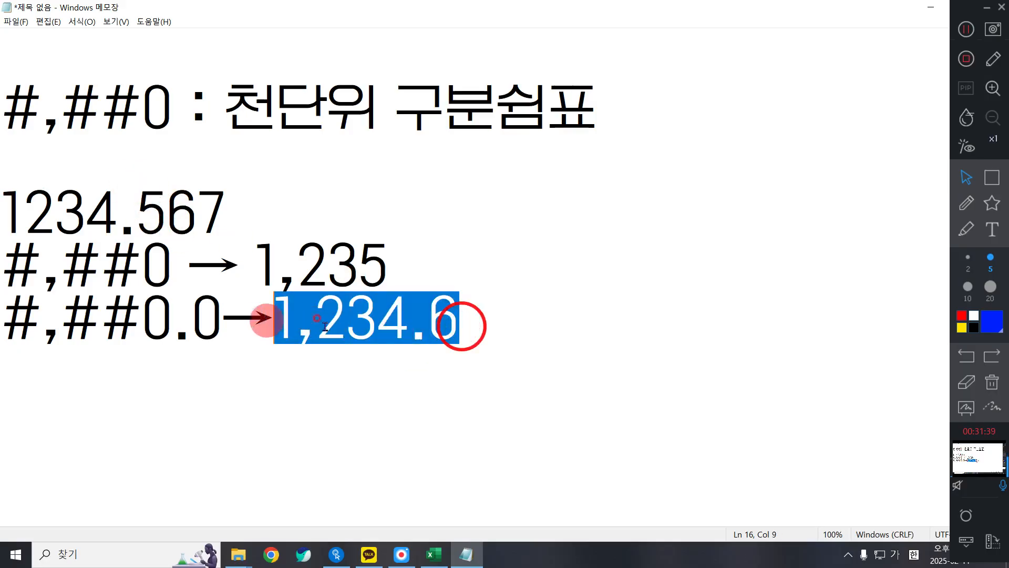
pyautogui.click(573, 310)
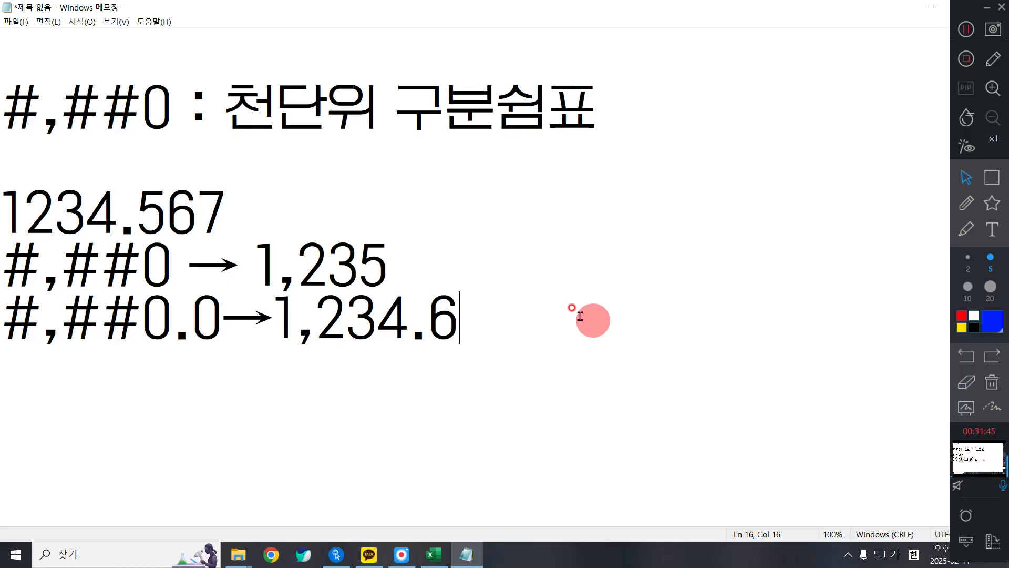
# Switch to Excel and apply the custom number format #,##0개 to F5:F12, based on the built-in #,##0 format
pyautogui.click(932, 6)
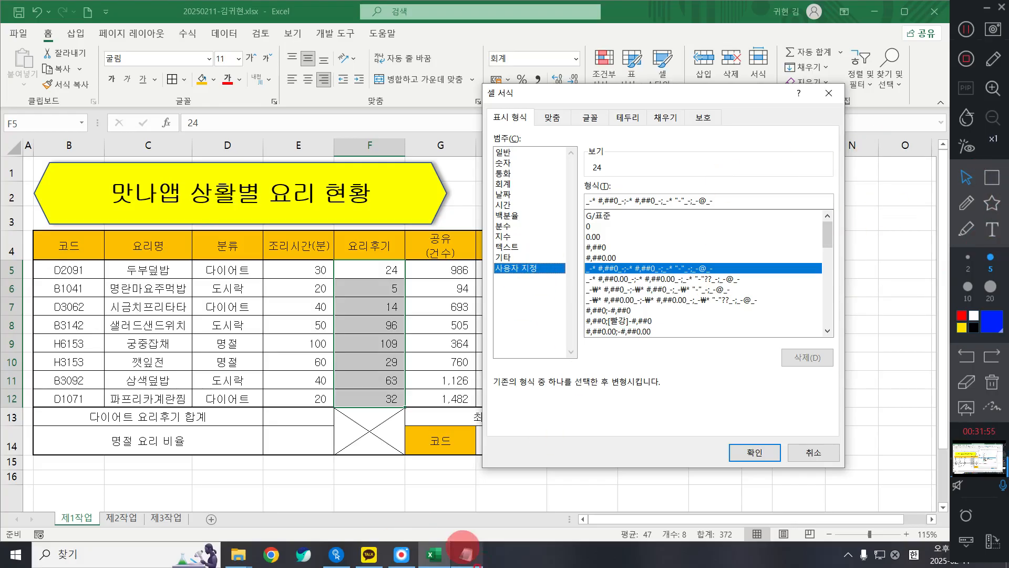
pyautogui.click(465, 554)
pyautogui.click(932, 9)
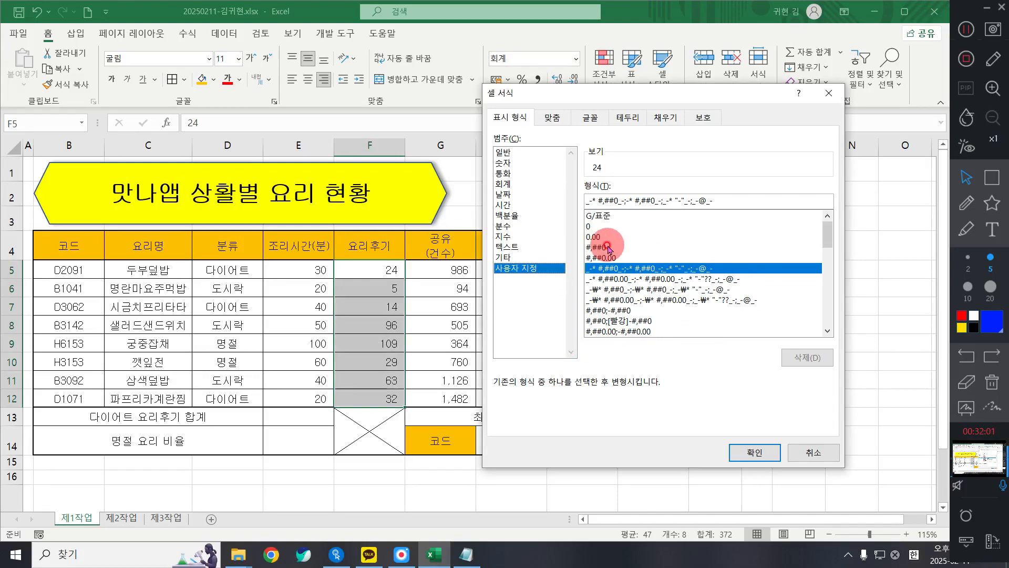
pyautogui.press('super+plus')
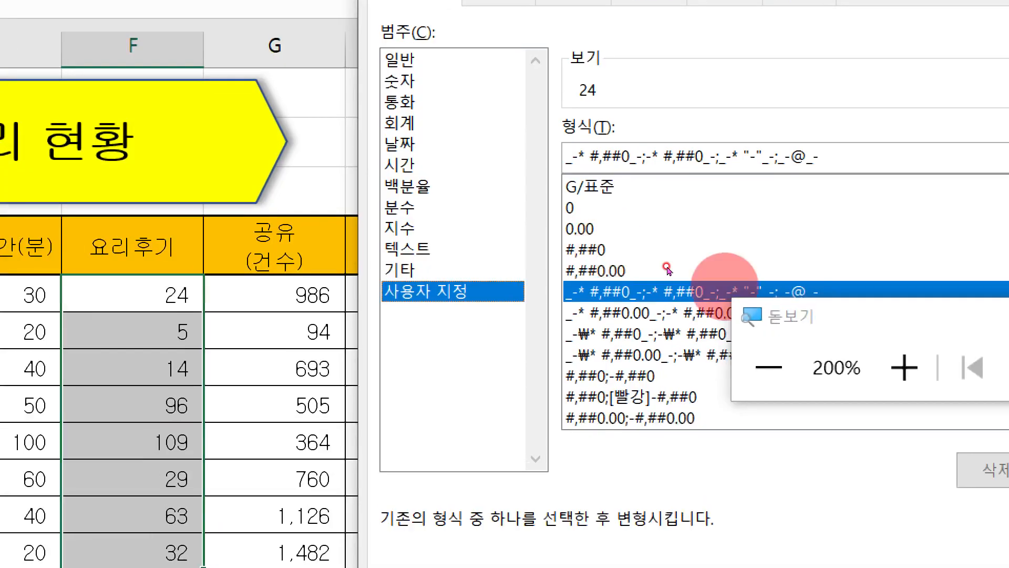
pyautogui.click(595, 250)
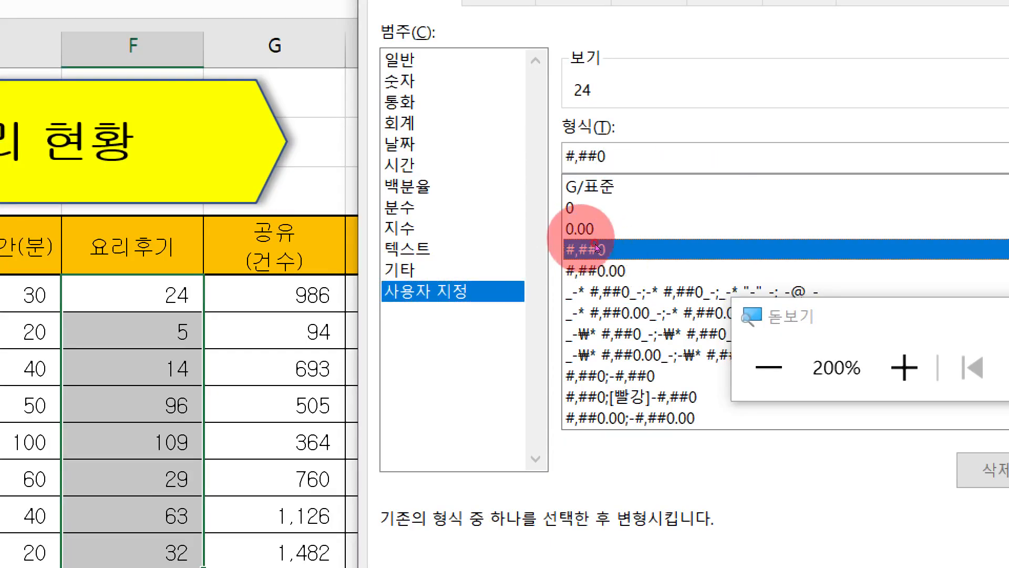
pyautogui.click(599, 249)
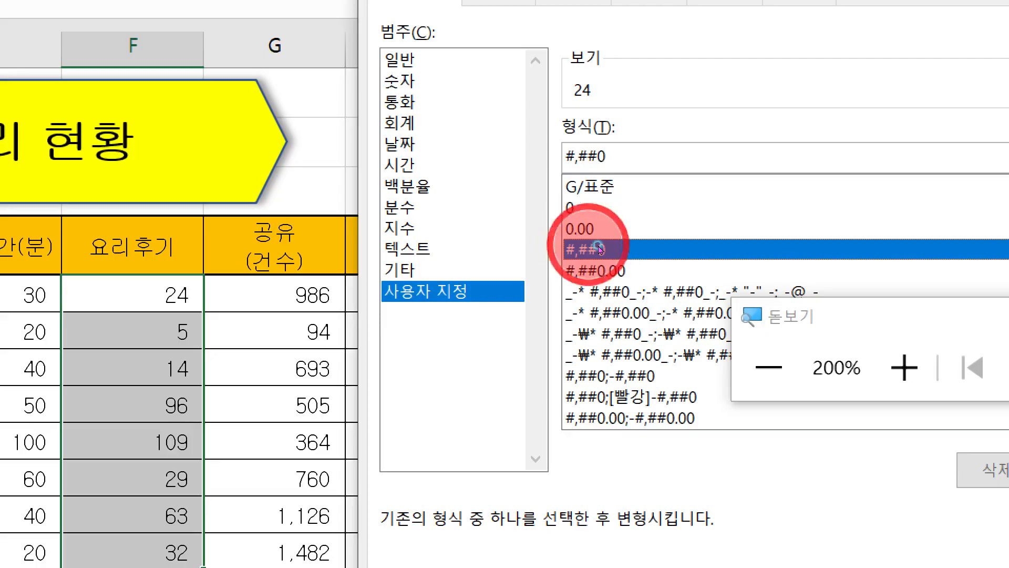
pyautogui.click(625, 153)
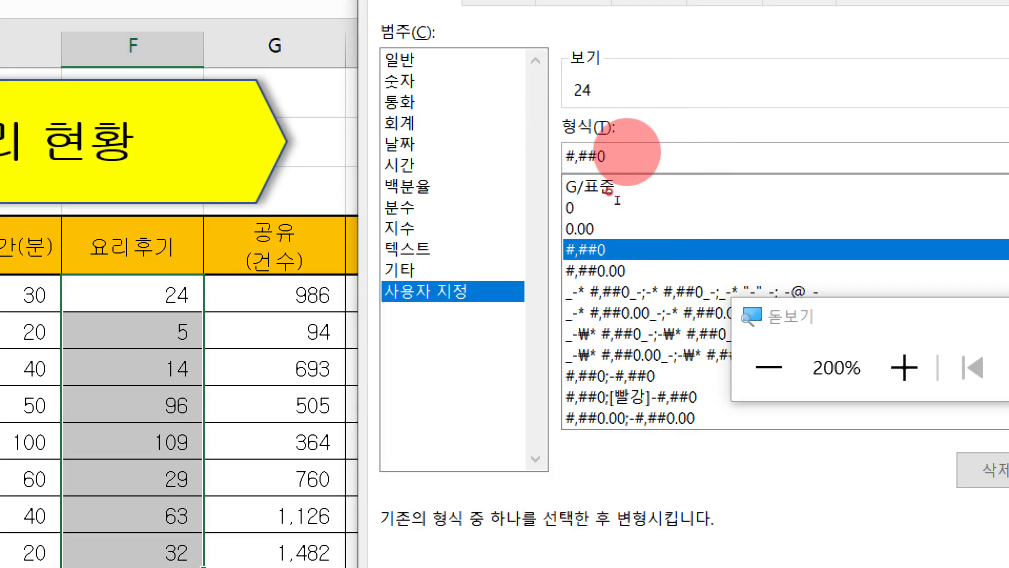
pyautogui.write('개')
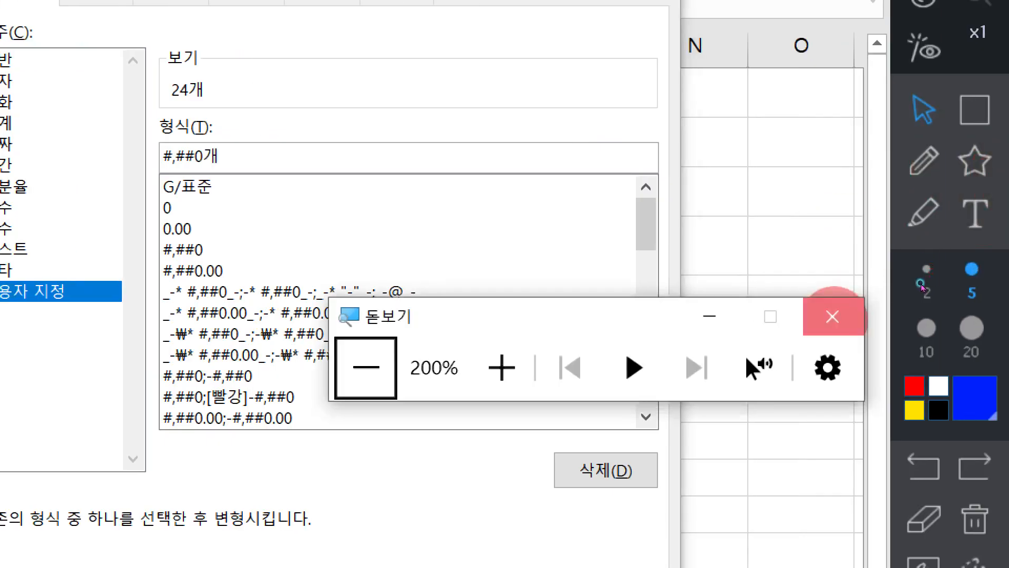
pyautogui.click(834, 317)
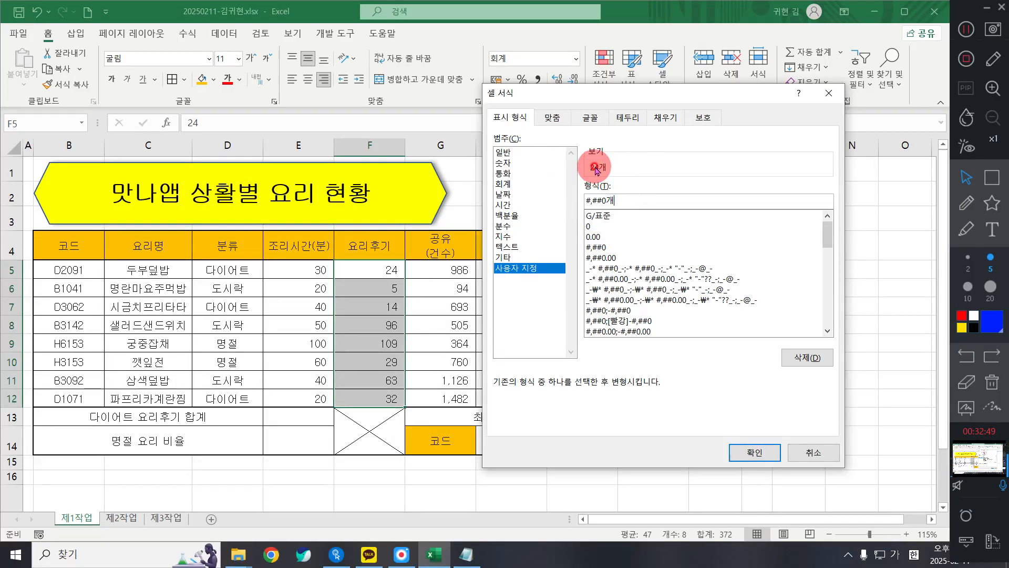
pyautogui.click(748, 451)
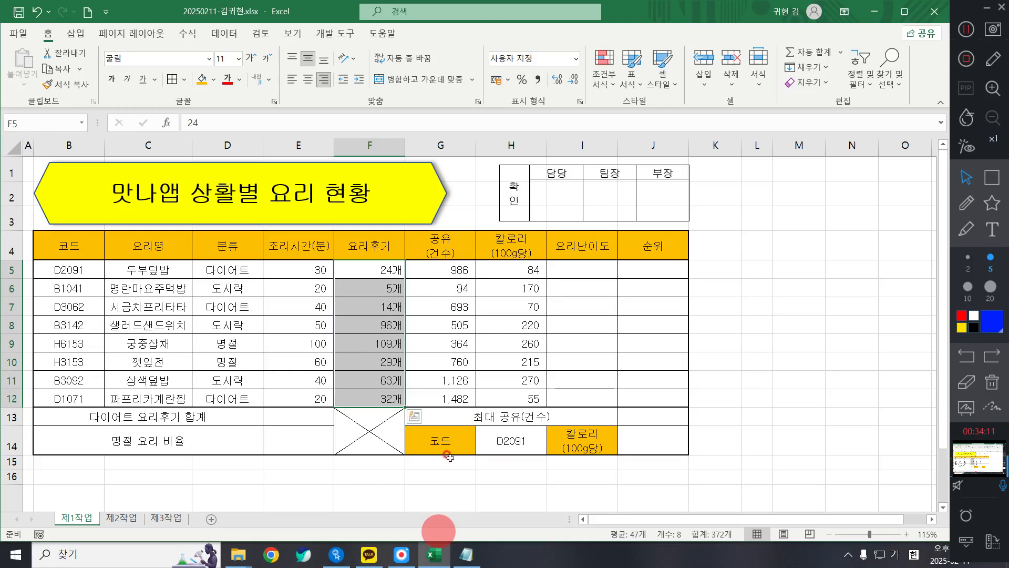
# Examine the number formats of the 요리후기, 공유(건수), 칼로리 and 조리시간 data cells
pyautogui.click(512, 311)
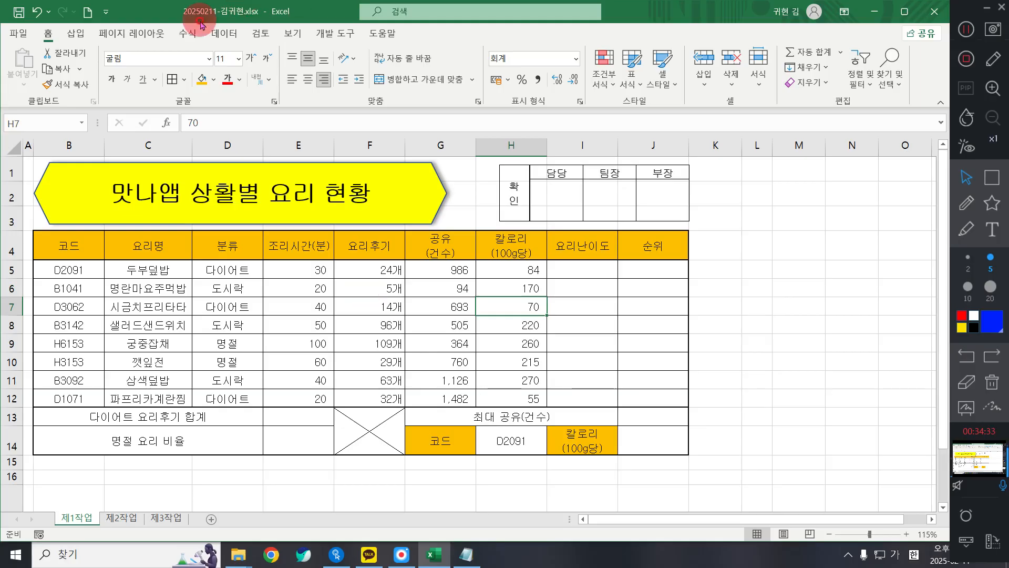
pyautogui.moveTo(376, 274); pyautogui.dragTo(389, 398)
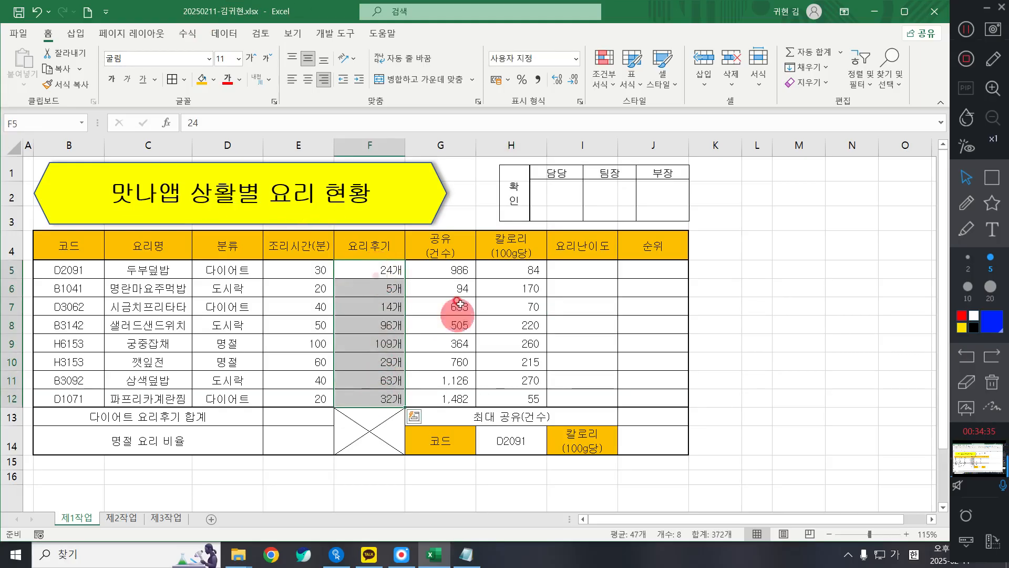
pyautogui.moveTo(450, 270); pyautogui.dragTo(451, 397)
pyautogui.moveTo(520, 267); pyautogui.dragTo(501, 411)
pyautogui.click(393, 287)
pyautogui.click(321, 258)
pyautogui.click(310, 267)
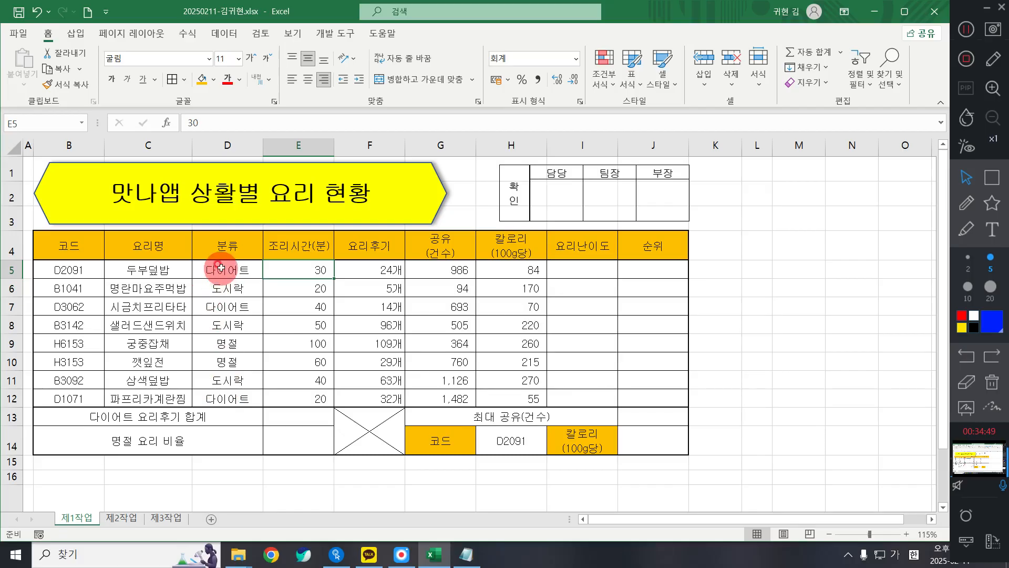
# Define the name 분류 for the category cells D5:D12, then deselect the range
pyautogui.moveTo(226, 269); pyautogui.dragTo(220, 396)
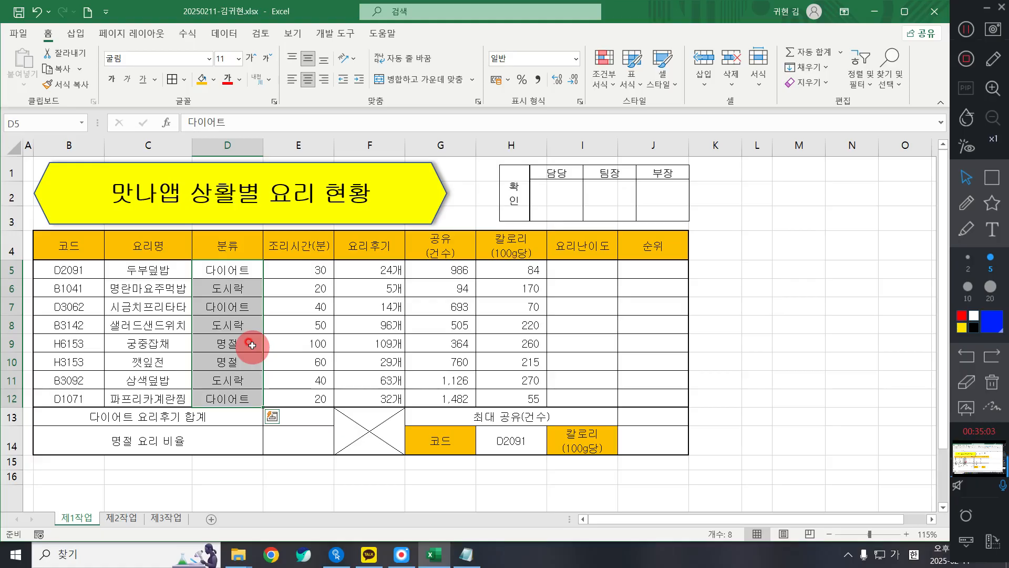
pyautogui.click(17, 122)
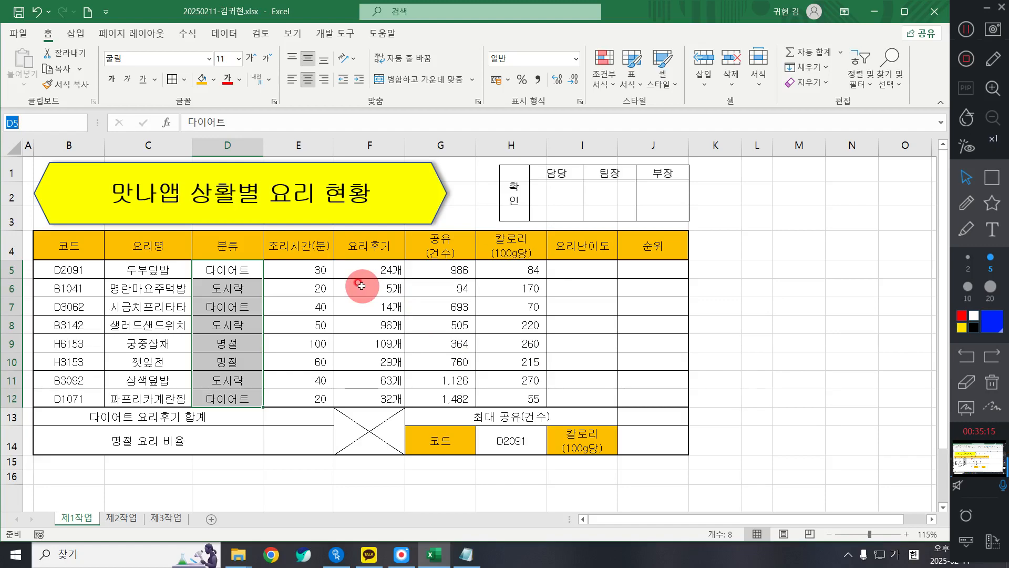
pyautogui.write('ㅂㅜㄴㄹㅠ')
pyautogui.press('Return')
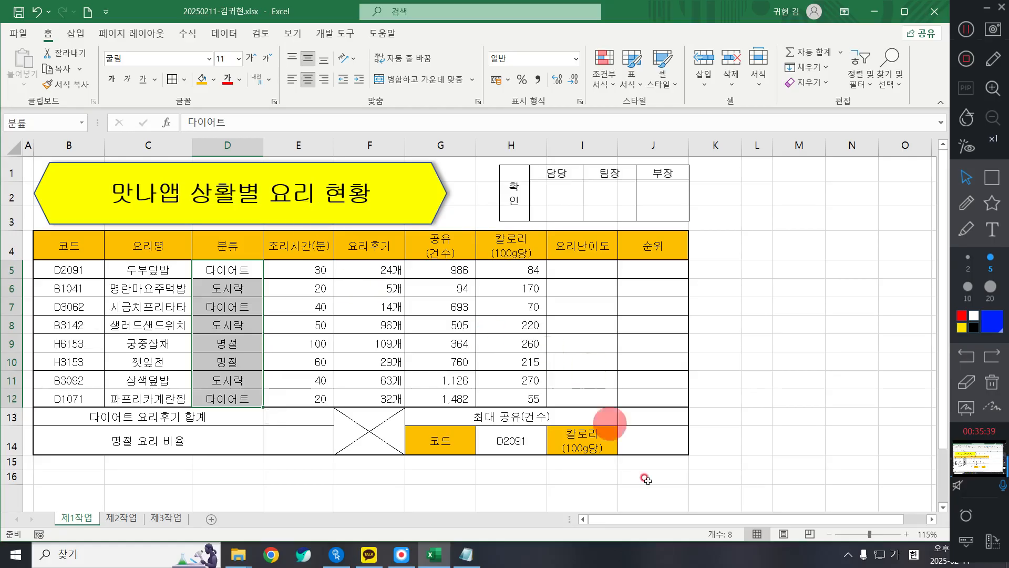
pyautogui.click(814, 267)
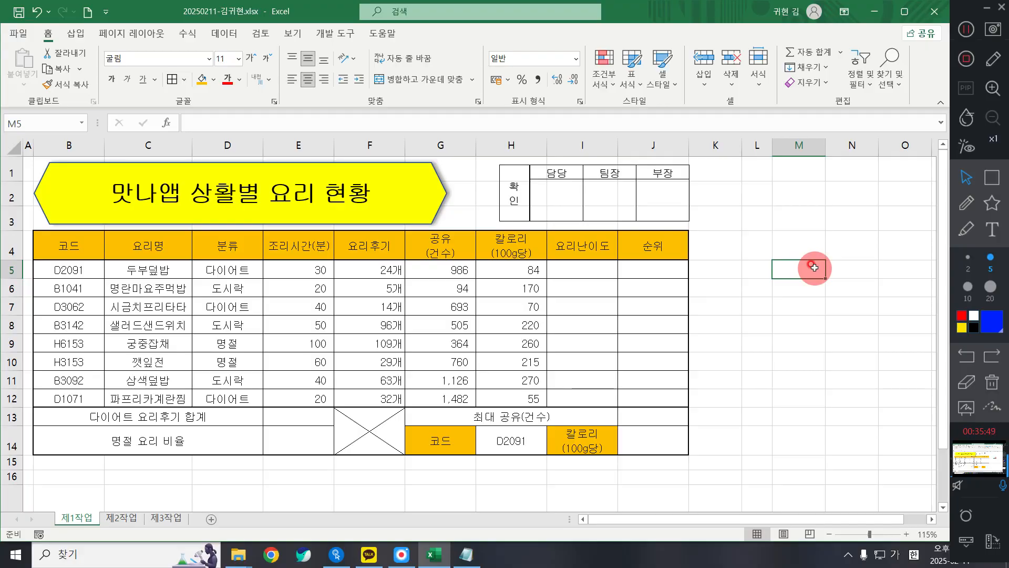
# Select the category cells D5:D12 by their defined name, then correct that name to 분류 in the Name Manager
pyautogui.click(80, 124)
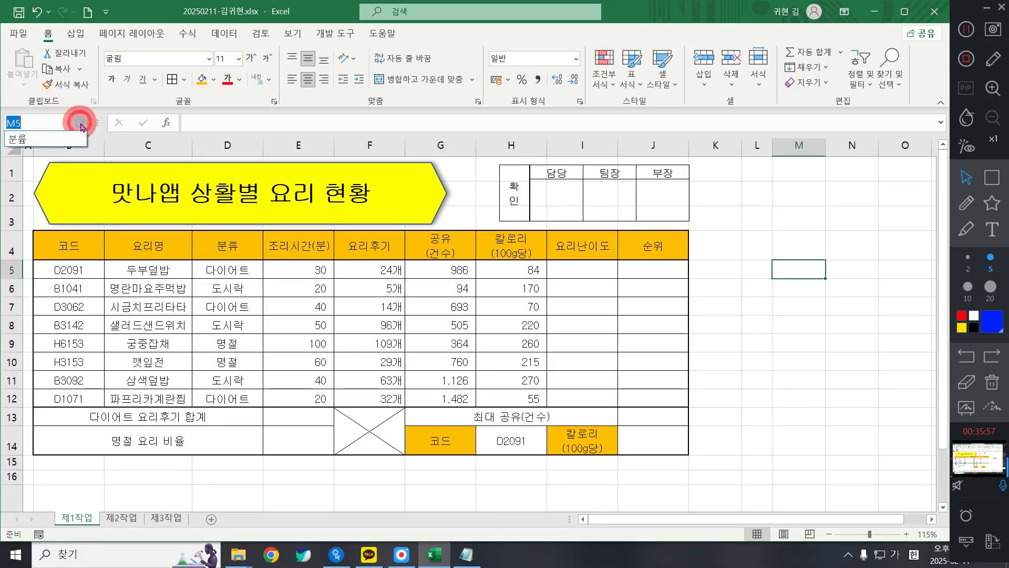
pyautogui.click(27, 142)
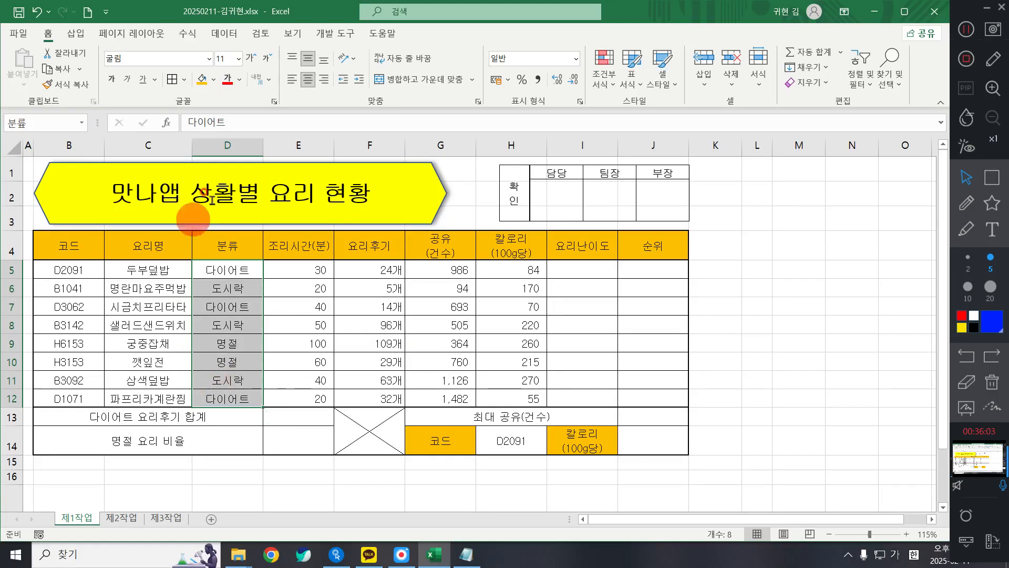
pyautogui.click(188, 33)
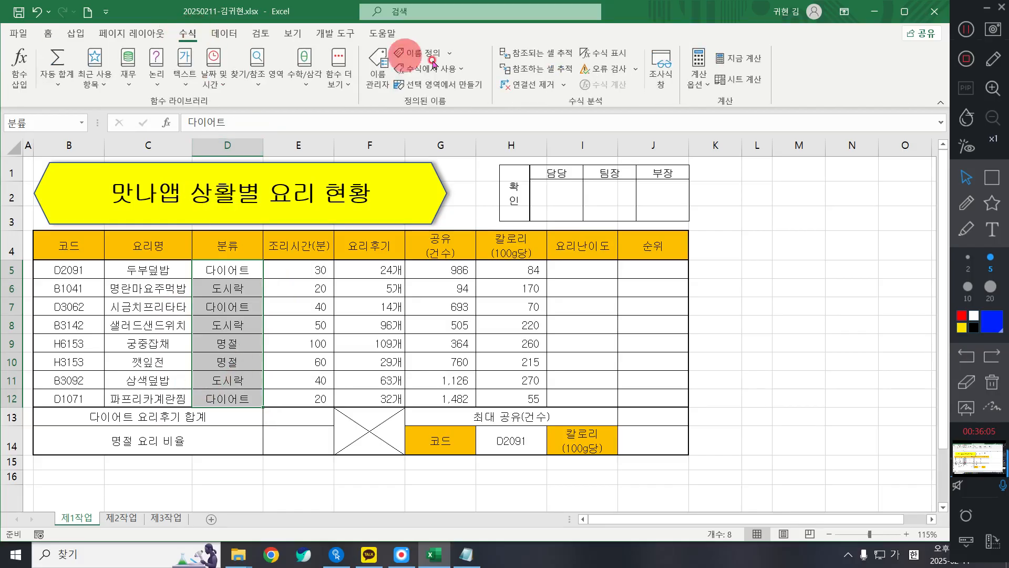
pyautogui.click(376, 67)
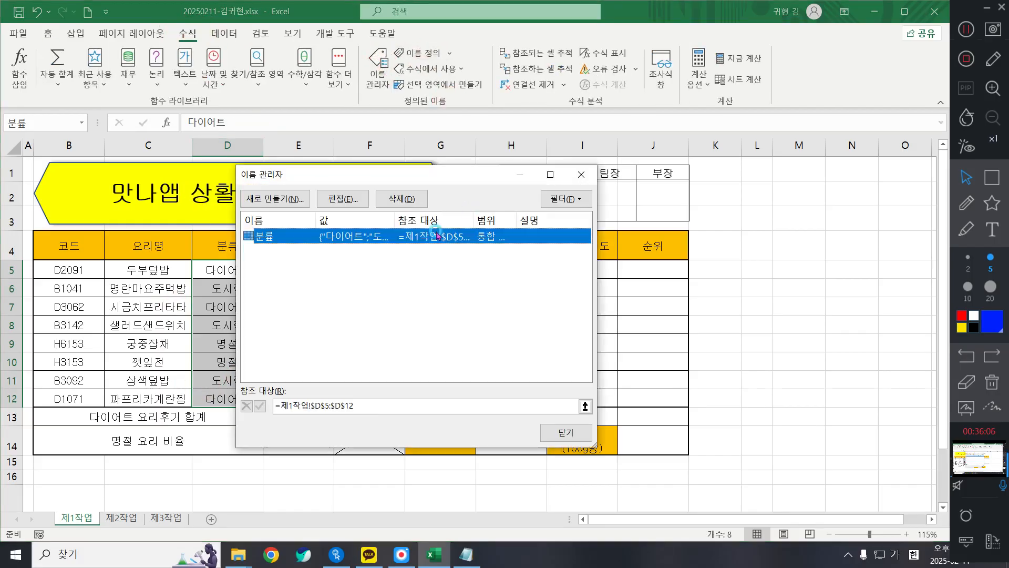
pyautogui.click(326, 210)
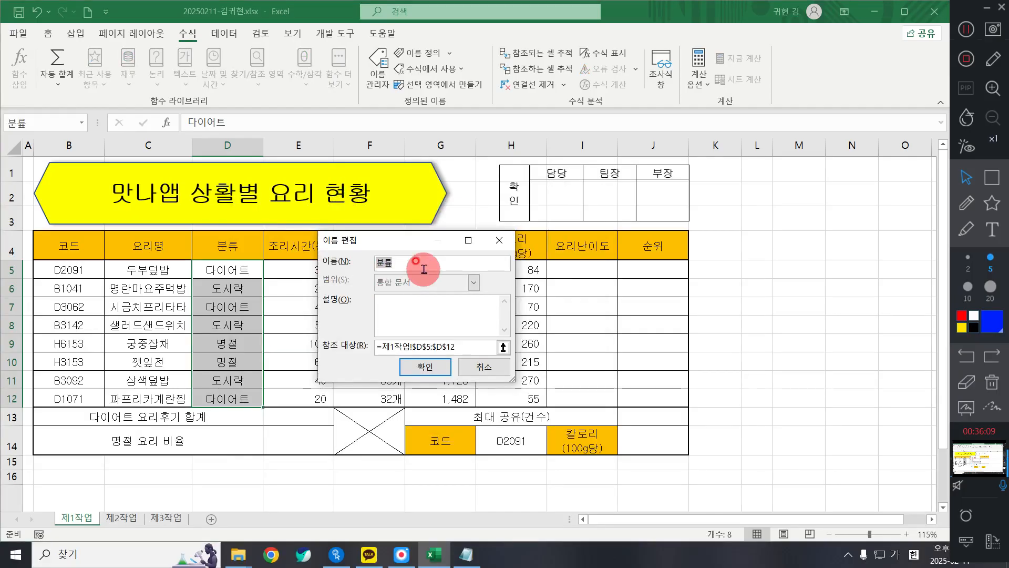
pyautogui.press('Return')
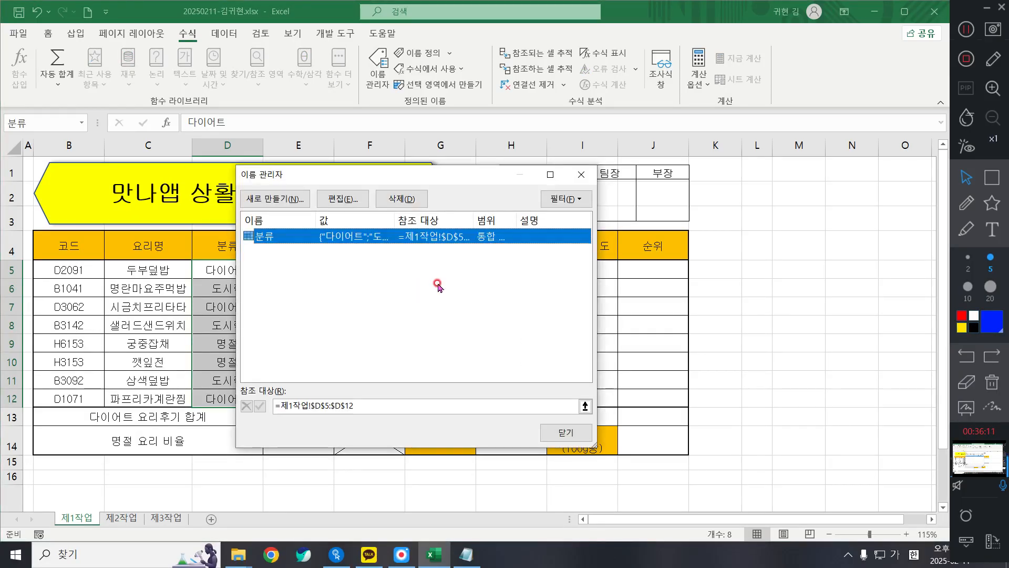
pyautogui.click(560, 432)
pyautogui.click(211, 255)
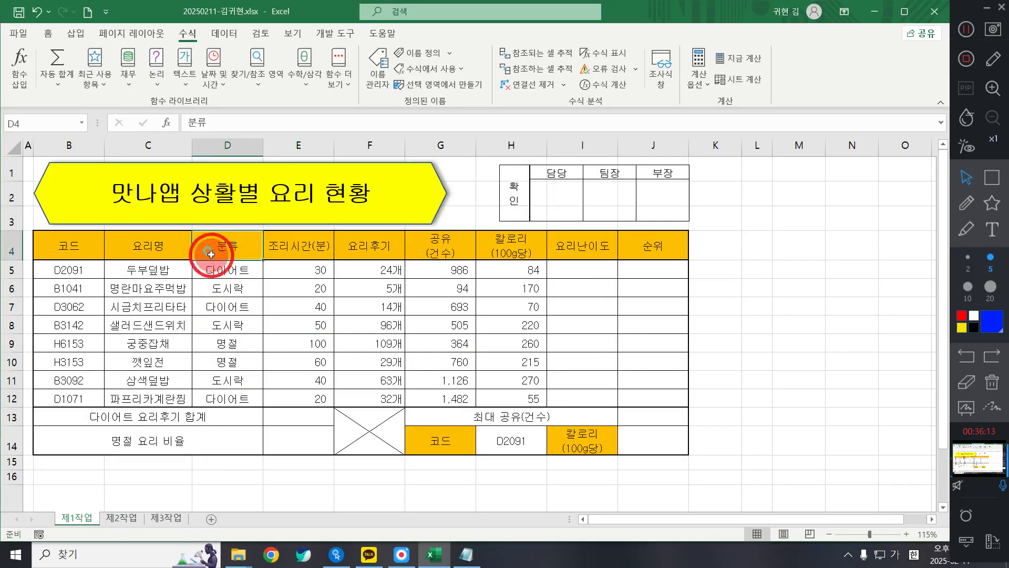
pyautogui.click(206, 266)
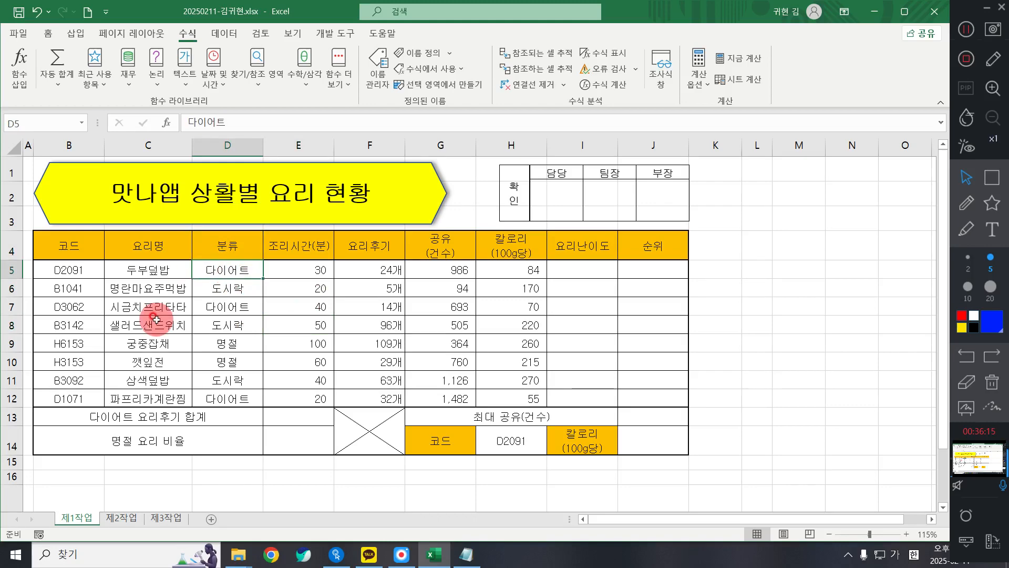
pyautogui.click(419, 326)
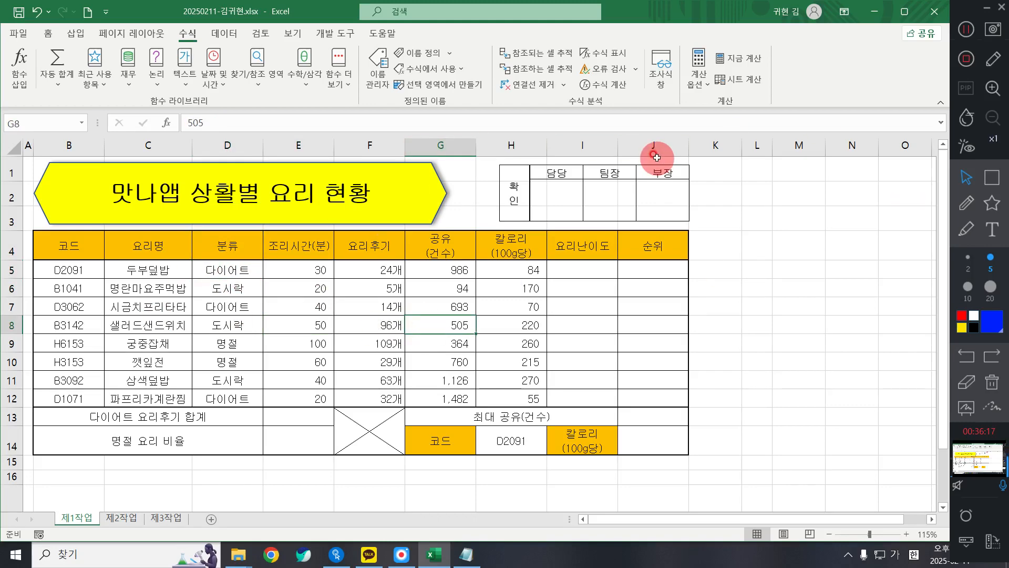